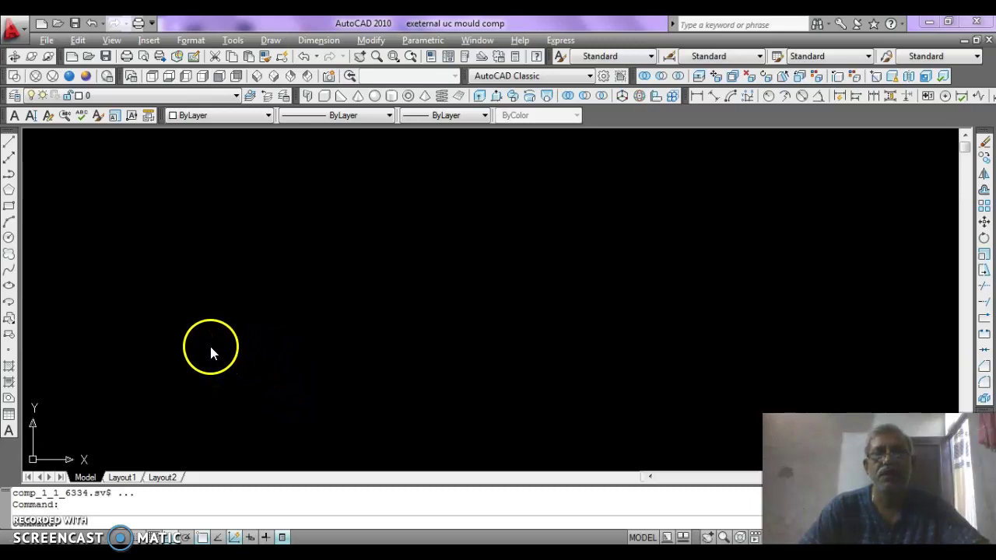
Step: Draw a 70 by 45.5 rectangle in the empty area beside the existing dimensioned views
{"action": "mouse_move", "coordinate": [263, 318]}
{"action": "middle_mouse_down"}
{"action": "mouse_move", "coordinate": [350, 328]}
{"action": "mouse_move", "coordinate": [540, 314]}
{"action": "mouse_move", "coordinate": [690, 322]}
{"action": "middle_mouse_up"}
{"action": "mouse_move", "coordinate": [367, 366]}
{"action": "middle_mouse_down"}
{"action": "mouse_move", "coordinate": [453, 303]}
{"action": "mouse_move", "coordinate": [464, 367]}
{"action": "mouse_move", "coordinate": [456, 293]}
{"action": "mouse_move", "coordinate": [424, 358]}
{"action": "mouse_move", "coordinate": [382, 345]}
{"action": "middle_mouse_up"}
{"action": "mouse_move", "coordinate": [422, 378]}
{"action": "middle_mouse_down"}
{"action": "mouse_move", "coordinate": [356, 373]}
{"action": "mouse_move", "coordinate": [338, 393]}
{"action": "middle_mouse_up"}
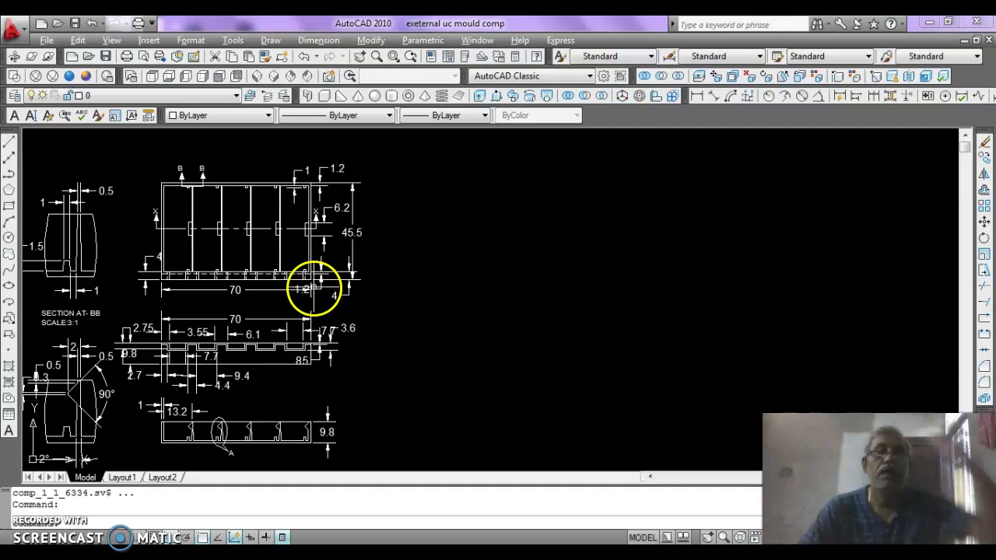
{"action": "scroll", "coordinate": [260, 284], "scroll_direction": "up", "scroll_amount": 1}
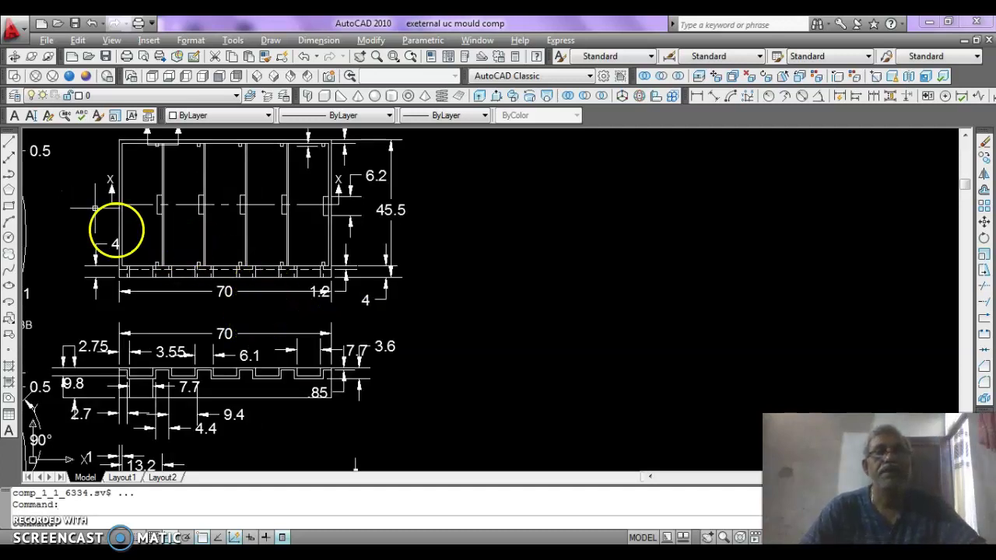
{"action": "left_click", "coordinate": [13, 209]}
{"action": "left_click", "coordinate": [512, 367]}
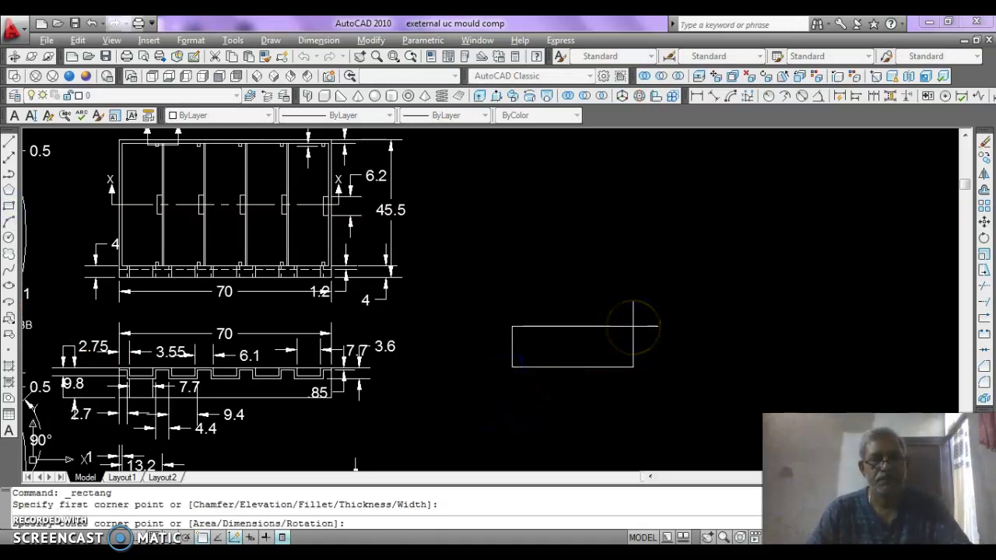
{"action": "key", "text": "Return"}
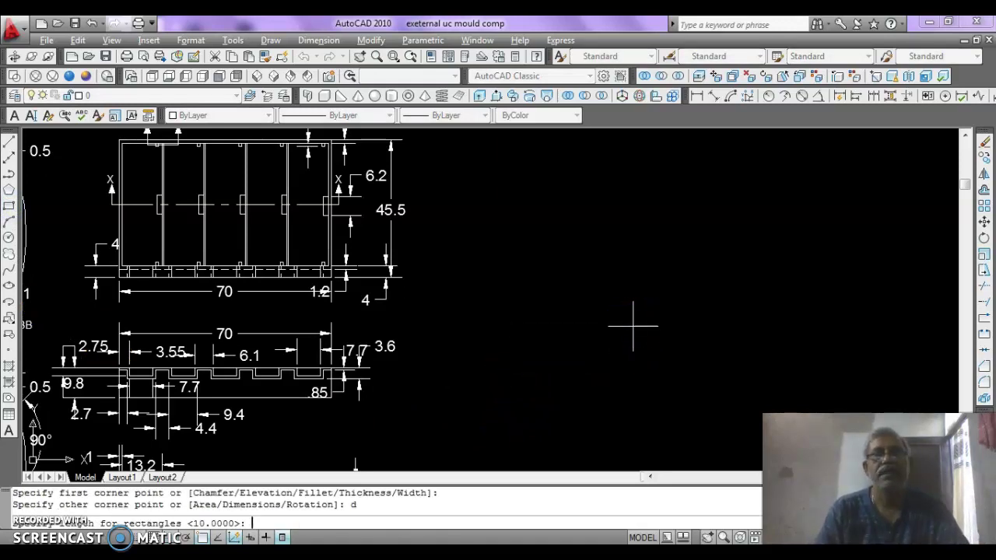
{"action": "type", "text": "70"}
{"action": "key", "text": "Return"}
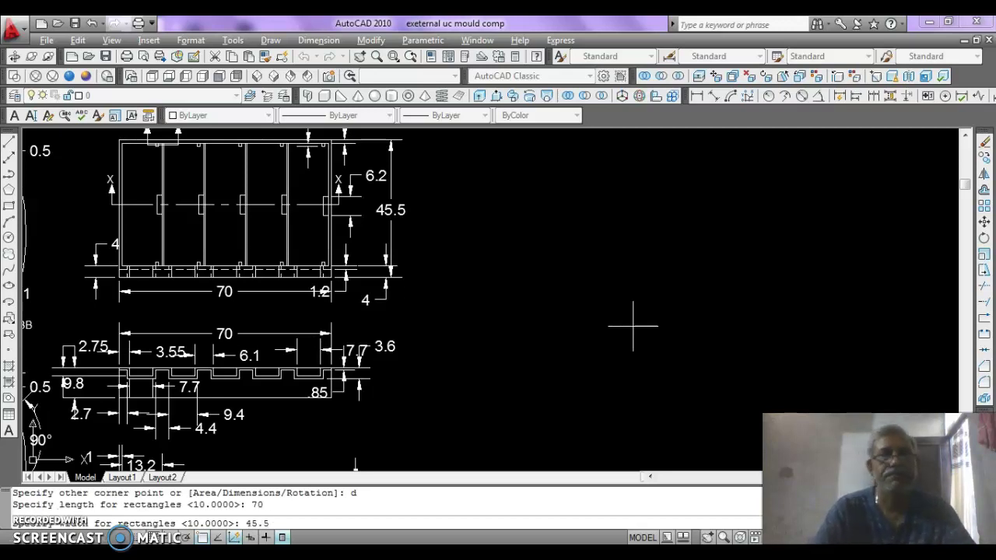
{"action": "key", "text": "Return"}
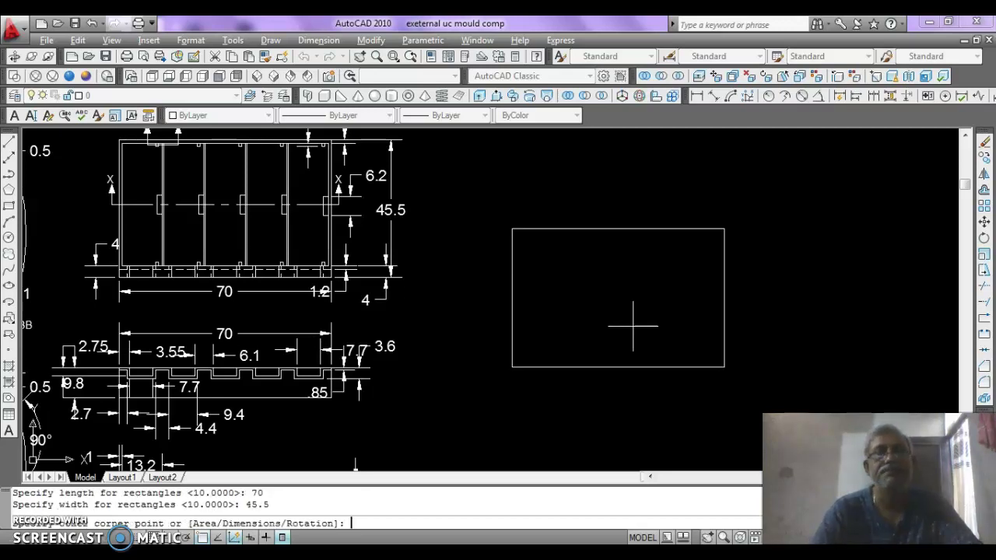
{"action": "left_click", "coordinate": [633, 326]}
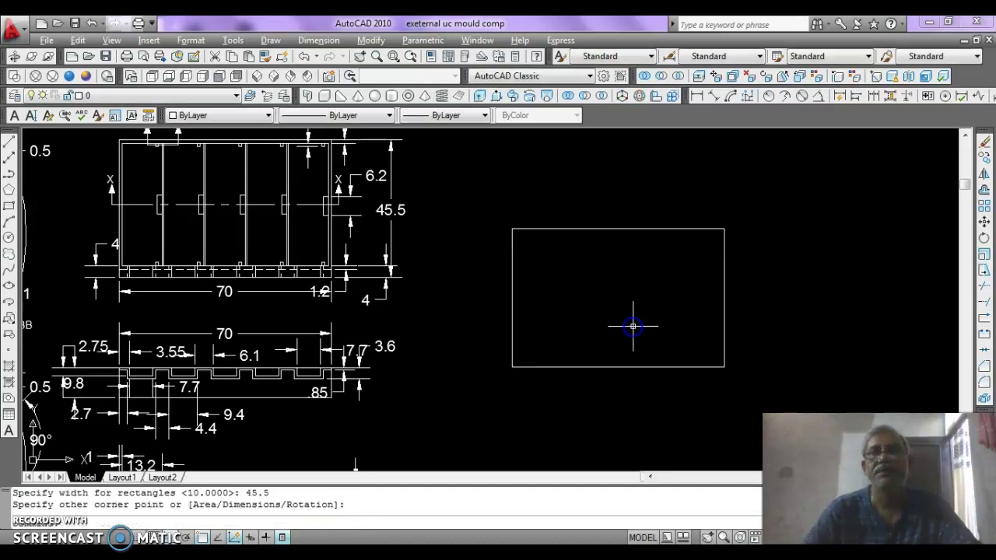
{"action": "key", "text": "Escape"}
Step: Offset the 70 by 45.5 rectangle inward by a distance of 1
{"action": "left_click", "coordinate": [622, 333]}
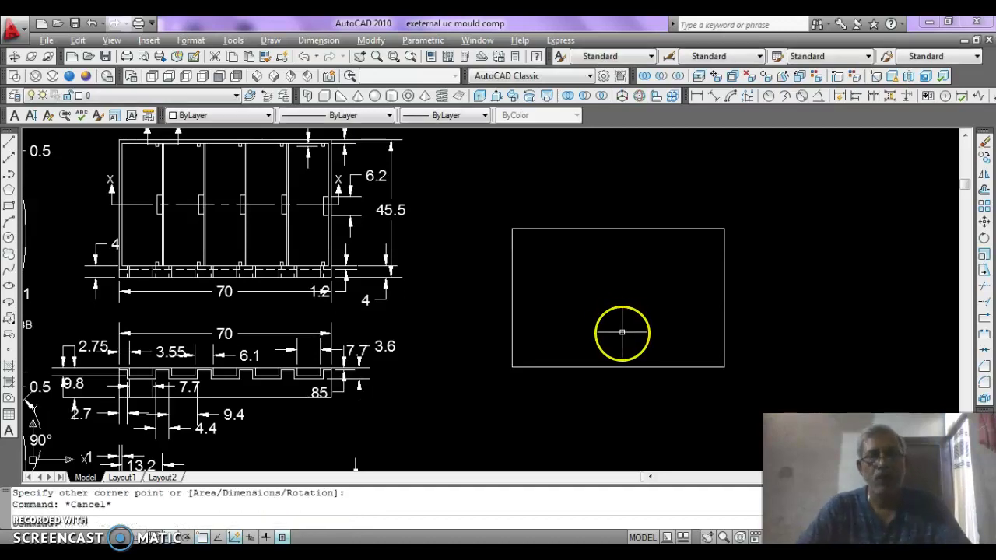
{"action": "type", "text": "o"}
{"action": "key", "text": "Return"}
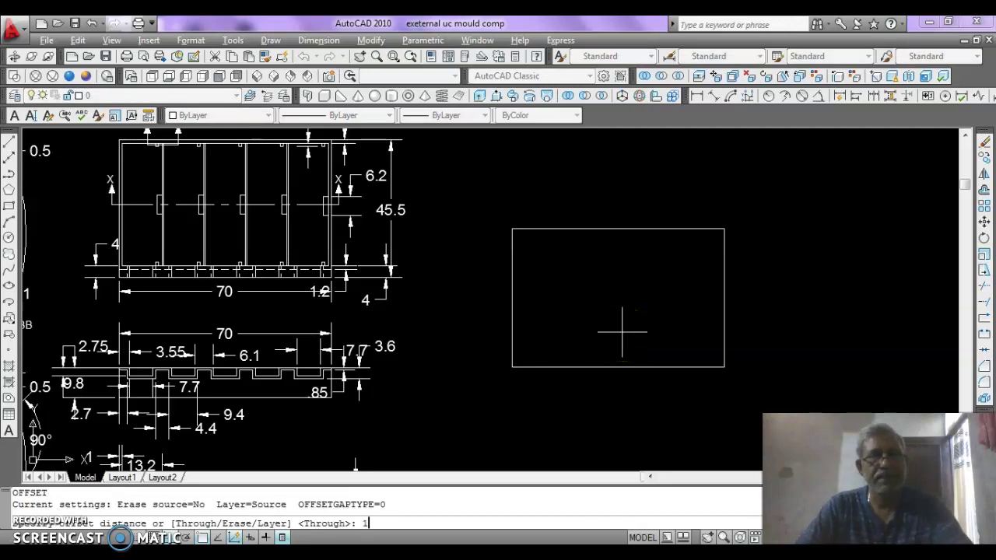
{"action": "type", "text": "1"}
{"action": "key", "text": "Return"}
{"action": "left_click", "coordinate": [618, 229]}
{"action": "left_click", "coordinate": [609, 250]}
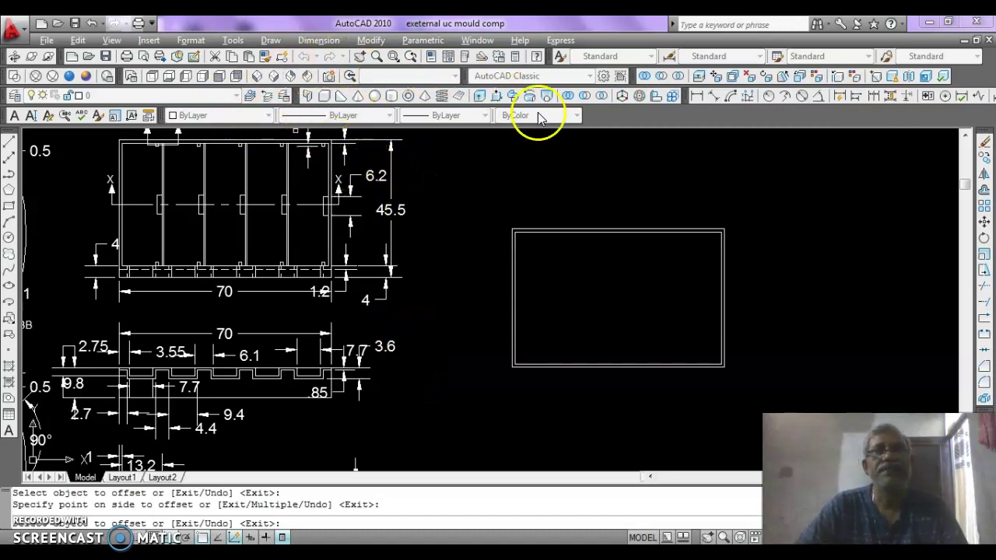
Step: Measure the left wall thickness of the reference top view with a temporary linear dimension
{"action": "left_click", "coordinate": [695, 96]}
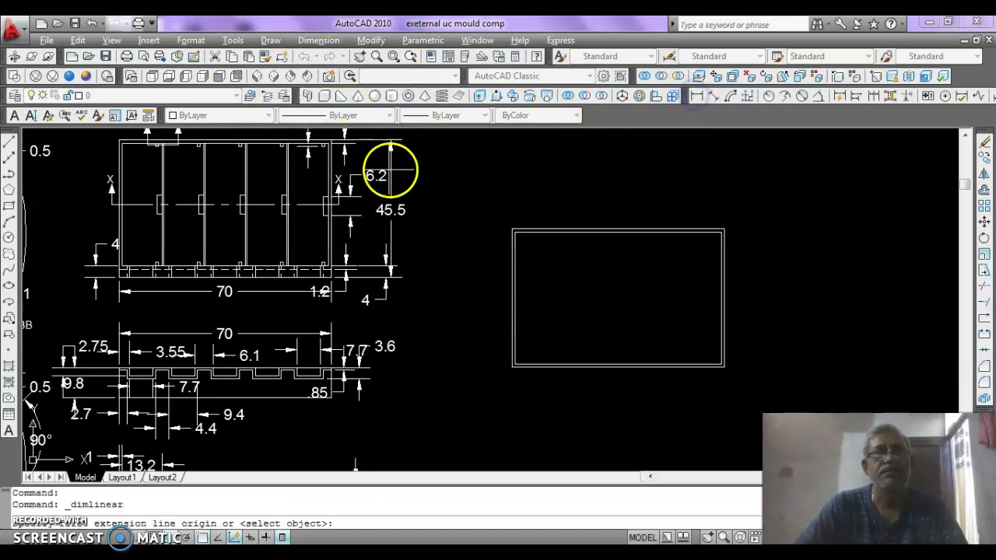
{"action": "left_click", "coordinate": [128, 169]}
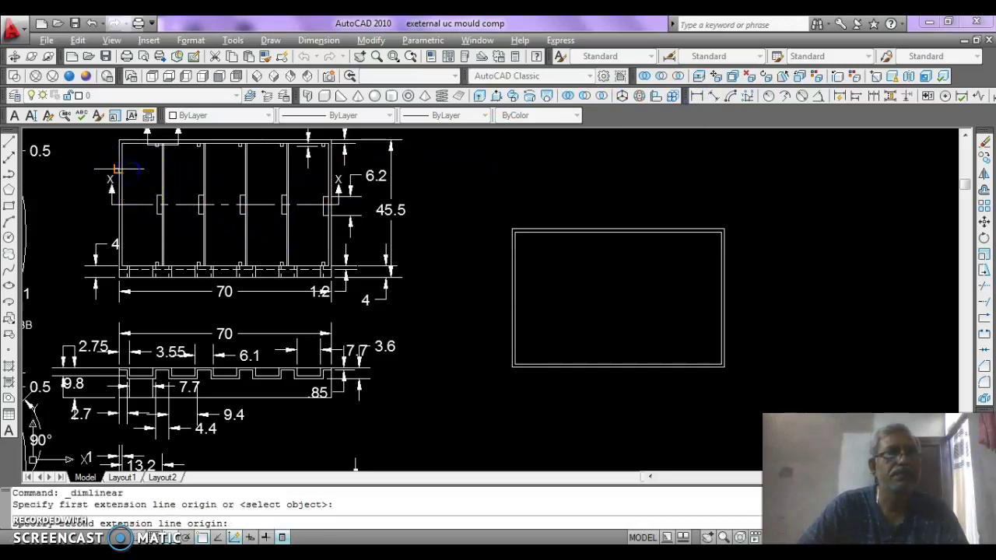
{"action": "left_click", "coordinate": [117, 170]}
{"action": "left_click", "coordinate": [115, 182]}
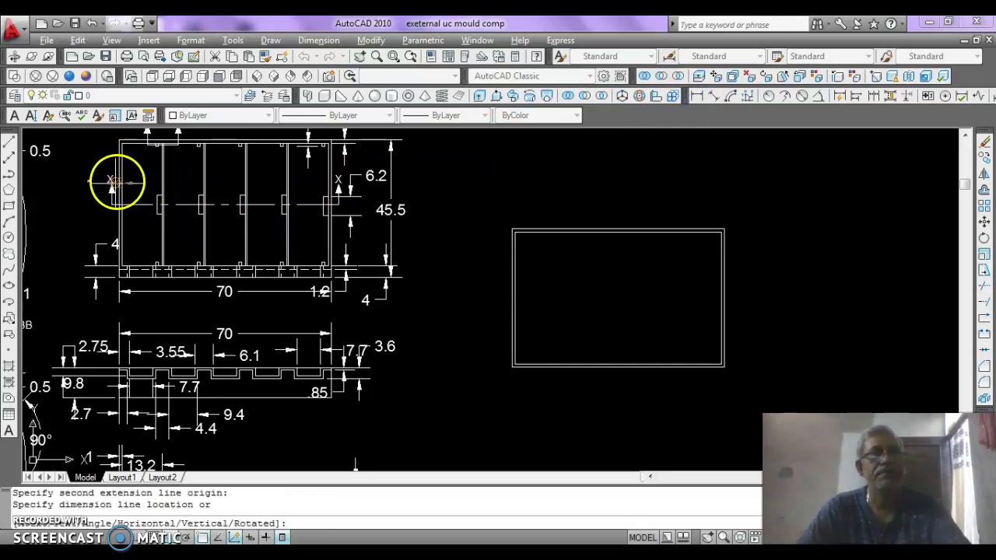
{"action": "key", "text": "Escape"}
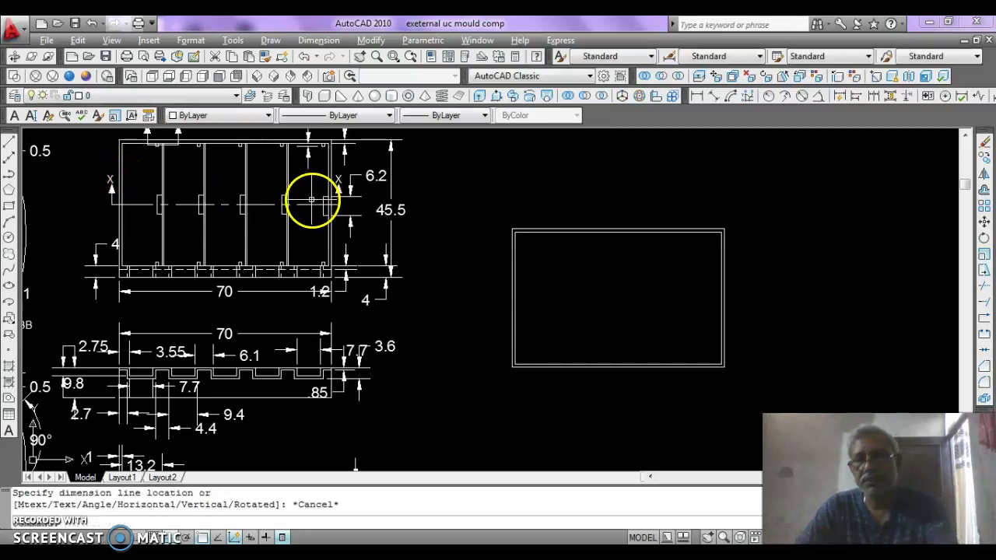
Step: Measure the upper wall thickness of the reference top view with a temporary linear dimension
{"action": "key", "text": "Return"}
{"action": "left_click", "coordinate": [265, 143]}
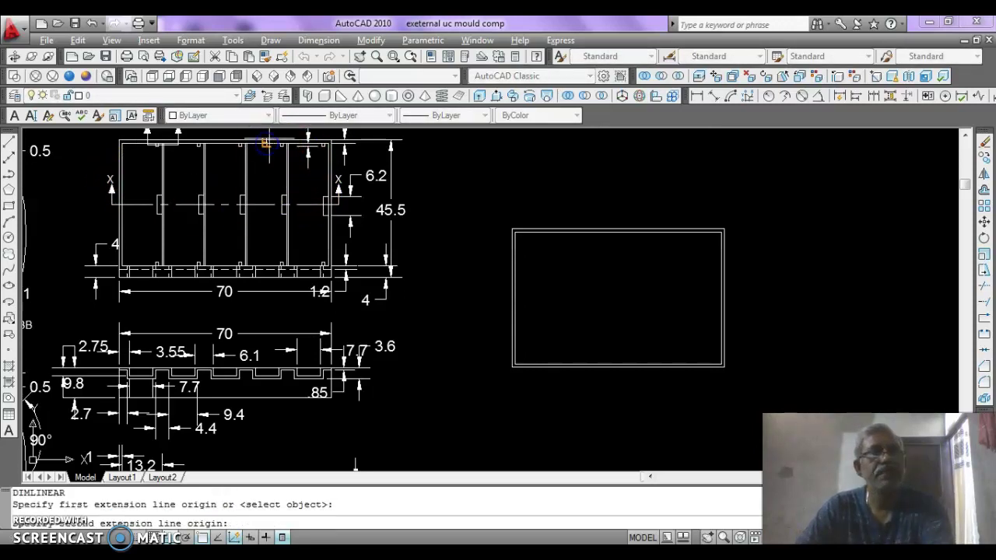
{"action": "left_click", "coordinate": [270, 138]}
{"action": "middle_click_drag", "start_coordinate": [290, 176], "coordinate": [304, 293]}
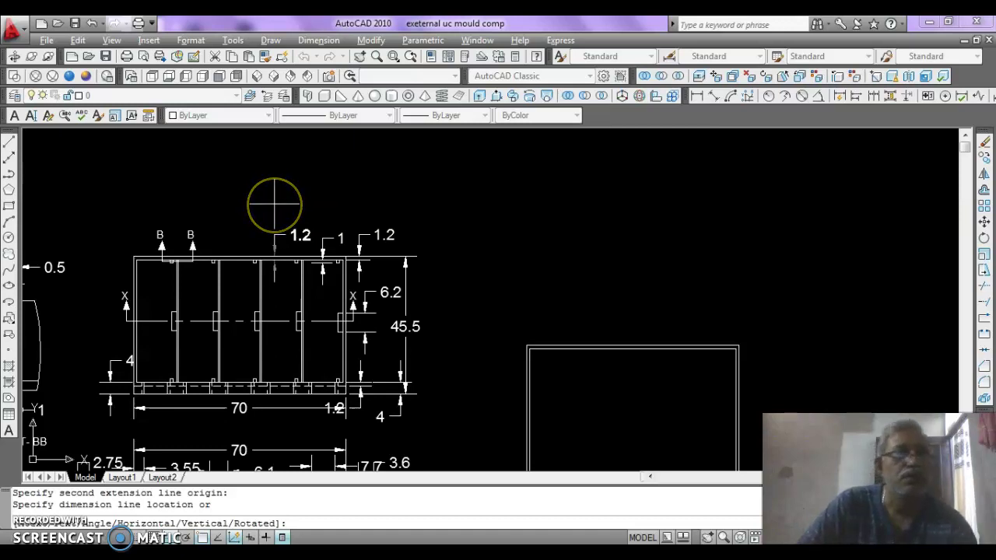
{"action": "key", "text": "Escape"}
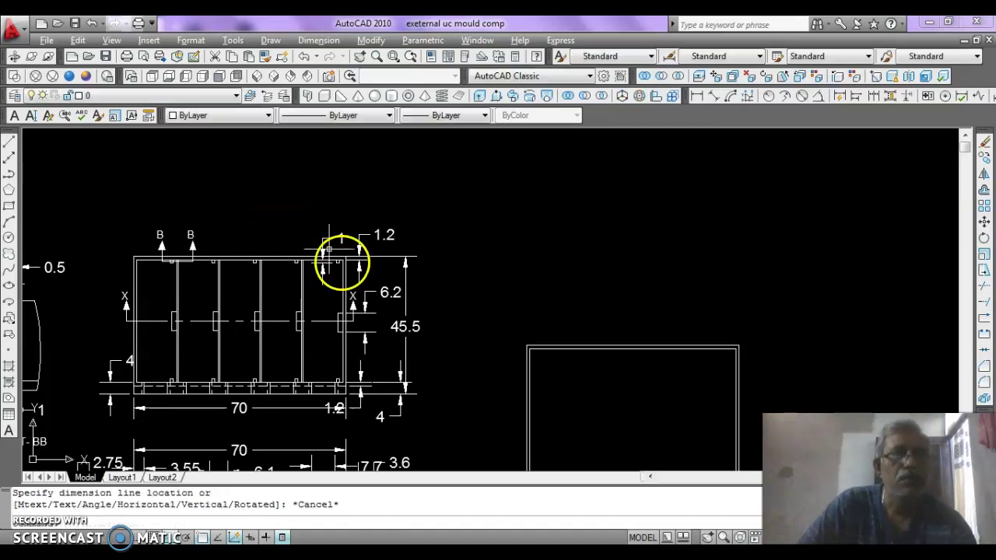
Step: Measure the right wall thickness of the reference top view with a temporary linear dimension
{"action": "key", "text": "Return"}
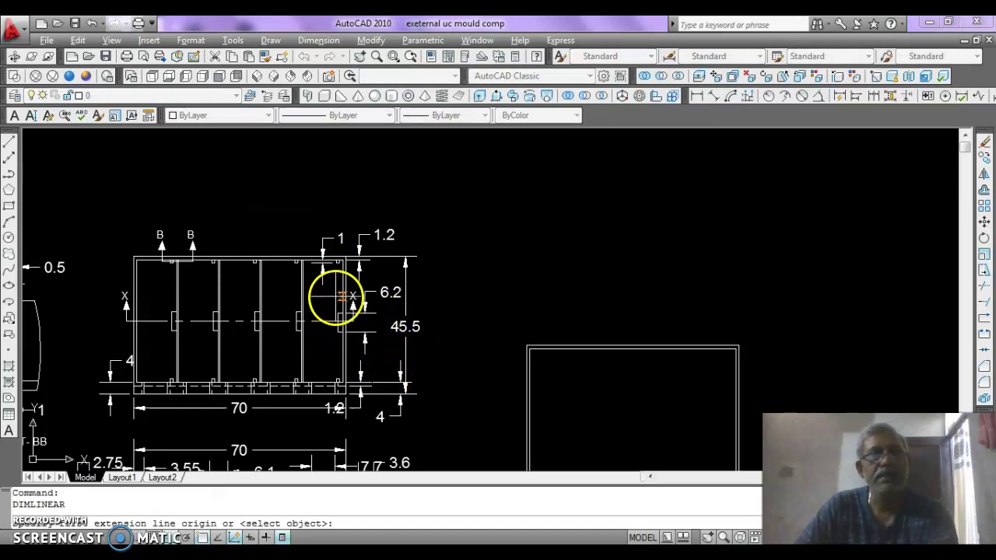
{"action": "key", "text": "Return"}
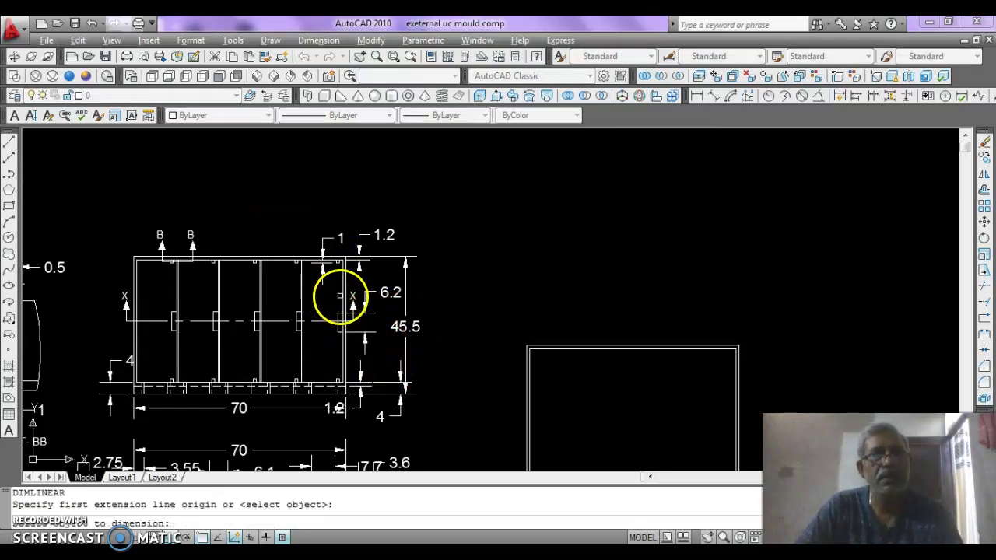
{"action": "left_click", "coordinate": [698, 96]}
{"action": "left_click", "coordinate": [345, 285]}
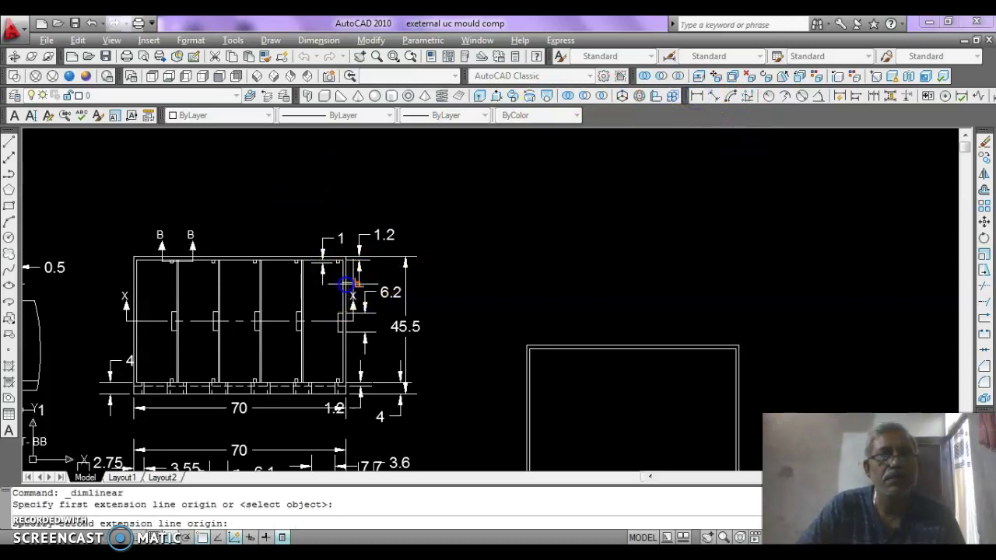
{"action": "left_click", "coordinate": [345, 259]}
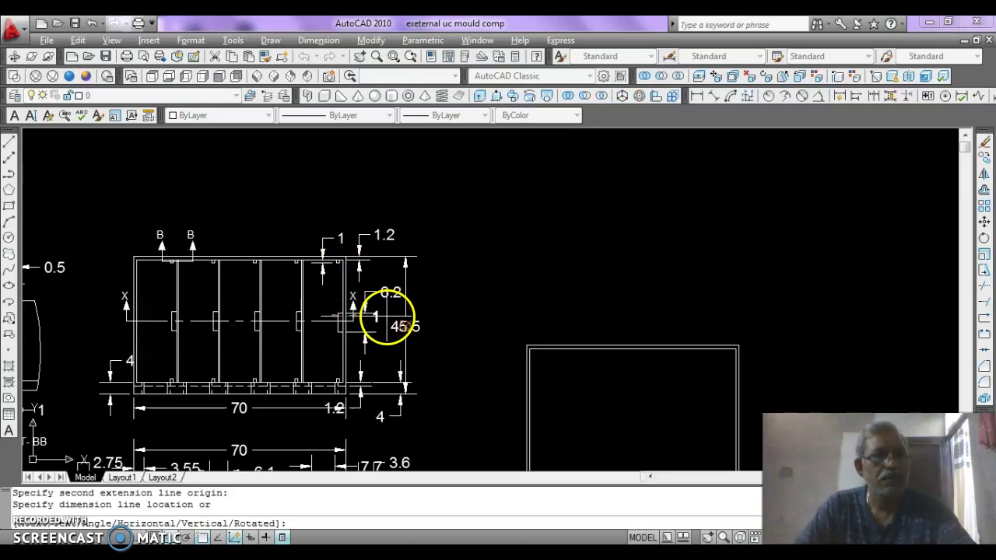
{"action": "key", "text": "Escape"}
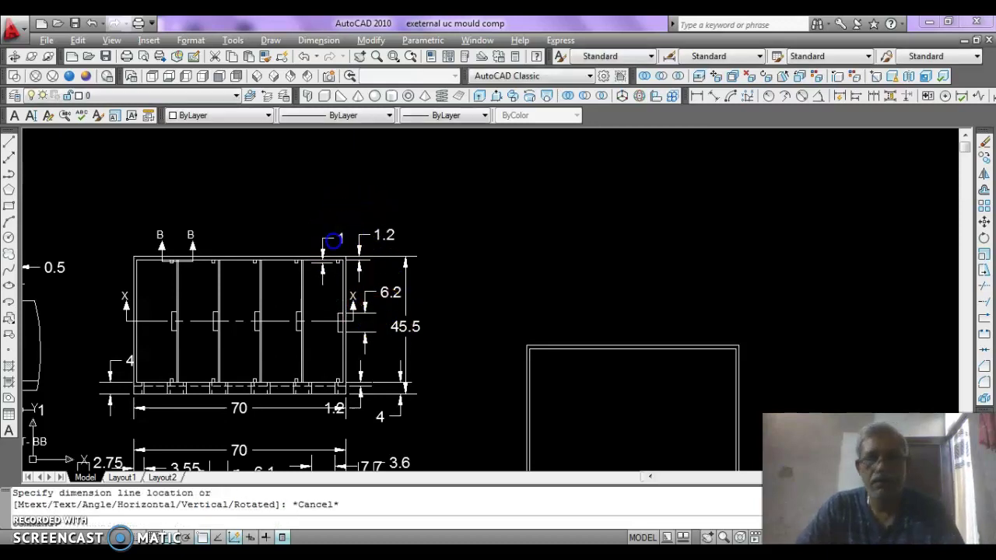
Step: Delete the "1" dimension above the upper-right corner of the reference top view
{"action": "left_click", "coordinate": [333, 240]}
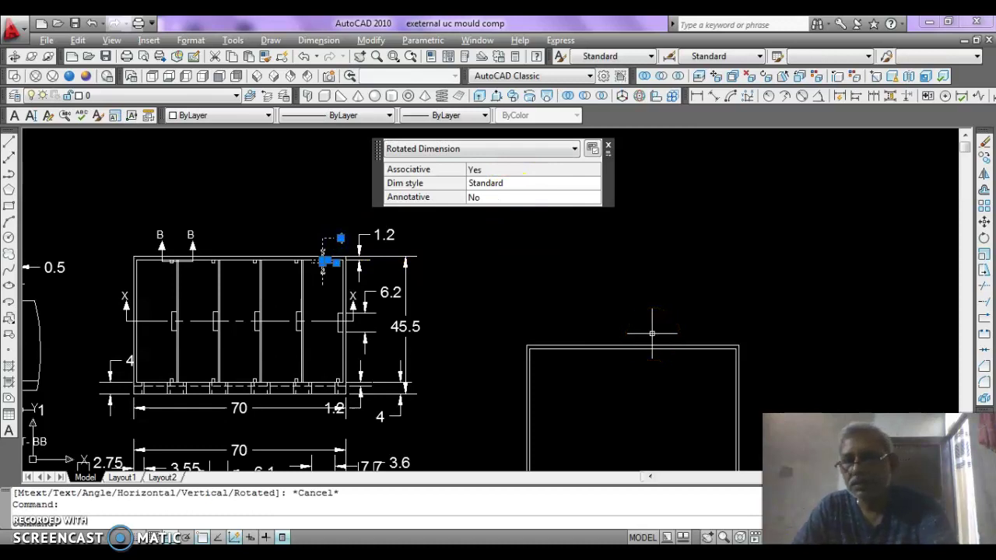
{"action": "key", "text": "Delete"}
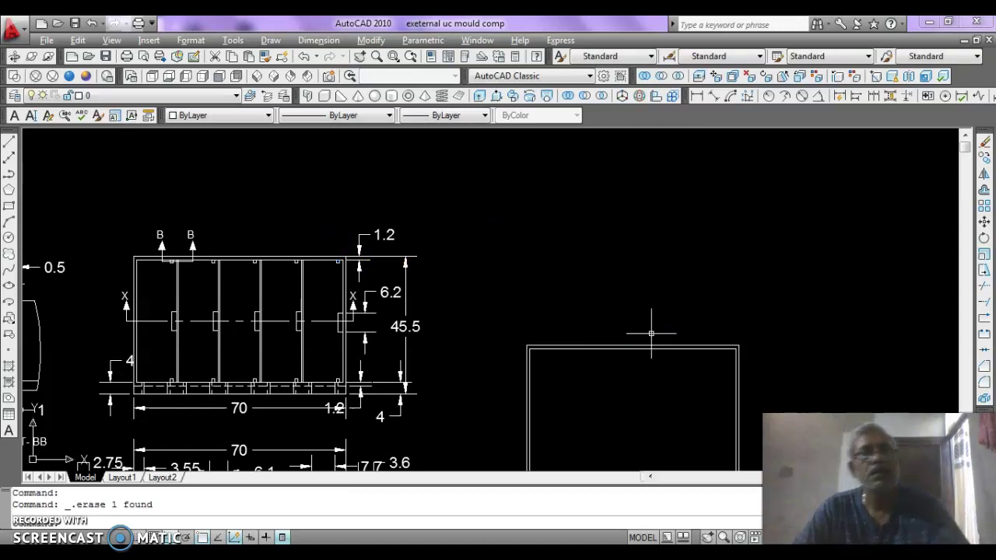
{"action": "left_click", "coordinate": [643, 332]}
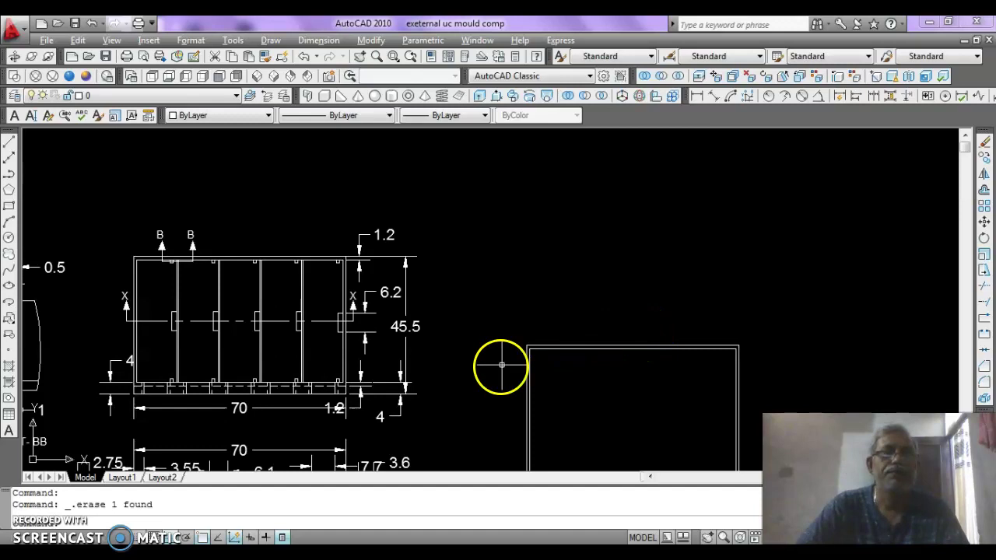
Step: Stretch the upper edge of the inner rectangle downward by 0.2, leaving the outer rectangle in place
{"action": "mouse_move", "coordinate": [444, 396]}
{"action": "middle_mouse_down"}
{"action": "mouse_move", "coordinate": [436, 302]}
{"action": "mouse_move", "coordinate": [392, 308]}
{"action": "middle_mouse_up"}
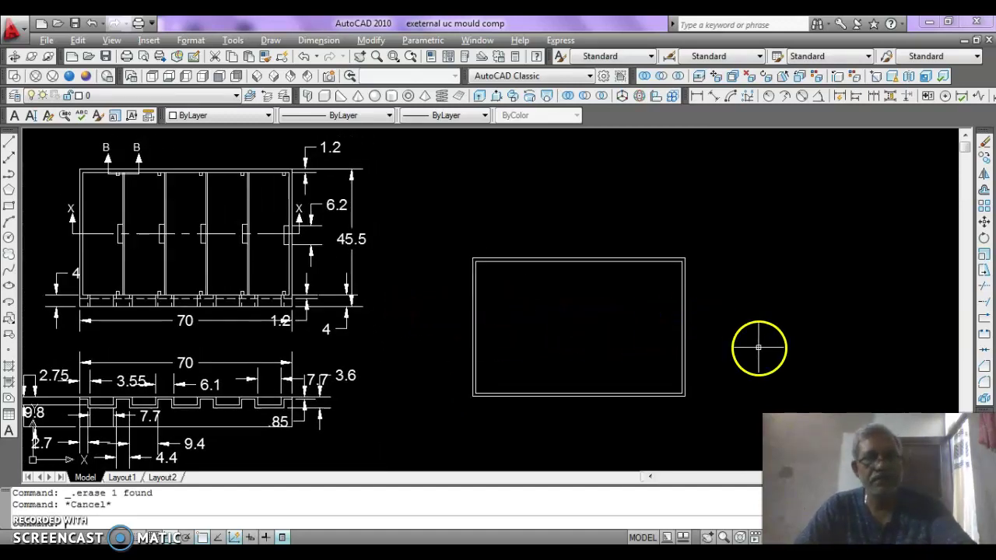
{"action": "type", "text": "s"}
{"action": "key", "text": "Return"}
{"action": "scroll", "coordinate": [634, 319], "scroll_direction": "up", "scroll_amount": 2}
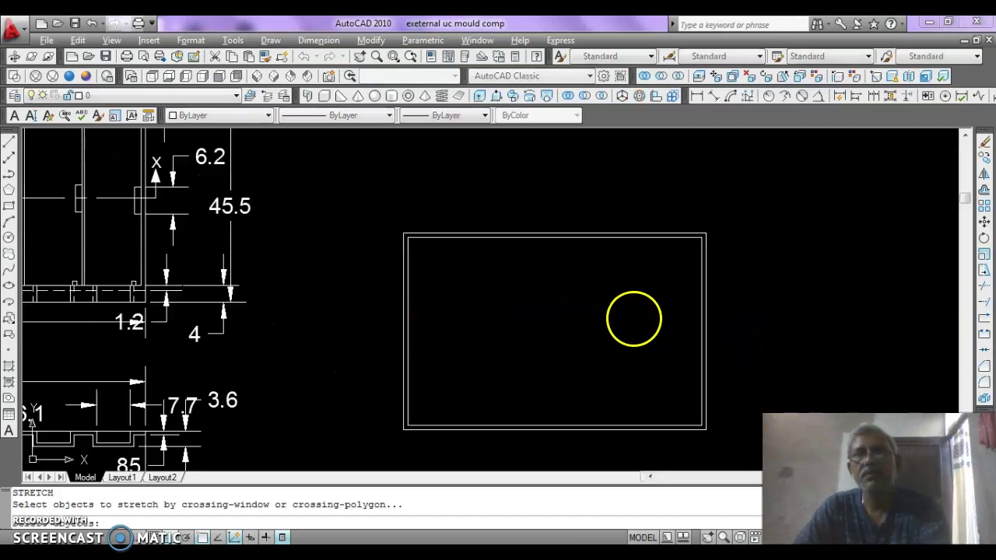
{"action": "left_click", "coordinate": [714, 234]}
{"action": "left_click", "coordinate": [381, 259]}
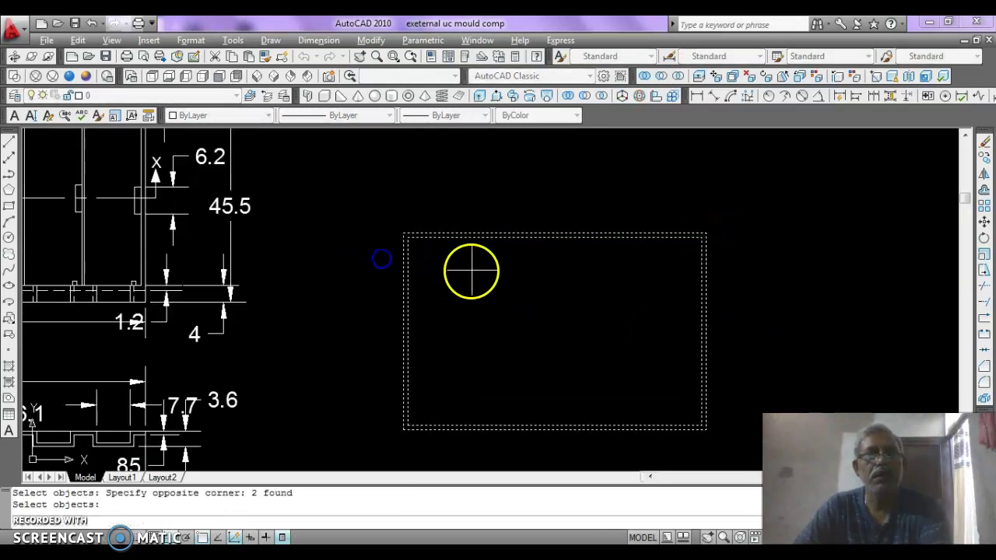
{"action": "key", "text": "Return"}
{"action": "left_click", "coordinate": [480, 259]}
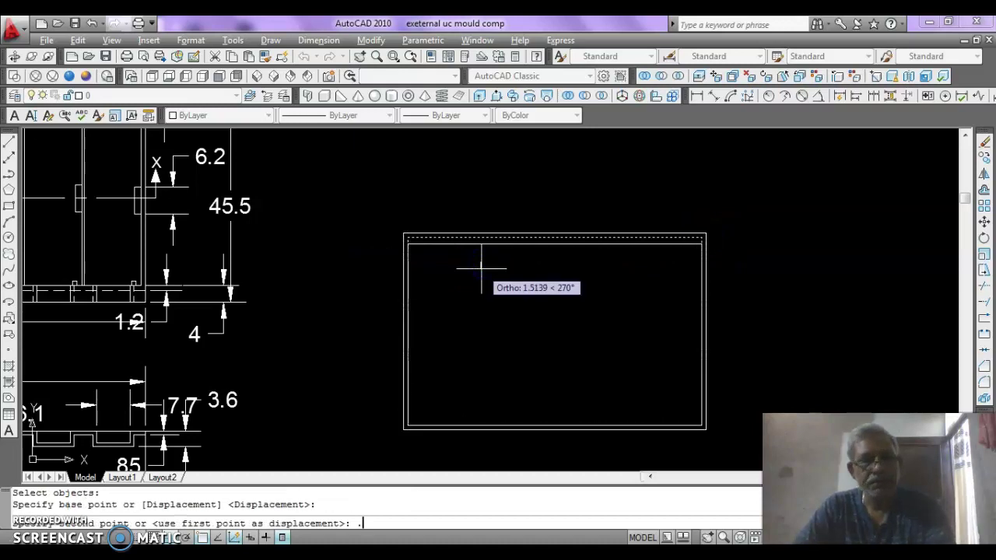
{"action": "type", "text": ".2"}
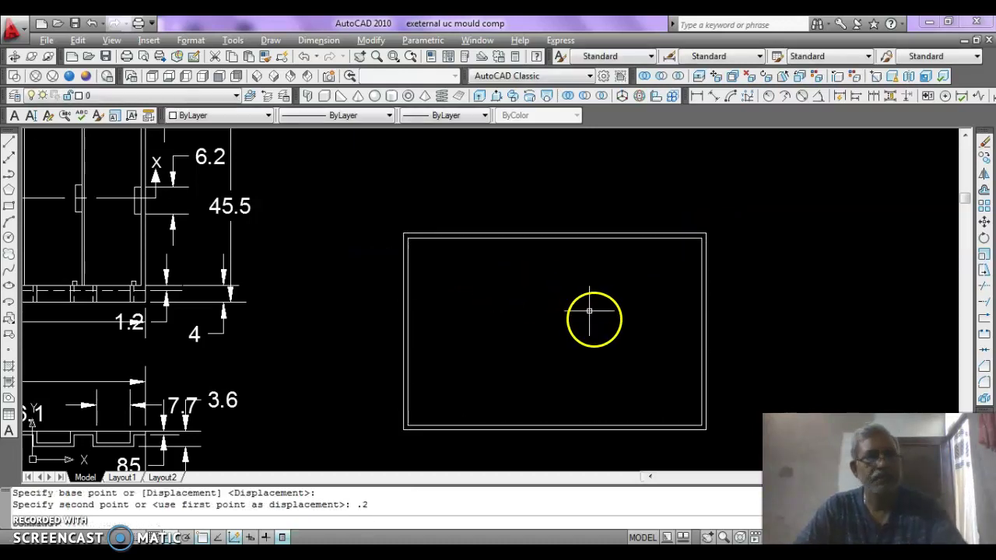
{"action": "key", "text": "Escape"}
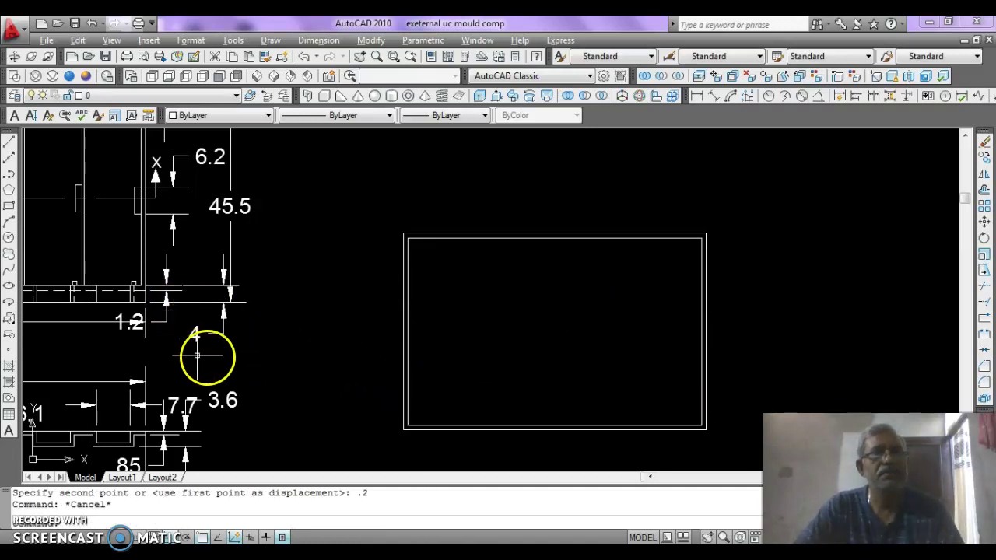
{"action": "key", "text": "Escape"}
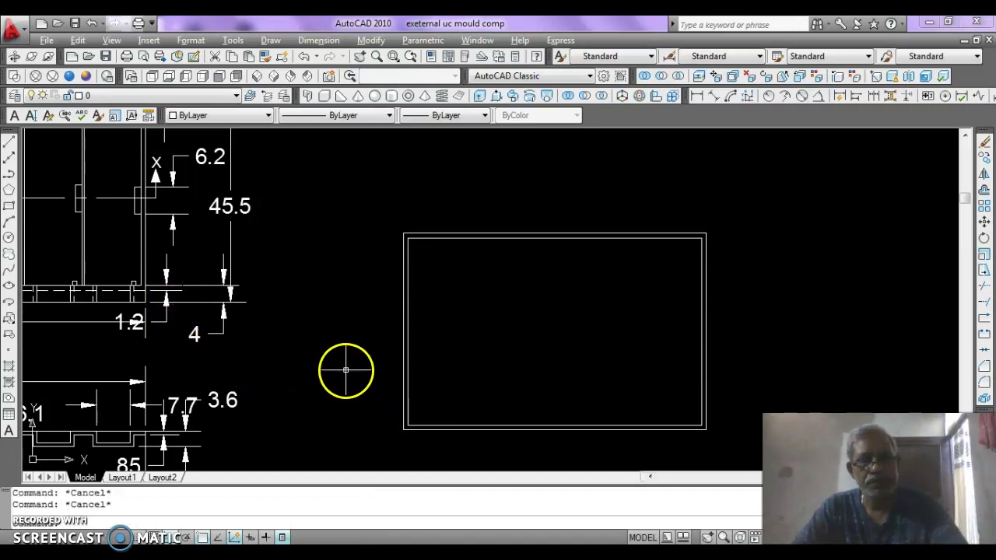
Step: Stretch the lower edge of the inner rectangle upward by 4, leaving the outer rectangle in place
{"action": "type", "text": "s"}
{"action": "key", "text": "Return"}
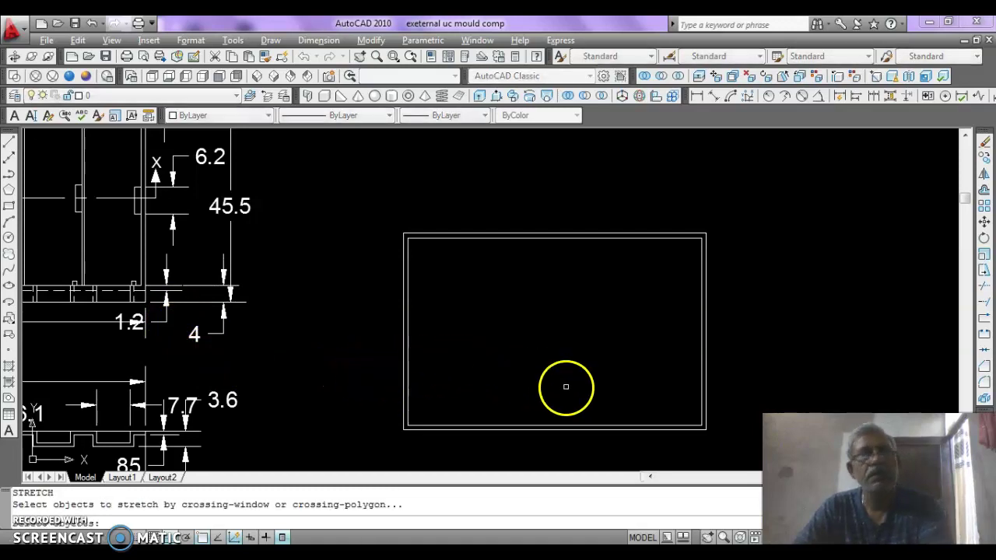
{"action": "left_click", "coordinate": [717, 399]}
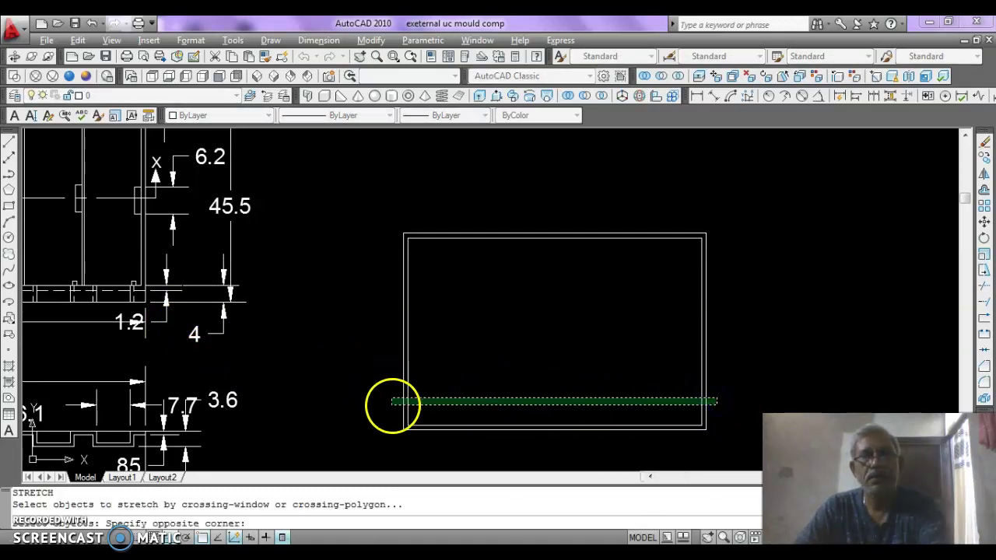
{"action": "left_click", "coordinate": [387, 426]}
{"action": "key", "text": "Return"}
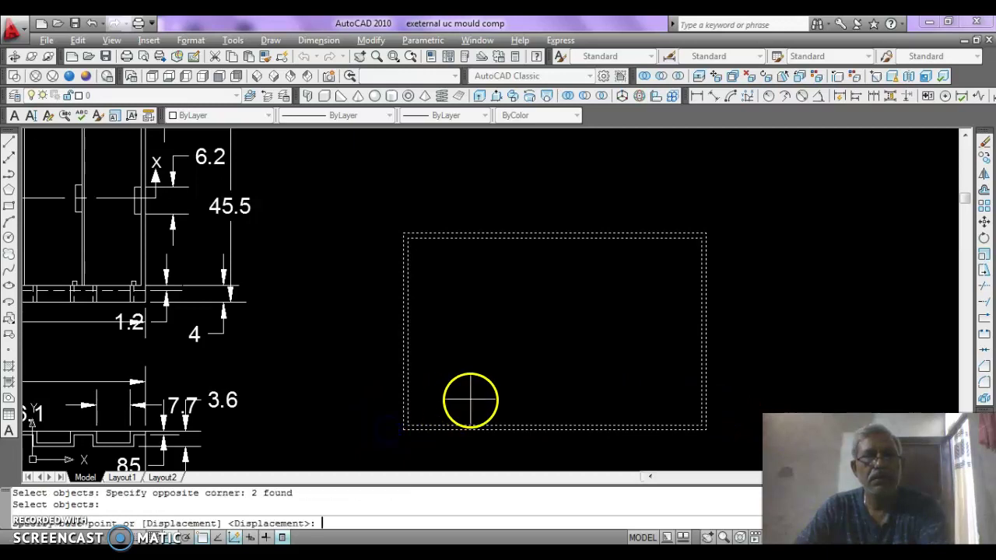
{"action": "left_click", "coordinate": [470, 400]}
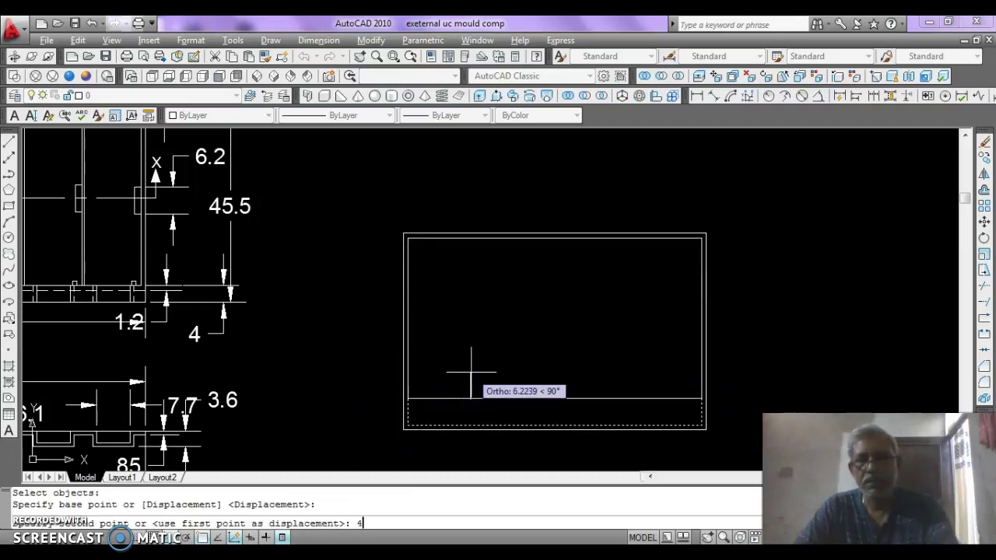
{"action": "key", "text": "Return"}
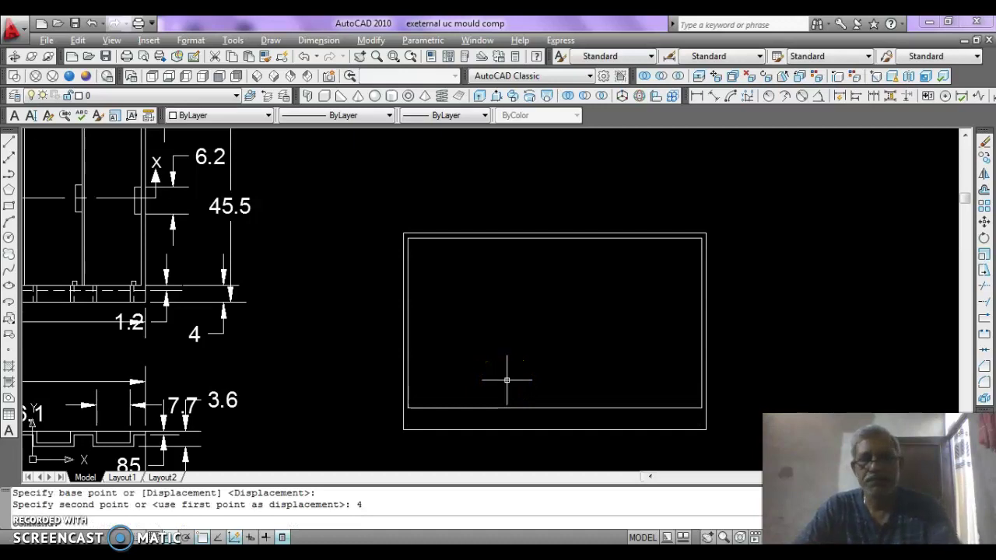
Step: Stretch the lower edge of the inner rectangle back downward by 1
{"action": "key", "text": "Return"}
{"action": "left_click", "coordinate": [721, 388]}
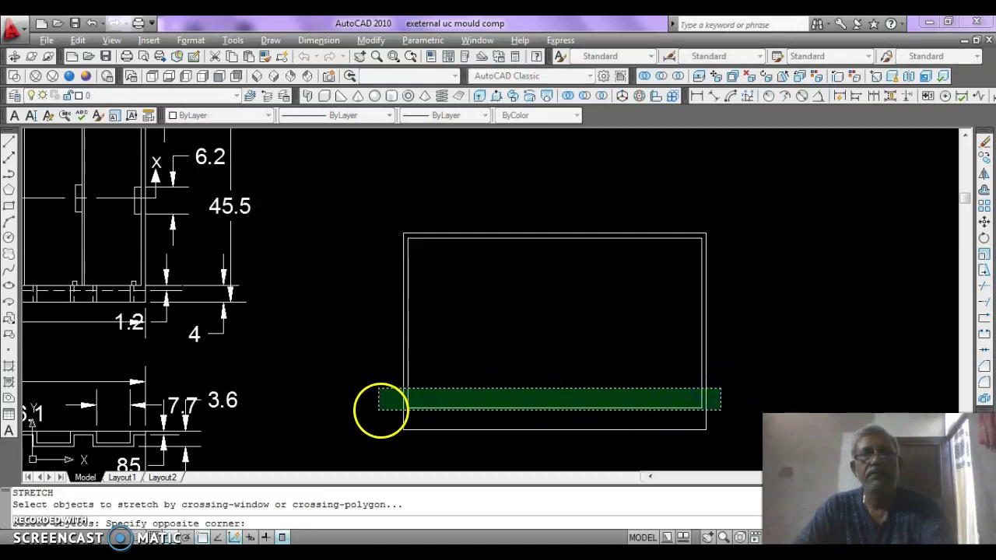
{"action": "left_click", "coordinate": [389, 418]}
{"action": "key", "text": "Return"}
{"action": "left_click", "coordinate": [502, 355]}
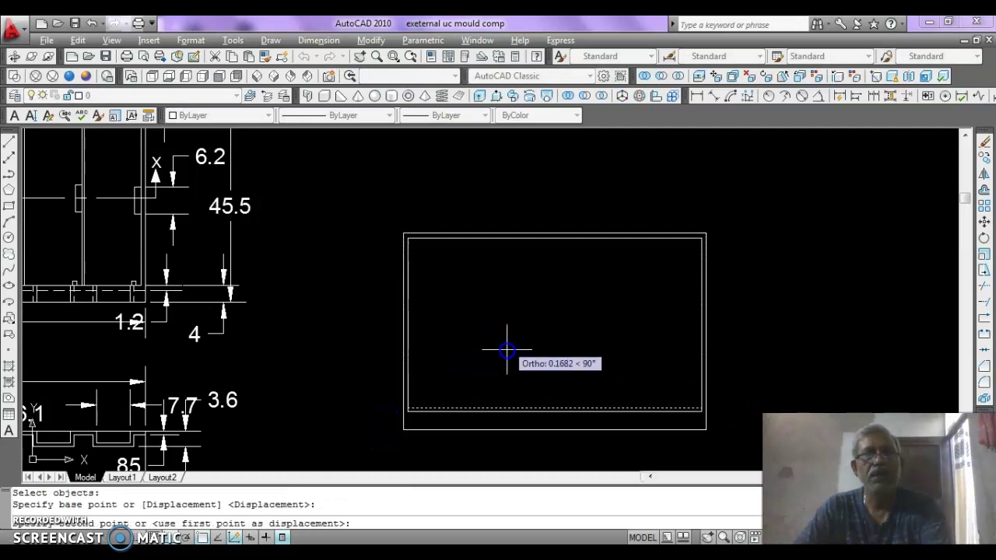
{"action": "type", "text": "1"}
{"action": "key", "text": "Return"}
{"action": "left_click", "coordinate": [517, 370]}
{"action": "key", "text": "Escape"}
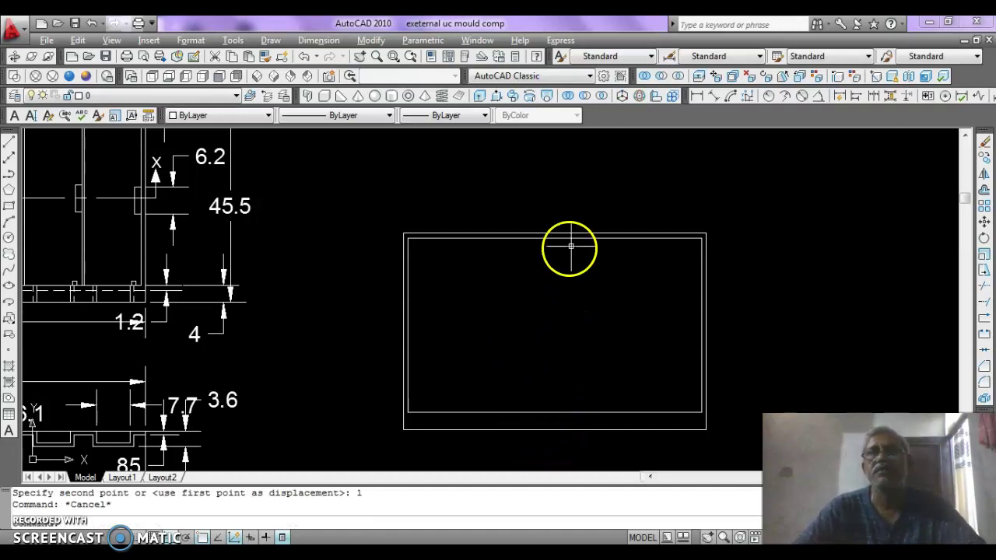
Step: Measure the lower wall thickness of the new top view with a temporary linear dimension
{"action": "left_click", "coordinate": [699, 95]}
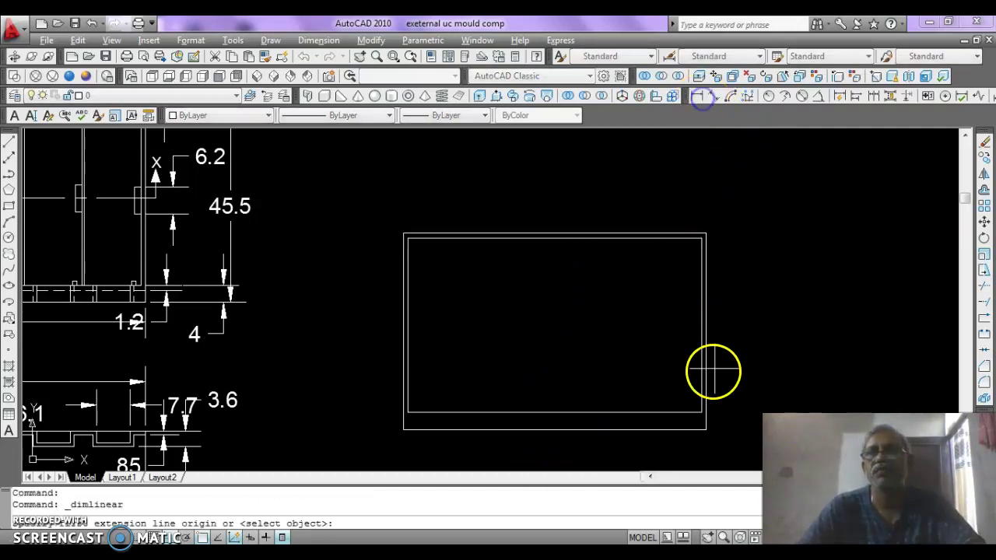
{"action": "left_click", "coordinate": [705, 429]}
{"action": "left_click", "coordinate": [701, 414]}
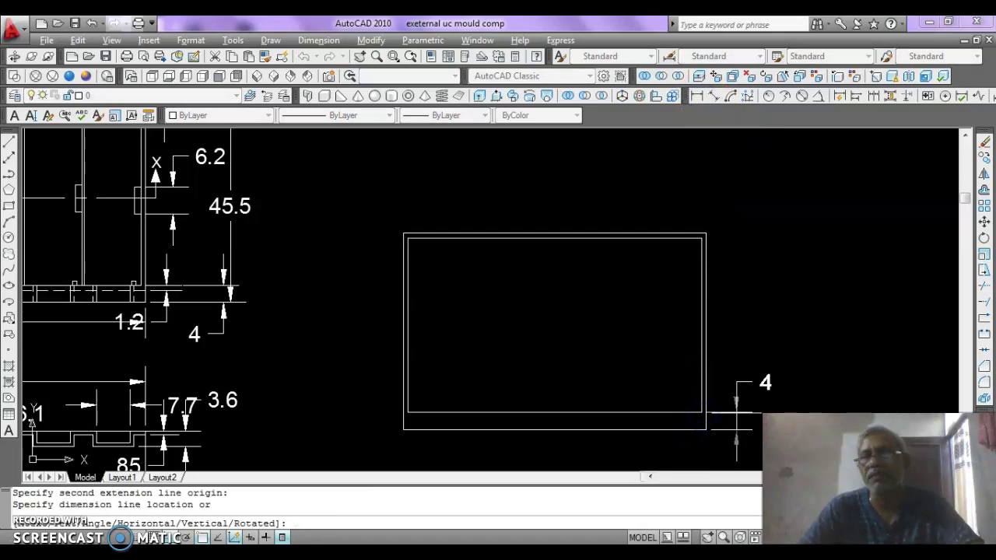
{"action": "key", "text": "Escape"}
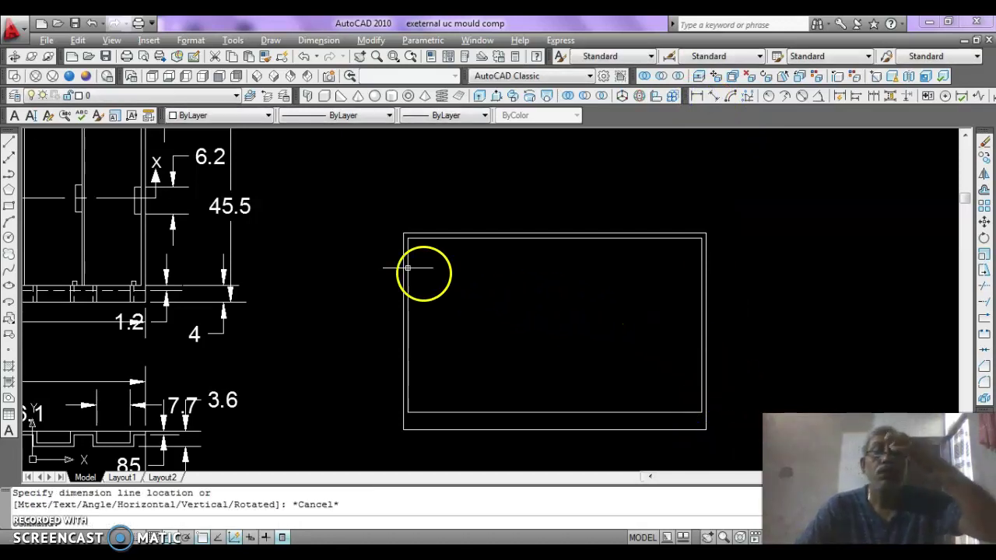
Step: Draw a line 1.2 straight down from the inner rectangle's lower-right corner and continue it horizontally to the outer rectangle's left edge
{"action": "left_click", "coordinate": [8, 141]}
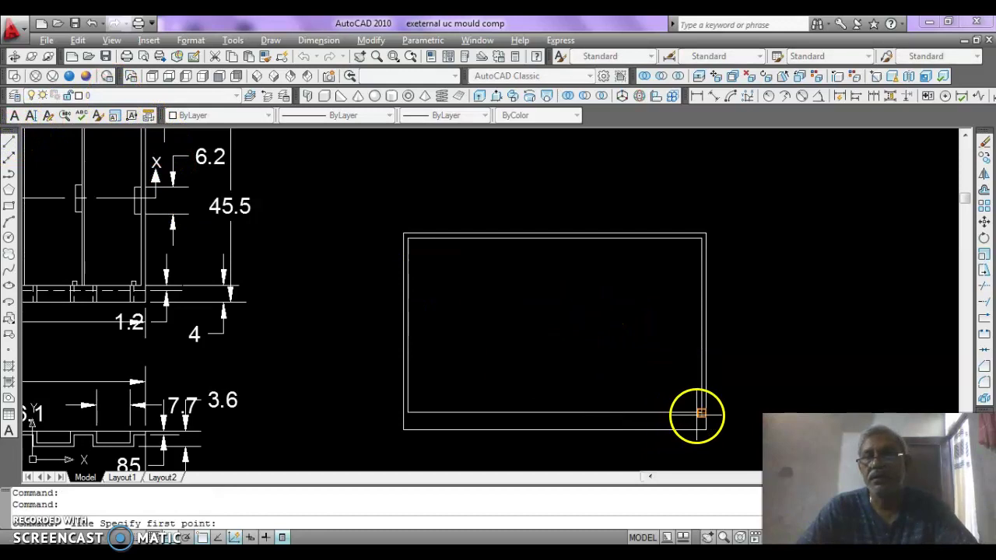
{"action": "left_click", "coordinate": [701, 413]}
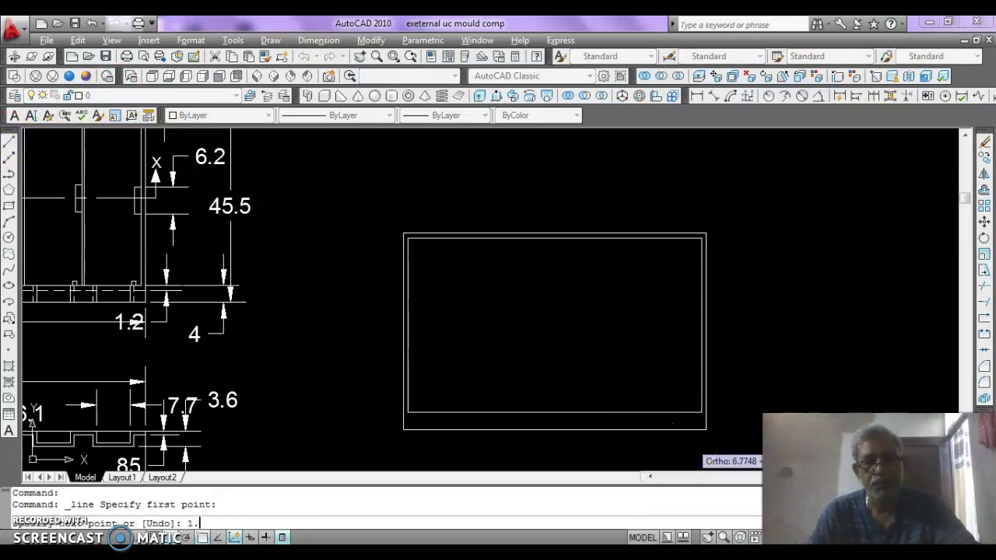
{"action": "type", "text": "1.2"}
{"action": "key", "text": "Return"}
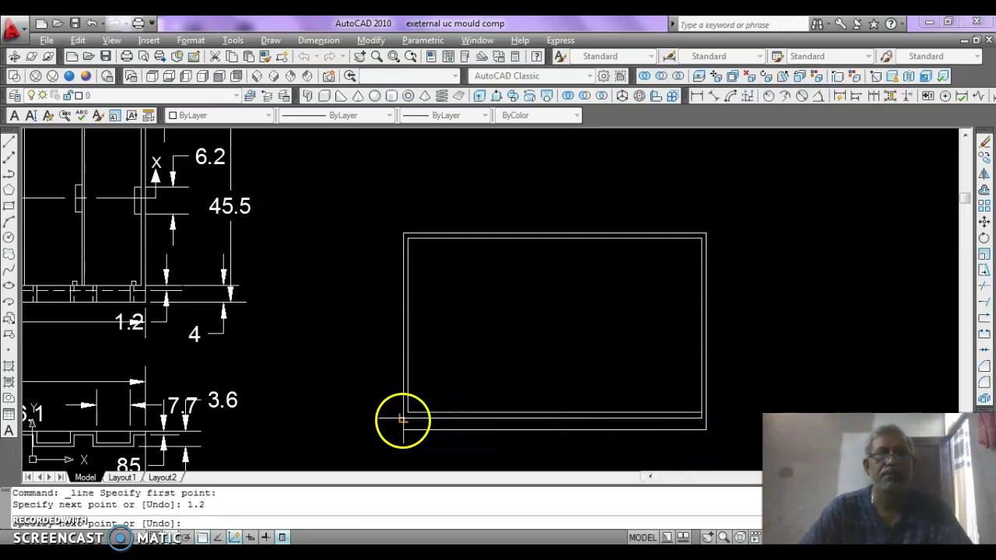
{"action": "left_click", "coordinate": [403, 420]}
{"action": "key", "text": "Escape"}
Step: Extend the horizontal line below the inner rectangle to the outer rectangle's right edge
{"action": "type", "text": "ex"}
{"action": "key", "text": "Return"}
{"action": "key", "text": "Return"}
{"action": "left_click", "coordinate": [695, 420]}
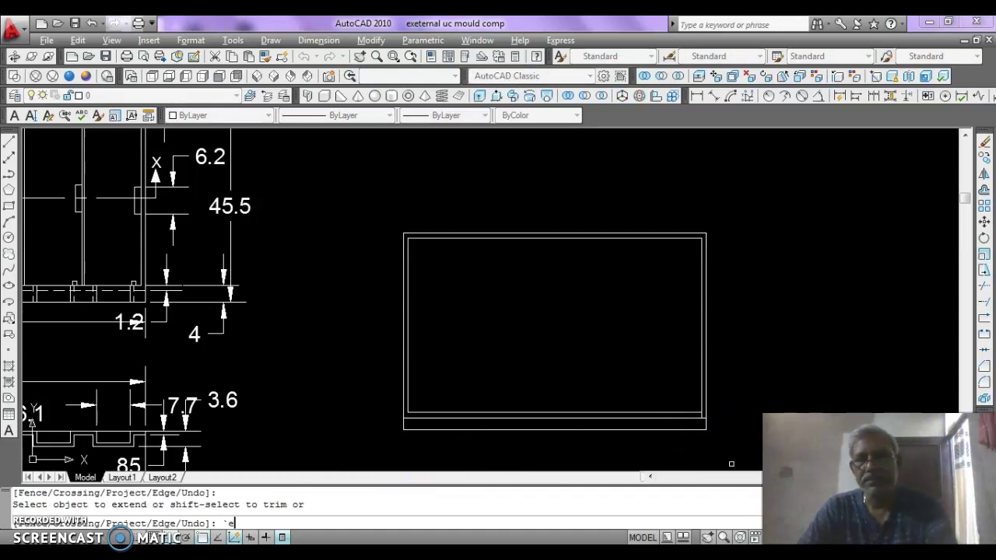
{"action": "key", "text": "Return"}
{"action": "left_click", "coordinate": [677, 438]}
{"action": "left_click", "coordinate": [662, 446]}
{"action": "left_click", "coordinate": [716, 398]}
{"action": "key", "text": "Return"}
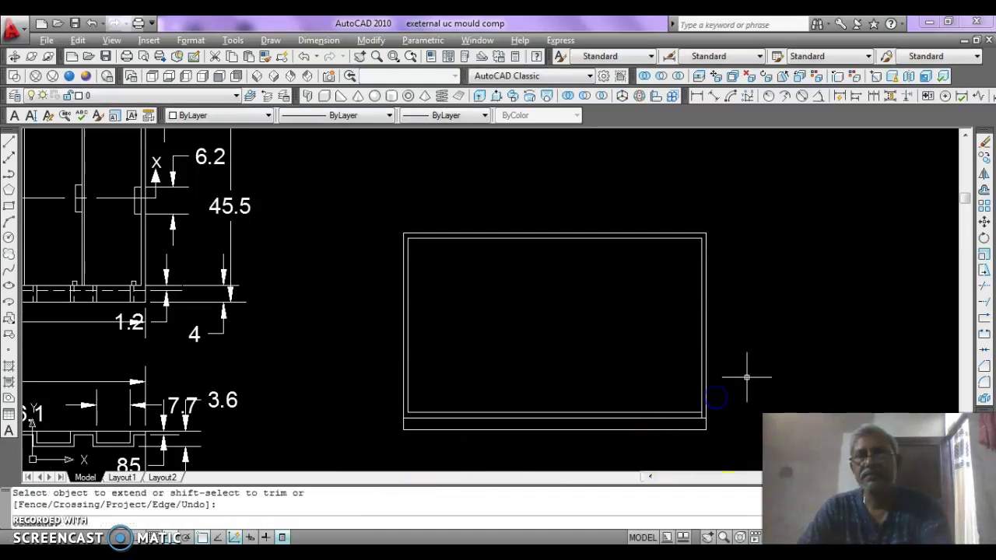
{"action": "key", "text": "Escape"}
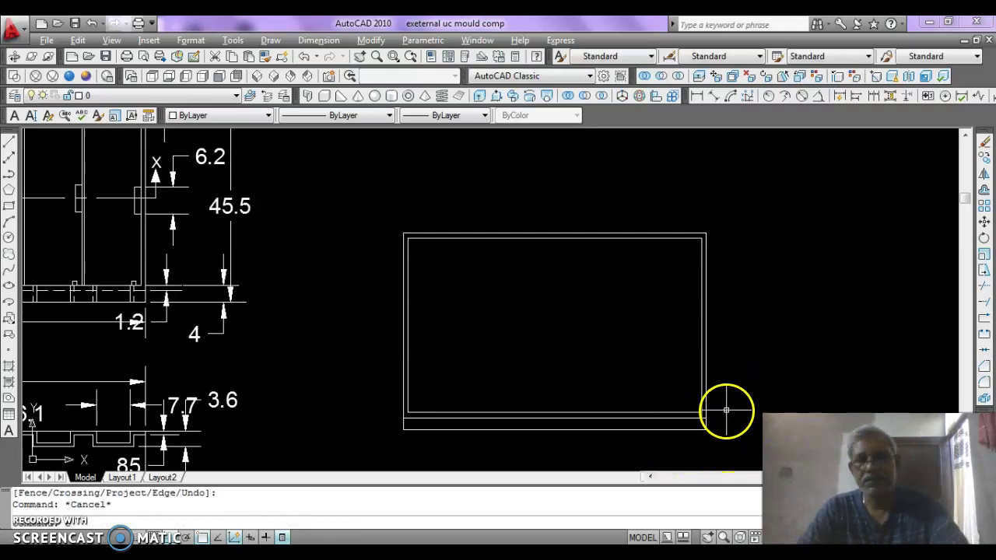
Step: Erase the short 1.2 vertical helper line below the inner rectangle's lower-right corner
{"action": "type", "text": "e"}
{"action": "key", "text": "Return"}
{"action": "left_click", "coordinate": [682, 450]}
{"action": "left_click", "coordinate": [723, 394]}
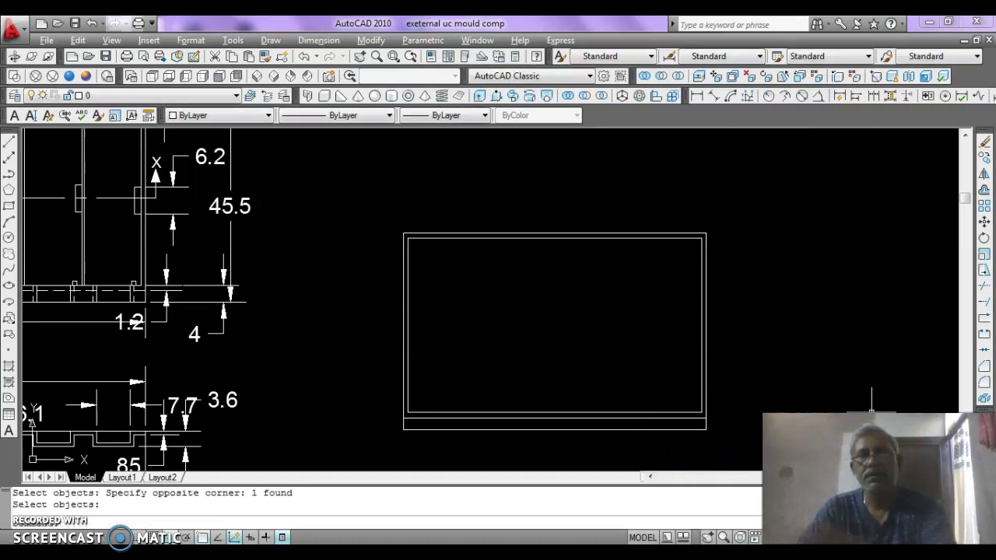
{"action": "key", "text": "Escape"}
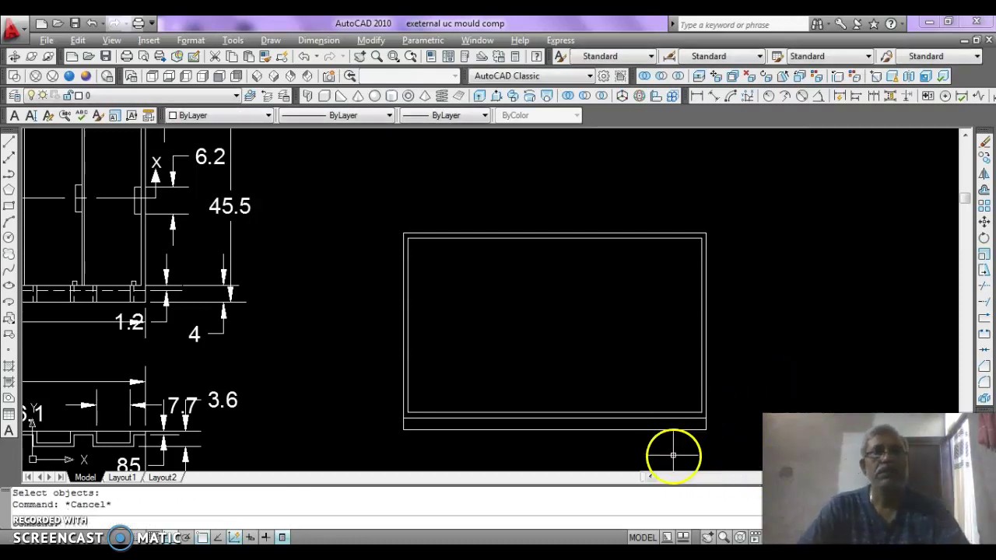
Step: Measure the distance from the inner left wall to the first partition in the reference top view with a temporary linear dimension
{"action": "mouse_move", "coordinate": [645, 444]}
{"action": "middle_mouse_down"}
{"action": "mouse_move", "coordinate": [638, 367]}
{"action": "mouse_move", "coordinate": [672, 435]}
{"action": "middle_mouse_up"}
{"action": "mouse_move", "coordinate": [621, 388]}
{"action": "middle_mouse_down"}
{"action": "mouse_move", "coordinate": [634, 413]}
{"action": "mouse_move", "coordinate": [680, 441]}
{"action": "mouse_move", "coordinate": [654, 408]}
{"action": "mouse_move", "coordinate": [767, 387]}
{"action": "middle_mouse_up"}
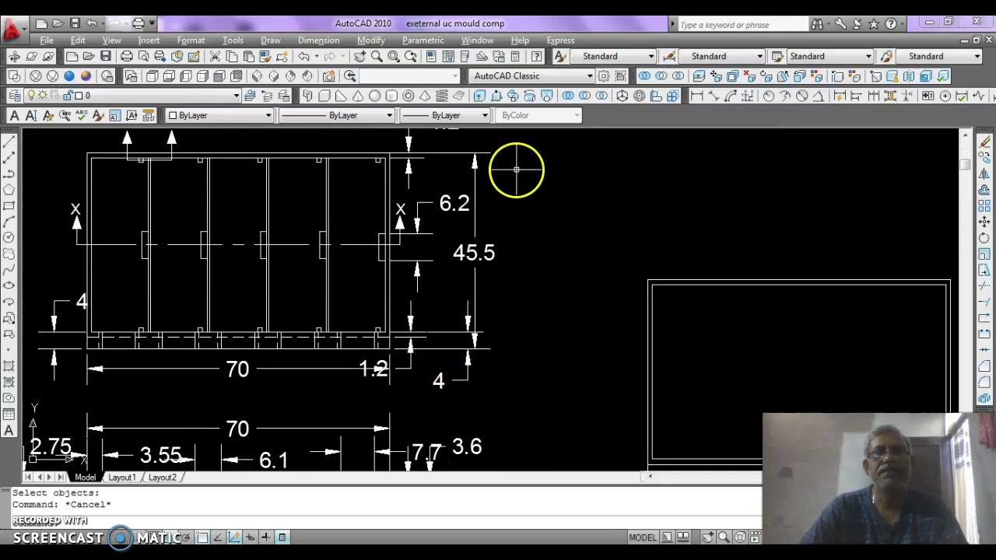
{"action": "middle_click_drag", "start_coordinate": [236, 218], "coordinate": [256, 277]}
{"action": "left_click", "coordinate": [697, 96]}
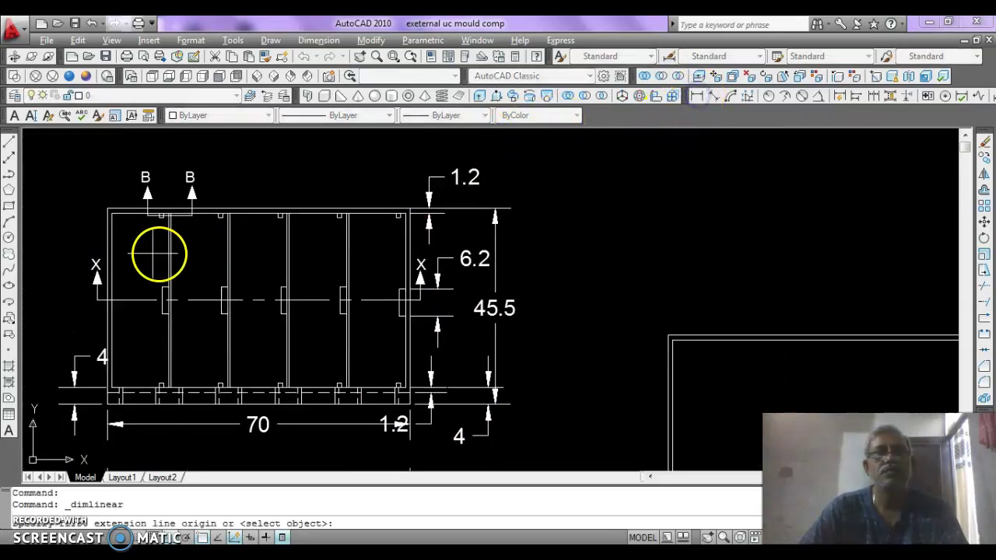
{"action": "left_click", "coordinate": [112, 255]}
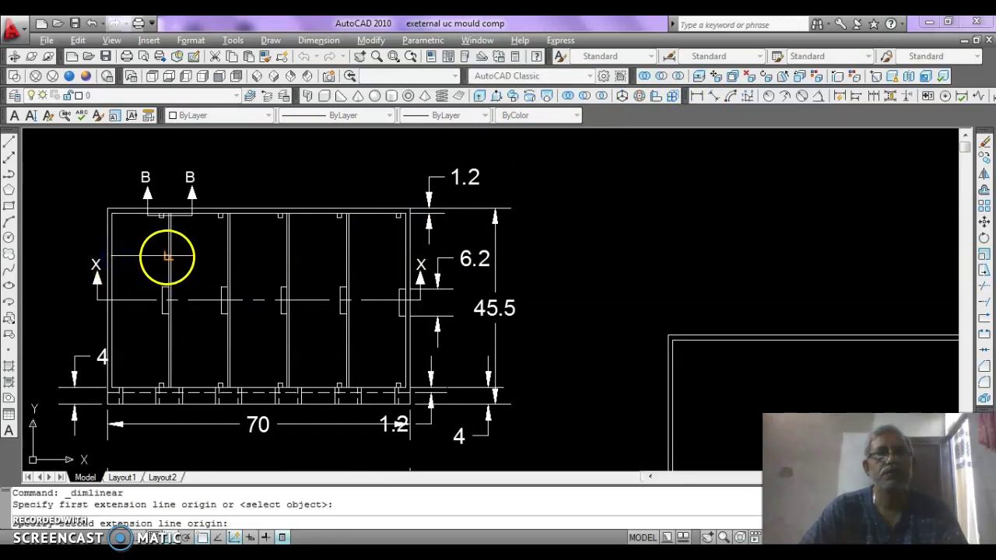
{"action": "left_click", "coordinate": [168, 257]}
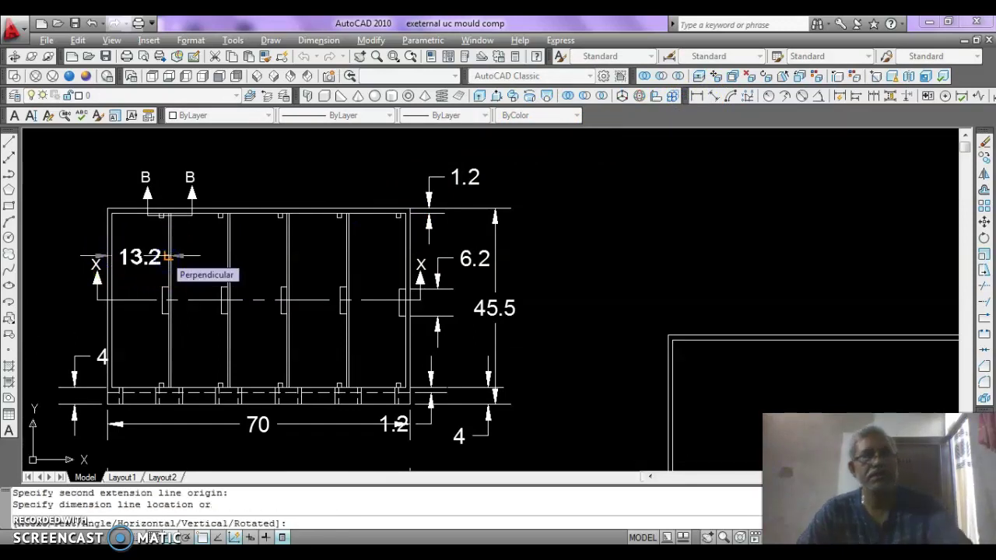
{"action": "key", "text": "Escape"}
Step: Draw a line 13.2 to the right from the inner rectangle's left edge and continue it straight down to the inner lower edge
{"action": "middle_click_drag", "start_coordinate": [445, 272], "coordinate": [252, 156]}
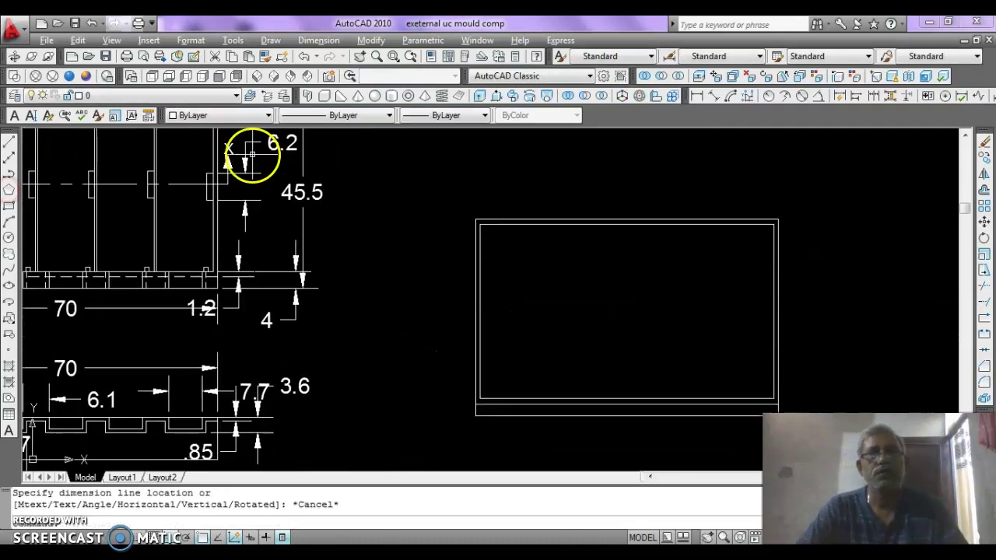
{"action": "left_click", "coordinate": [10, 140]}
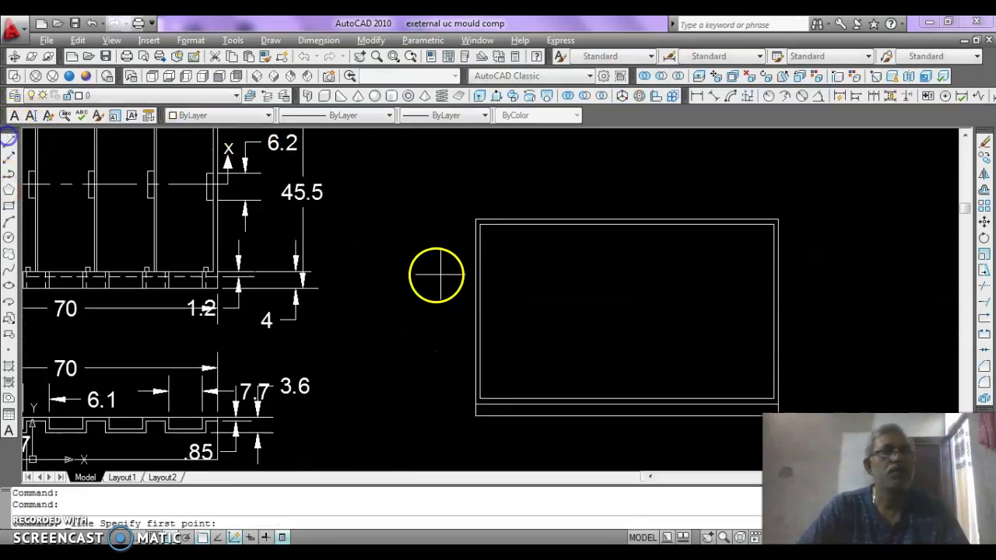
{"action": "left_click", "coordinate": [479, 259]}
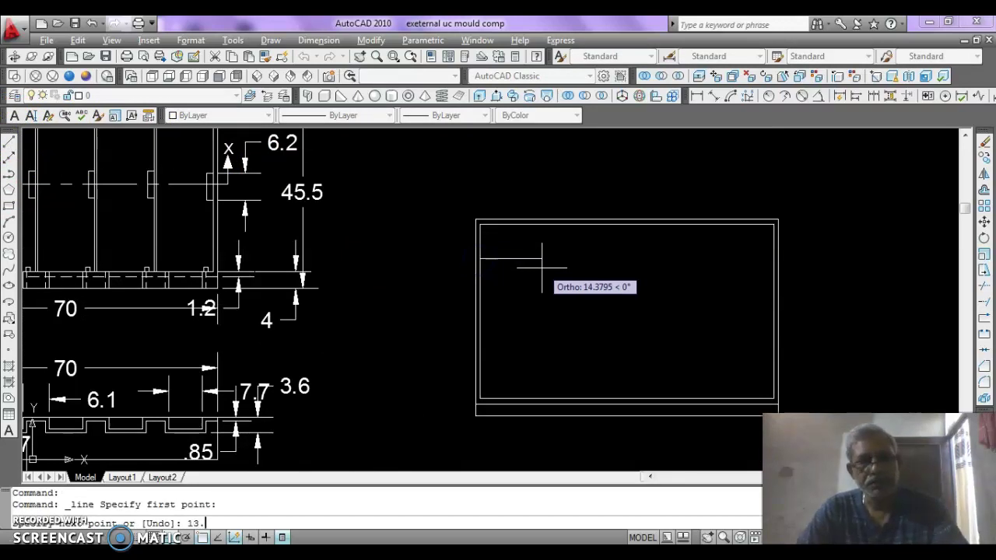
{"action": "key", "text": "Return"}
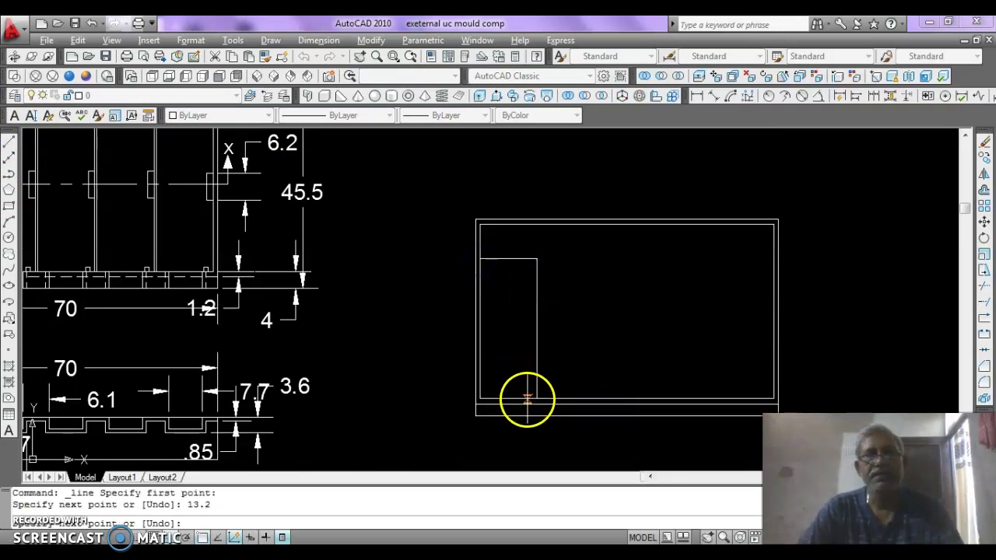
{"action": "left_click", "coordinate": [532, 398]}
{"action": "key", "text": "Escape"}
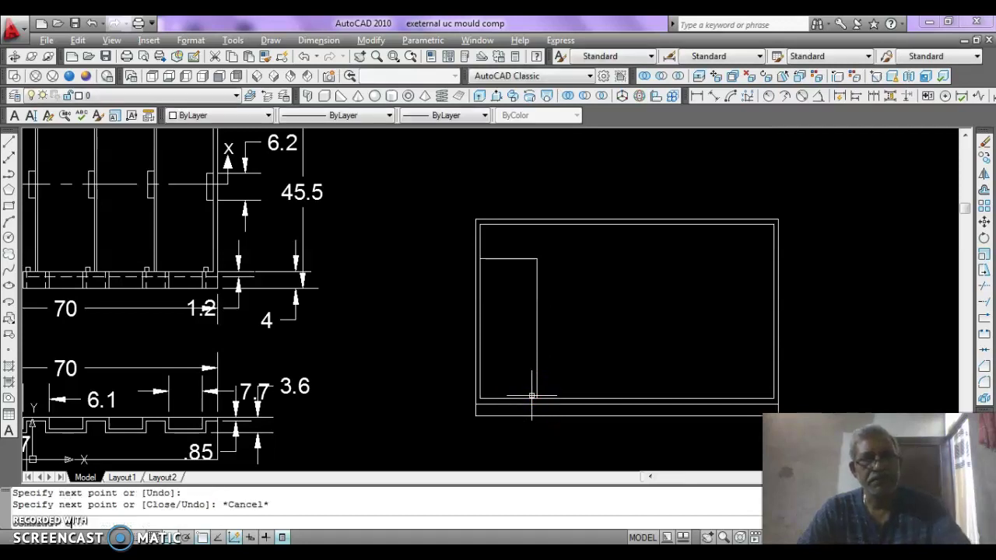
Step: Extend the vertical partition line up to the inner rectangle's upper edge
{"action": "type", "text": "ex"}
{"action": "key", "text": "Return"}
{"action": "key", "text": "Return"}
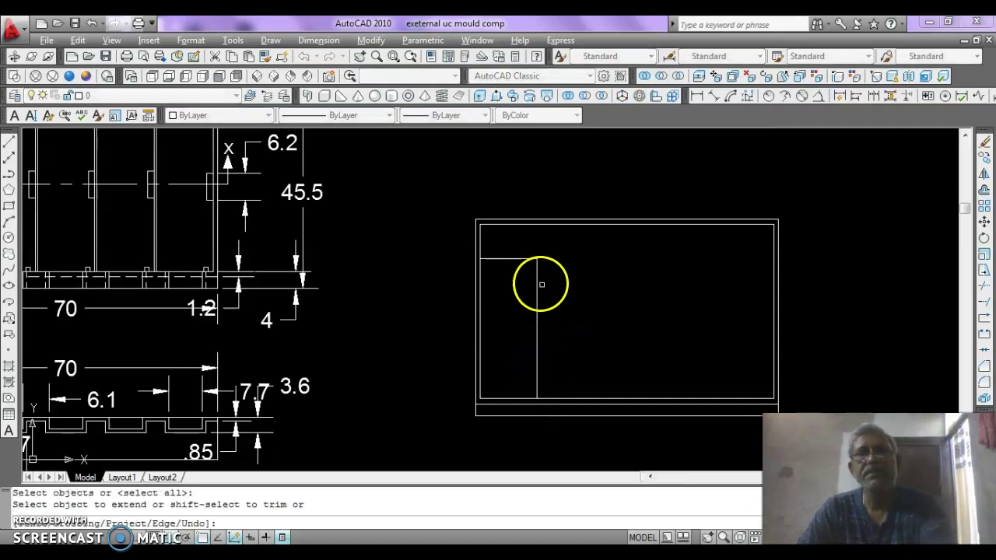
{"action": "left_click", "coordinate": [536, 278]}
{"action": "key", "text": "Escape"}
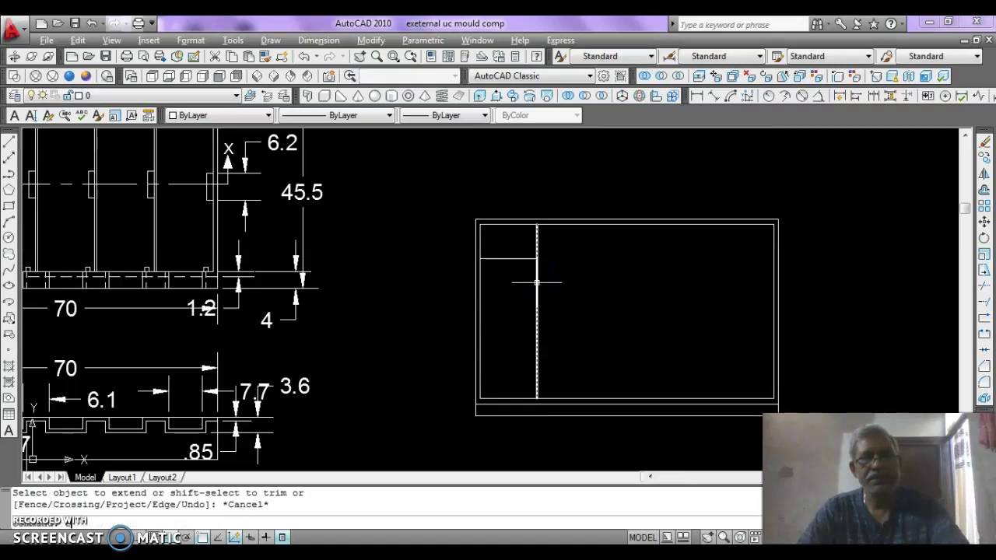
Step: Erase the horizontal 13.2 helper line between the left wall and the partition line
{"action": "type", "text": "e"}
{"action": "key", "text": "Return"}
{"action": "left_click", "coordinate": [516, 258]}
{"action": "left_click", "coordinate": [438, 329]}
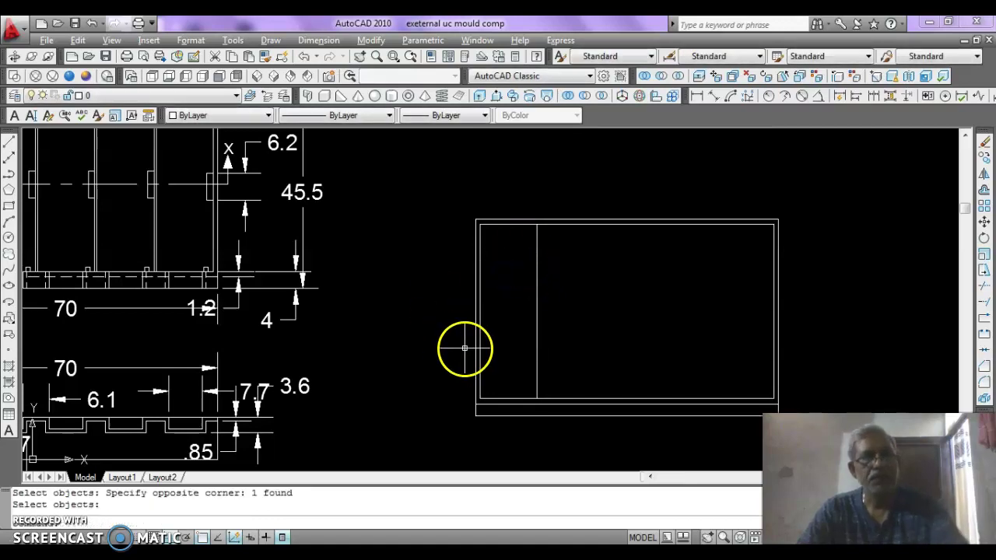
{"action": "key", "text": "Escape"}
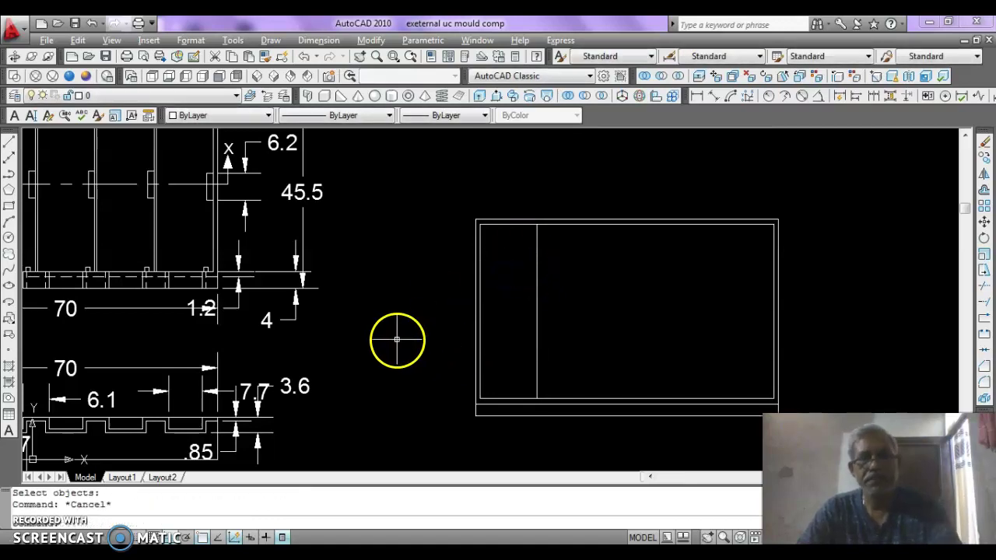
Step: Measure the thickness of the first vertical partition in the reference top view with a temporary linear dimension
{"action": "scroll", "coordinate": [558, 275], "scroll_direction": "up", "scroll_amount": 4}
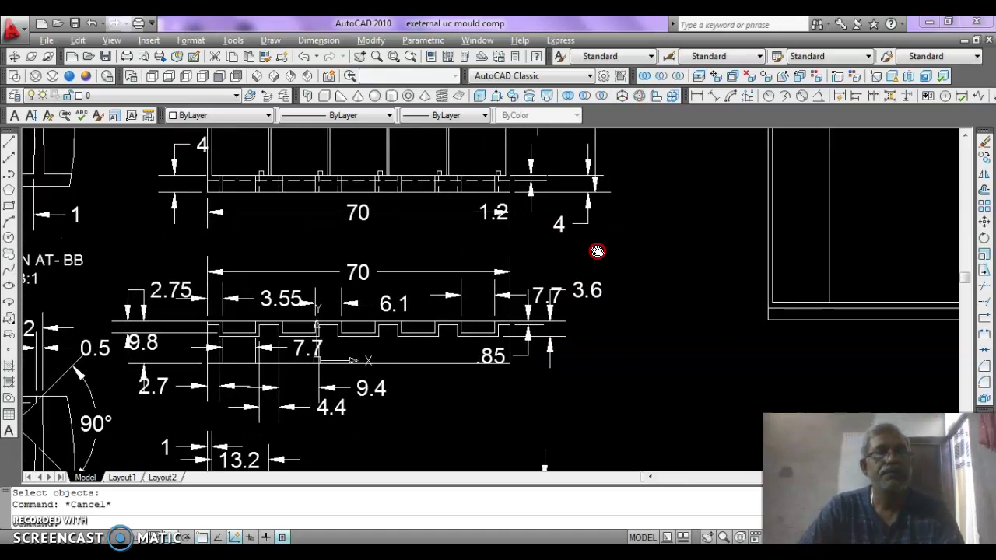
{"action": "middle_click_drag", "start_coordinate": [604, 322], "coordinate": [609, 374]}
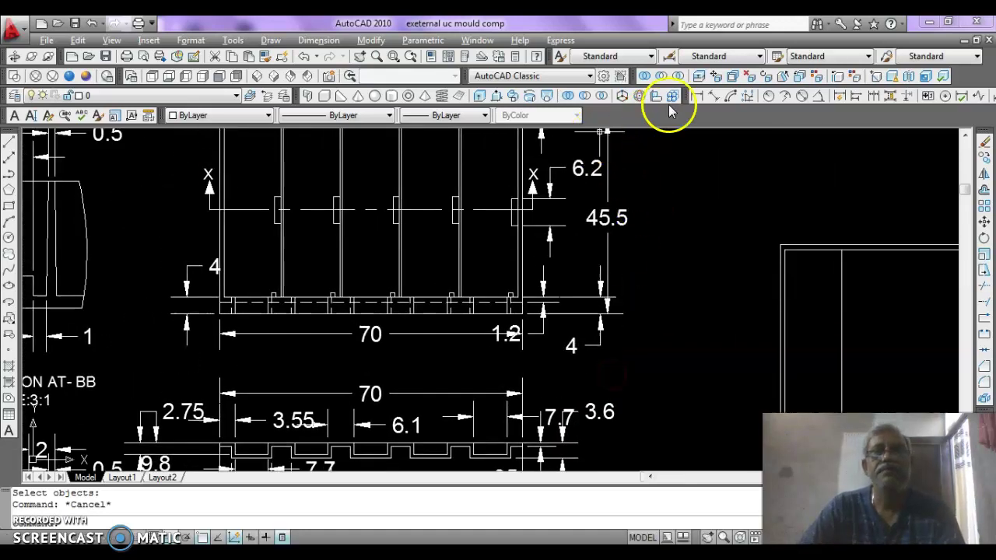
{"action": "left_click", "coordinate": [699, 100]}
{"action": "scroll", "coordinate": [256, 300], "scroll_direction": "up", "scroll_amount": 2}
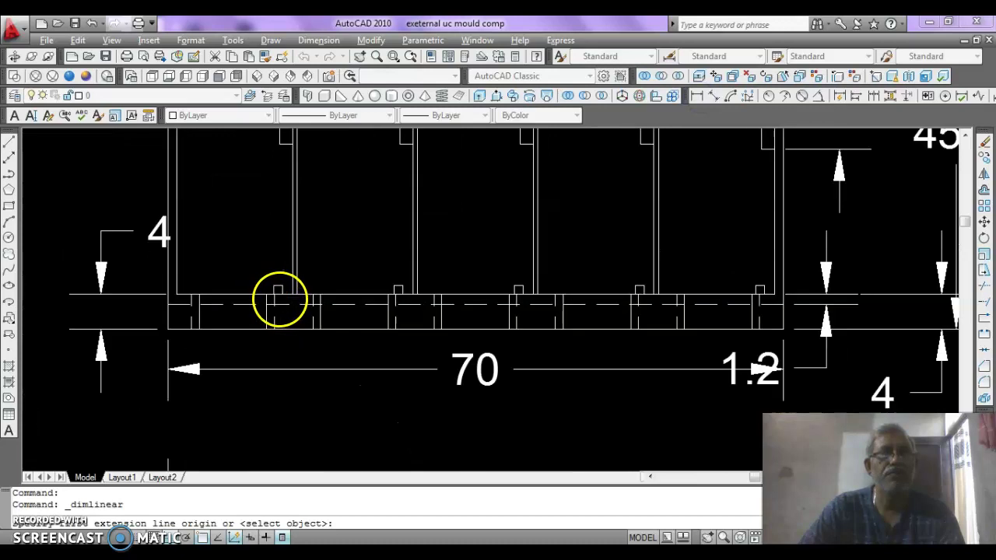
{"action": "left_click", "coordinate": [288, 300]}
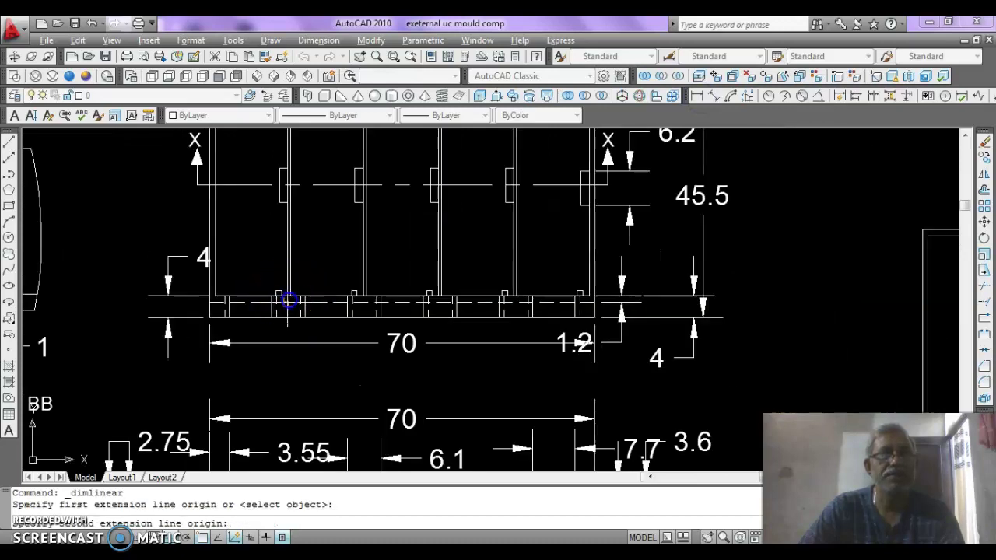
{"action": "left_click", "coordinate": [289, 297]}
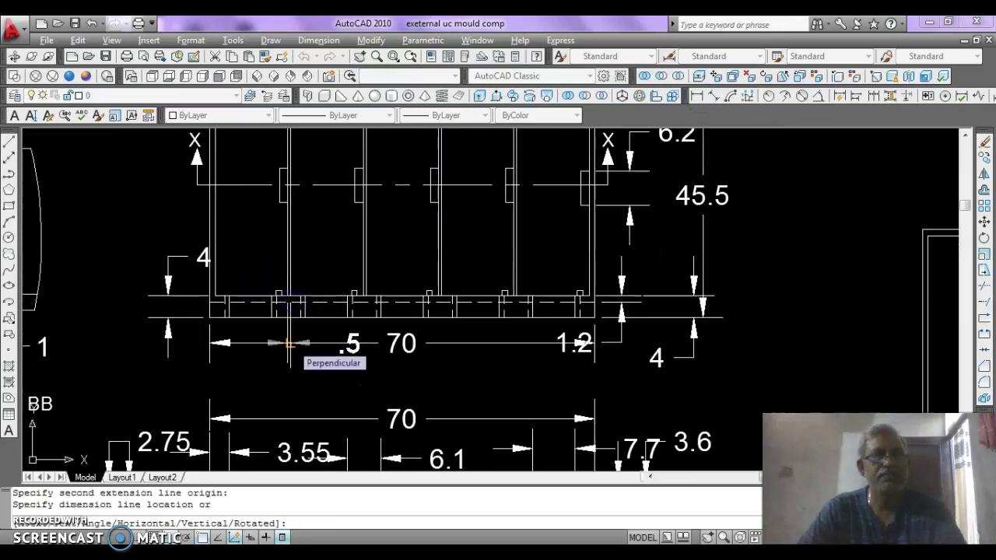
{"action": "key", "text": "Escape"}
{"action": "middle_click_drag", "start_coordinate": [483, 379], "coordinate": [143, 311]}
{"action": "key", "text": "Escape"}
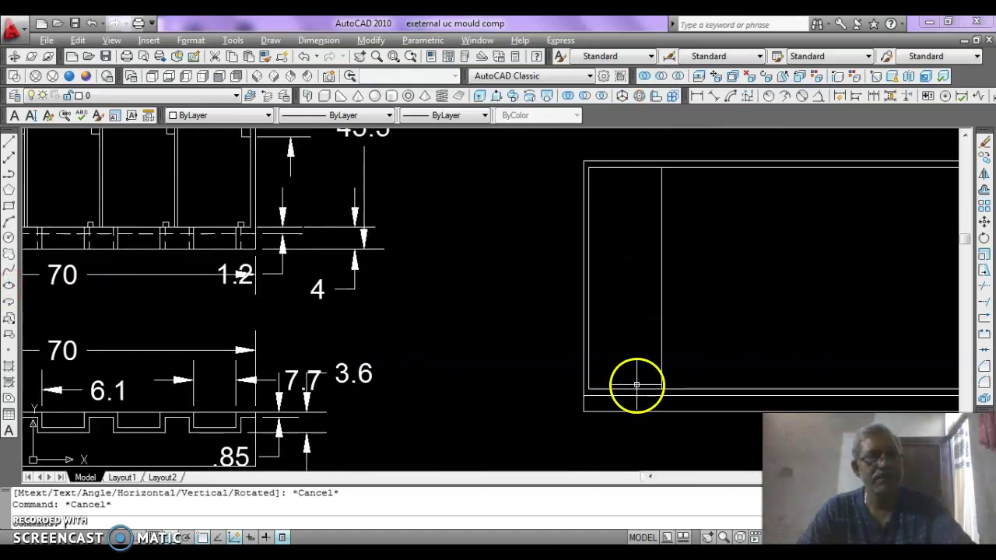
Step: Offset the vertical partition line 0.5 to the right to form the partition's second edge
{"action": "type", "text": "o"}
{"action": "key", "text": "Return"}
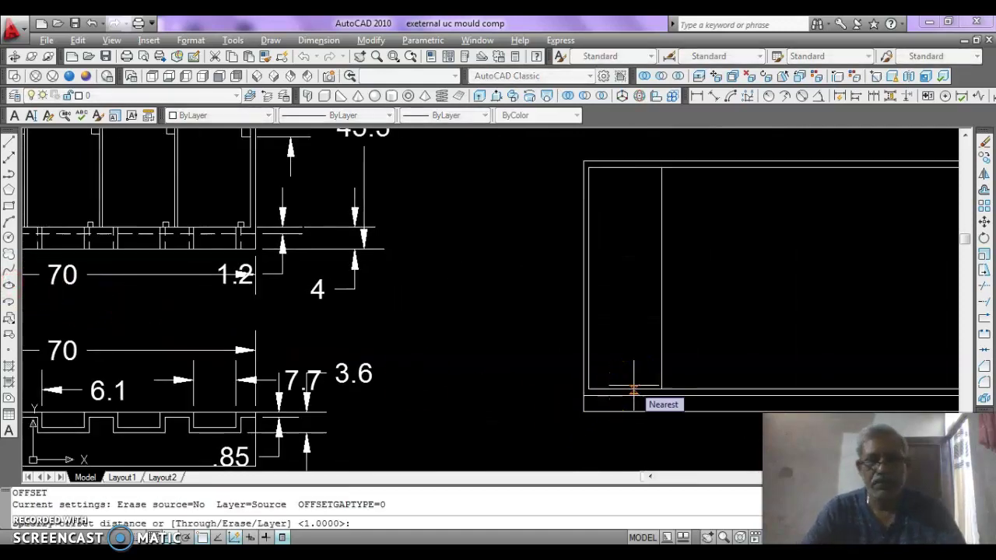
{"action": "type", "text": ".5"}
{"action": "key", "text": "Return"}
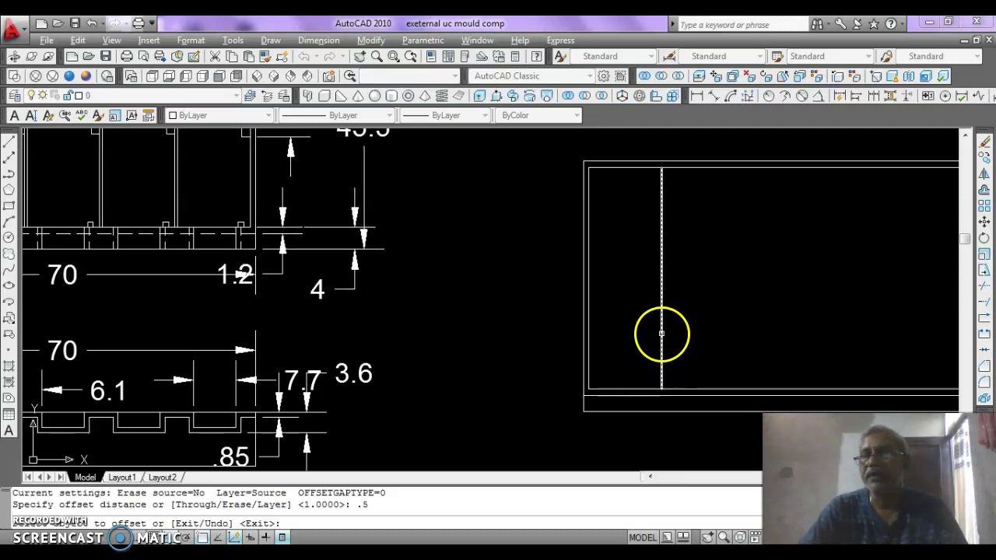
{"action": "left_click", "coordinate": [662, 334]}
{"action": "key", "text": "Escape"}
{"action": "mouse_move", "coordinate": [680, 338]}
{"action": "middle_mouse_down"}
{"action": "mouse_move", "coordinate": [789, 389]}
{"action": "mouse_move", "coordinate": [793, 408]}
{"action": "middle_mouse_up"}
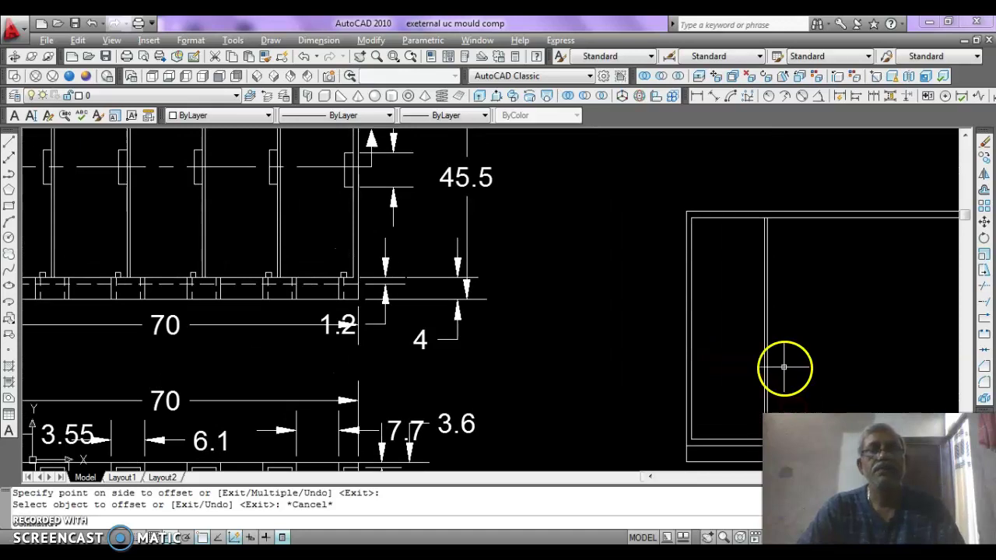
Step: Examine the reference views and measure the width of the small tab beside the second partition with a temporary linear dimension
{"action": "middle_click_drag", "start_coordinate": [753, 347], "coordinate": [802, 251]}
{"action": "mouse_move", "coordinate": [545, 338]}
{"action": "middle_mouse_down"}
{"action": "mouse_move", "coordinate": [563, 118]}
{"action": "mouse_move", "coordinate": [553, 347]}
{"action": "mouse_move", "coordinate": [571, 270]}
{"action": "mouse_move", "coordinate": [574, 138]}
{"action": "mouse_move", "coordinate": [567, 220]}
{"action": "mouse_move", "coordinate": [586, 166]}
{"action": "mouse_move", "coordinate": [583, 413]}
{"action": "mouse_move", "coordinate": [605, 331]}
{"action": "mouse_move", "coordinate": [598, 448]}
{"action": "middle_mouse_up"}
{"action": "mouse_move", "coordinate": [398, 331]}
{"action": "middle_mouse_down"}
{"action": "mouse_move", "coordinate": [433, 229]}
{"action": "mouse_move", "coordinate": [432, 105]}
{"action": "middle_mouse_up"}
{"action": "mouse_move", "coordinate": [423, 345]}
{"action": "middle_mouse_down"}
{"action": "mouse_move", "coordinate": [438, 171]}
{"action": "mouse_move", "coordinate": [438, 247]}
{"action": "mouse_move", "coordinate": [376, 443]}
{"action": "middle_mouse_up"}
{"action": "mouse_move", "coordinate": [363, 304]}
{"action": "middle_mouse_down"}
{"action": "mouse_move", "coordinate": [344, 456]}
{"action": "mouse_move", "coordinate": [400, 115]}
{"action": "middle_mouse_up"}
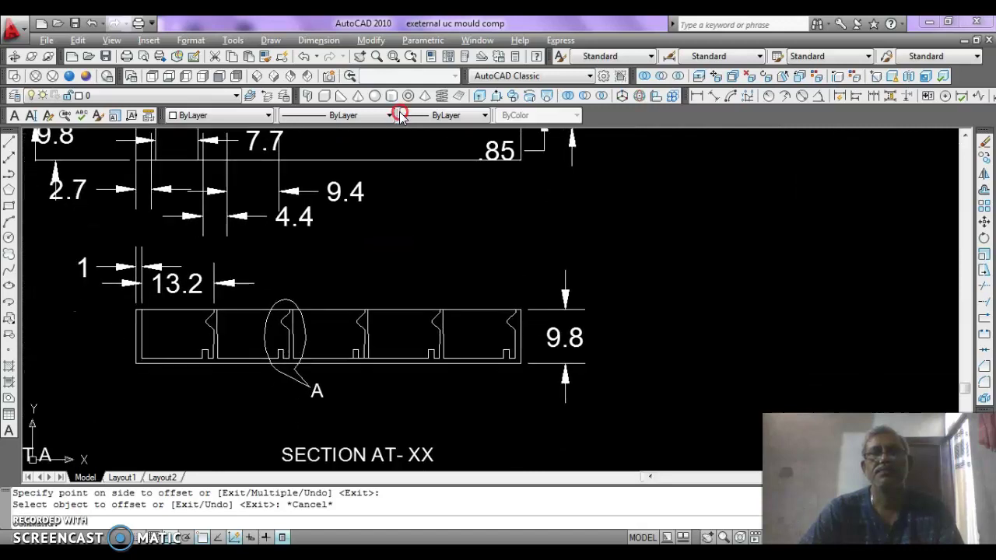
{"action": "middle_click_drag", "start_coordinate": [382, 184], "coordinate": [359, 489]}
{"action": "middle_click_drag", "start_coordinate": [350, 347], "coordinate": [353, 475]}
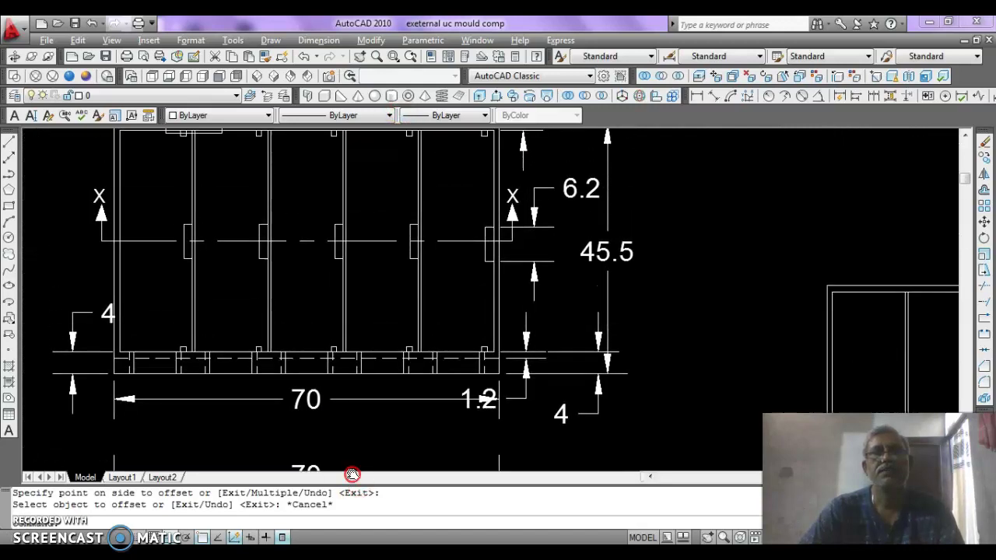
{"action": "left_click", "coordinate": [497, 154]}
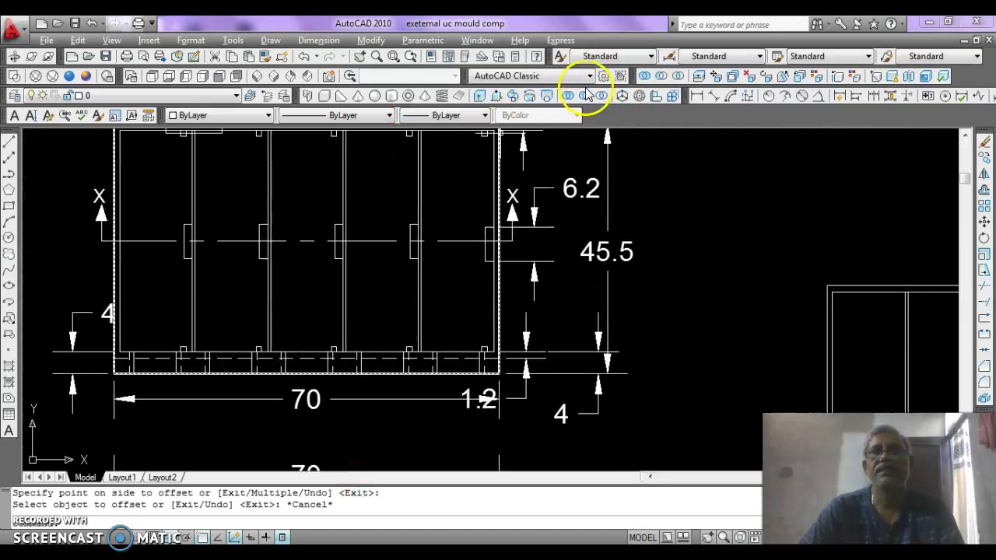
{"action": "left_click", "coordinate": [693, 94]}
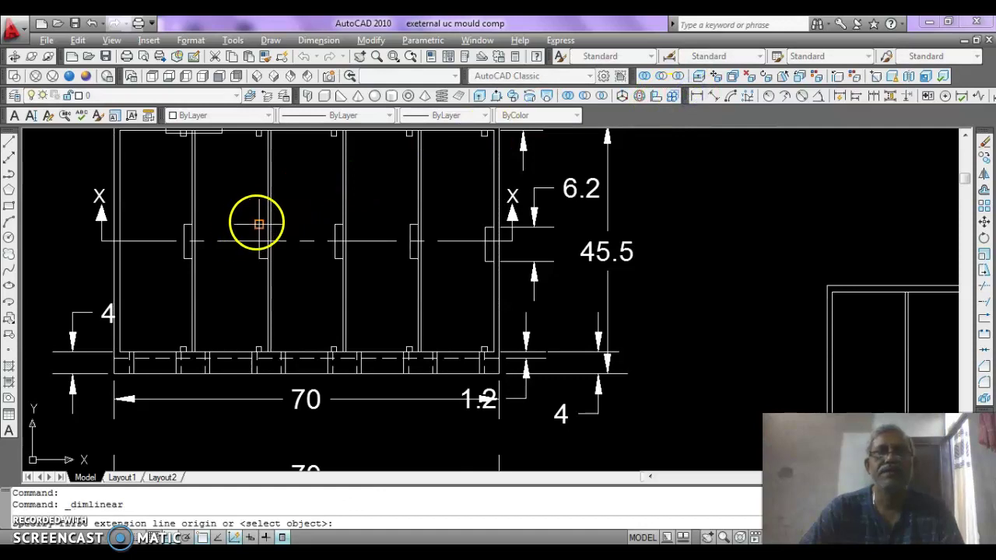
{"action": "left_click", "coordinate": [259, 224]}
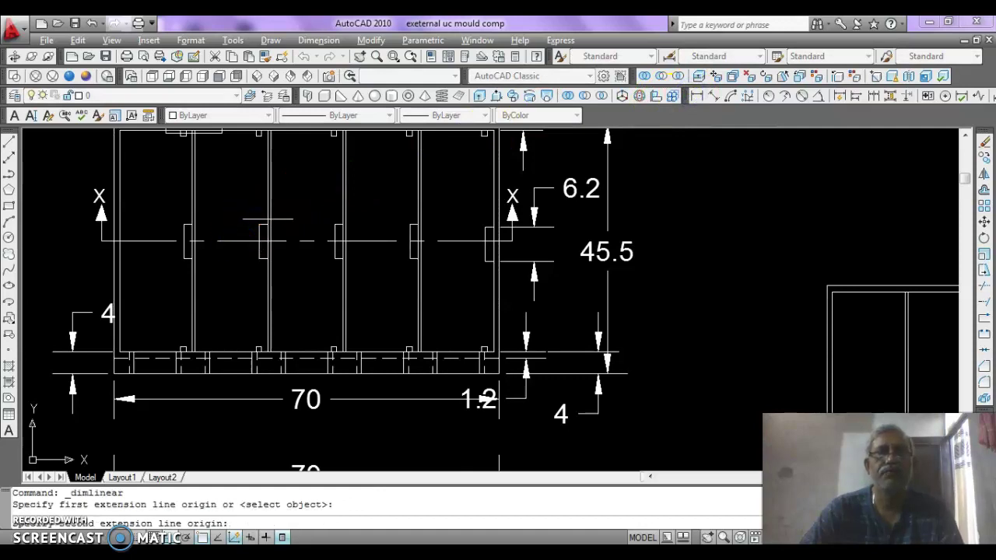
{"action": "left_click", "coordinate": [266, 187]}
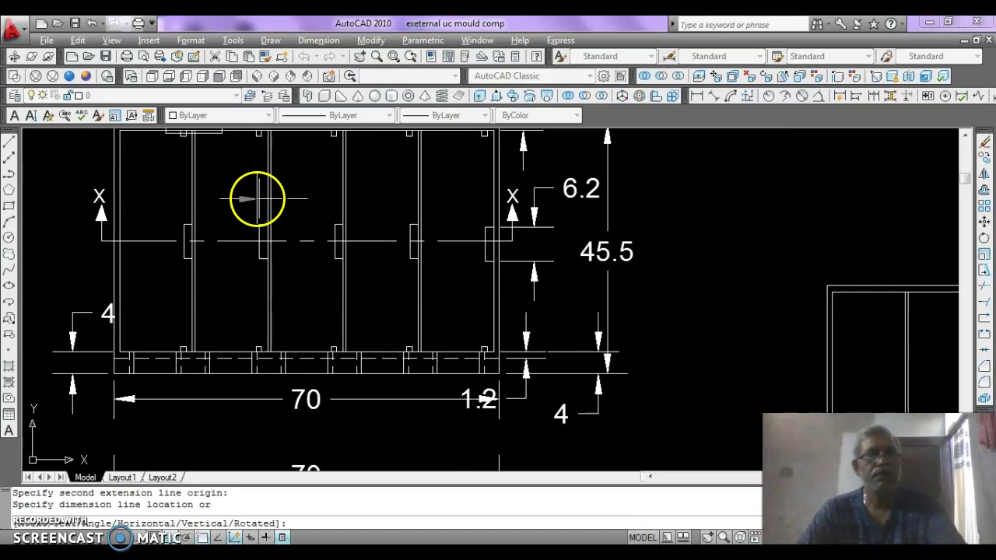
{"action": "key", "text": "Escape"}
Step: Draw the small tab on the partition's left edge with lines 1.5 left, 6.2 down and back to the partition
{"action": "mouse_move", "coordinate": [338, 231]}
{"action": "middle_mouse_down"}
{"action": "mouse_move", "coordinate": [160, 185]}
{"action": "mouse_move", "coordinate": [155, 162]}
{"action": "middle_mouse_up"}
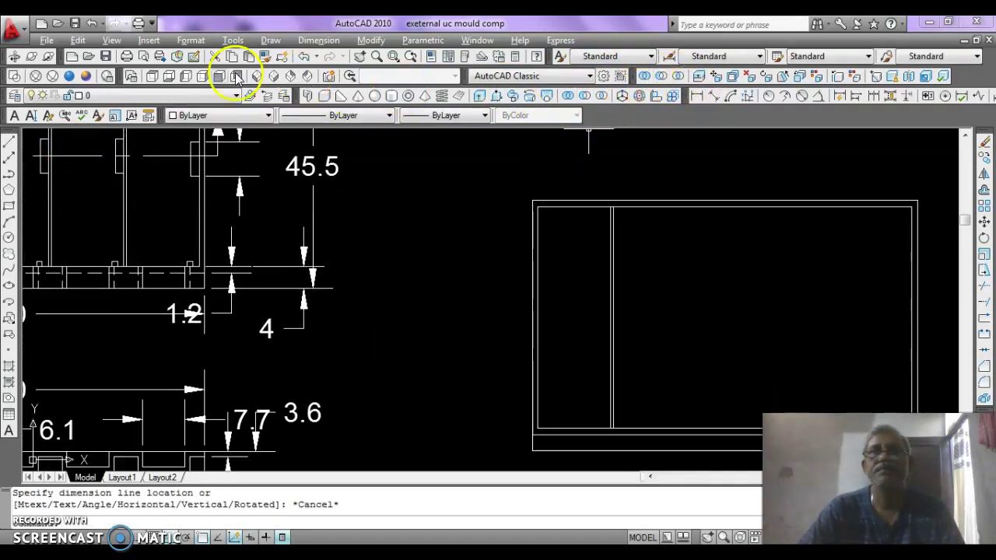
{"action": "left_click", "coordinate": [10, 143]}
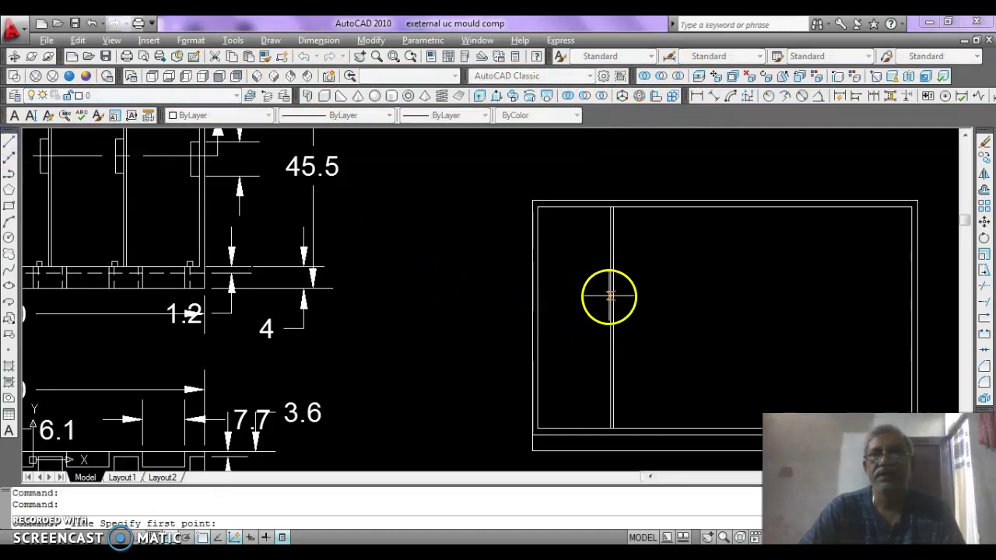
{"action": "left_click", "coordinate": [604, 299]}
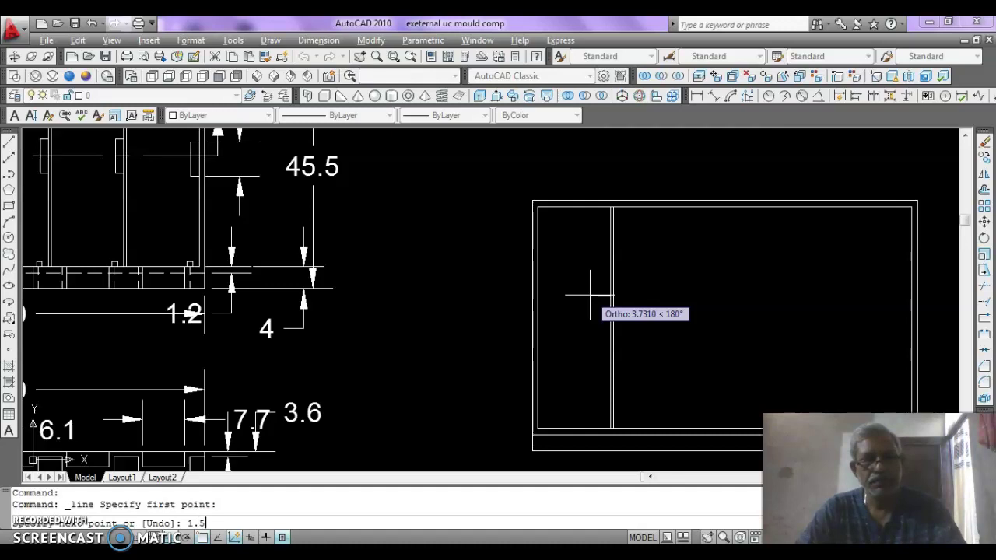
{"action": "key", "text": "Return"}
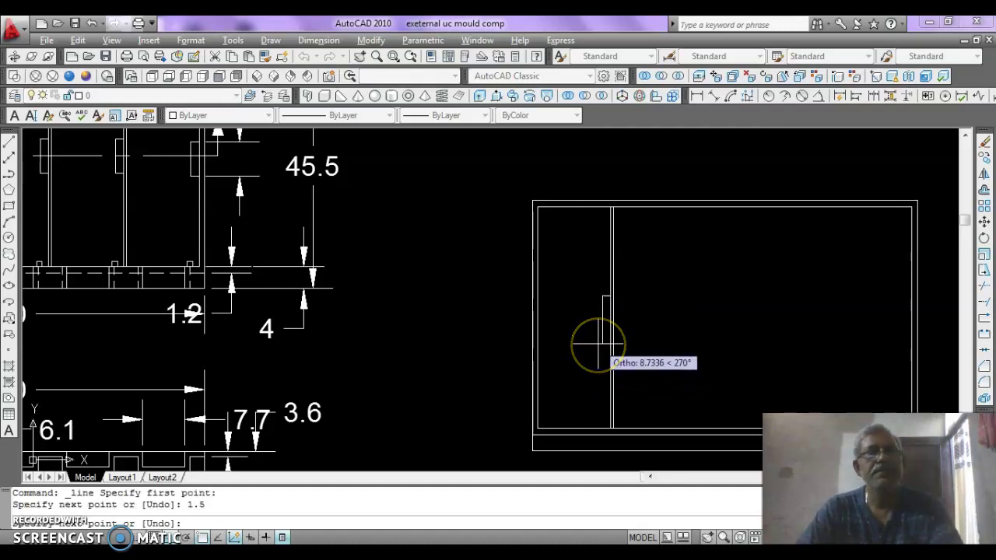
{"action": "mouse_move", "coordinate": [597, 343]}
{"action": "middle_mouse_down"}
{"action": "mouse_move", "coordinate": [615, 410]}
{"action": "mouse_move", "coordinate": [615, 376]}
{"action": "mouse_move", "coordinate": [610, 401]}
{"action": "middle_mouse_up"}
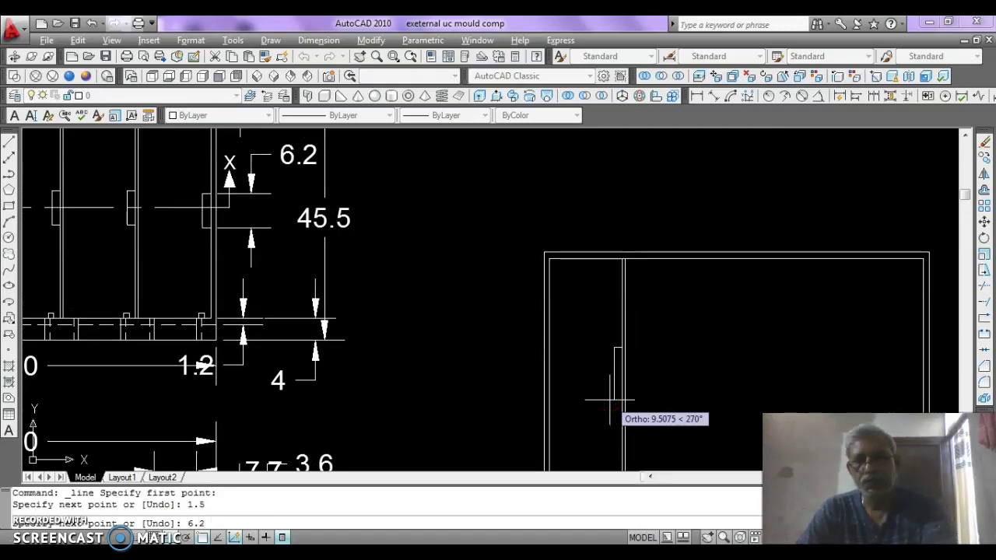
{"action": "mouse_move", "coordinate": [609, 401]}
{"action": "left_mouse_down"}
{"action": "mouse_move", "coordinate": [621, 397]}
{"action": "mouse_move", "coordinate": [611, 395]}
{"action": "mouse_move", "coordinate": [622, 382]}
{"action": "left_mouse_up"}
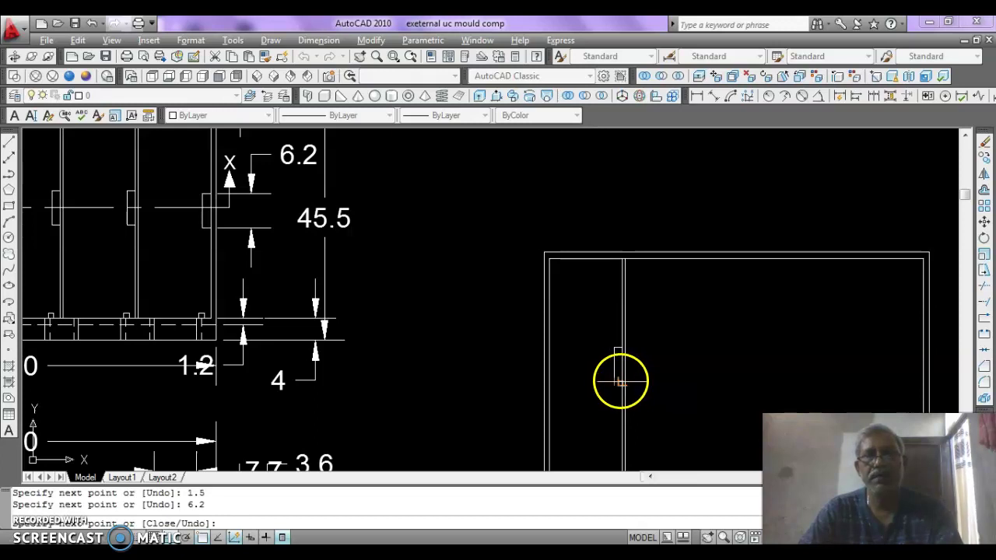
{"action": "left_click_drag", "start_coordinate": [620, 381], "coordinate": [662, 355]}
{"action": "key", "text": "Escape"}
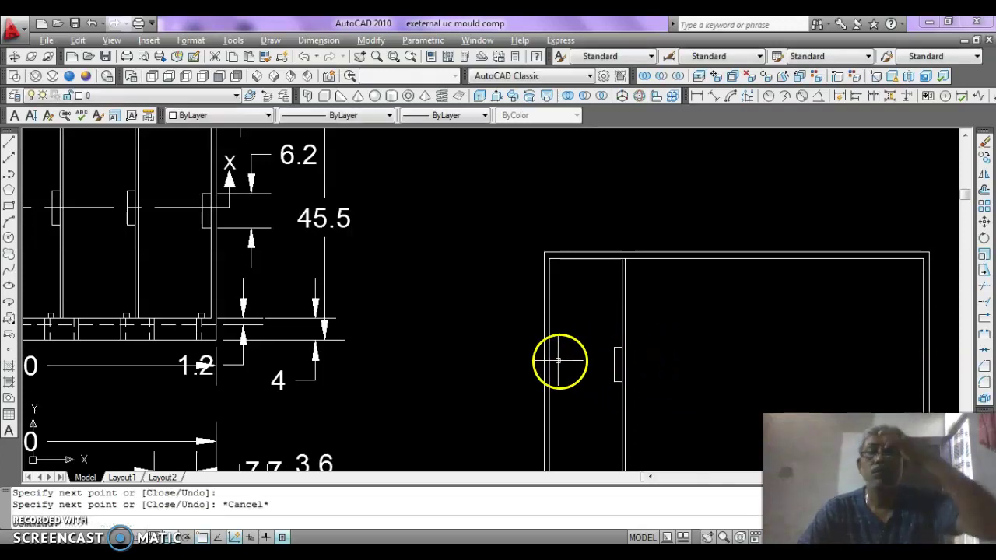
Step: Add a vertical linear dimension in the reference top view from the inner upper edge to the upper end of the second partition's tab
{"action": "mouse_move", "coordinate": [378, 322]}
{"action": "middle_mouse_down"}
{"action": "mouse_move", "coordinate": [480, 360]}
{"action": "mouse_move", "coordinate": [730, 355]}
{"action": "mouse_move", "coordinate": [712, 405]}
{"action": "mouse_move", "coordinate": [668, 407]}
{"action": "mouse_move", "coordinate": [656, 375]}
{"action": "mouse_move", "coordinate": [649, 413]}
{"action": "mouse_move", "coordinate": [723, 418]}
{"action": "middle_mouse_up"}
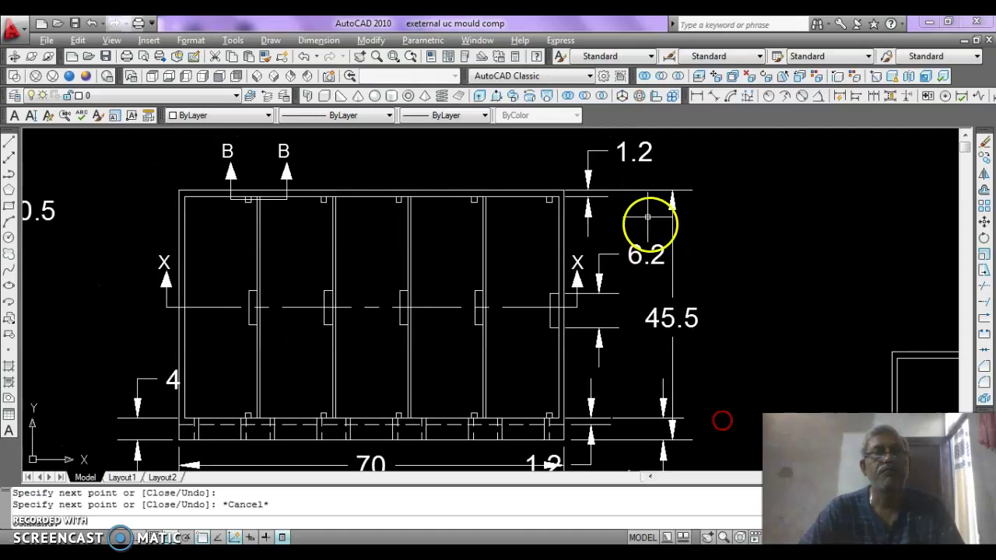
{"action": "left_click", "coordinate": [696, 95]}
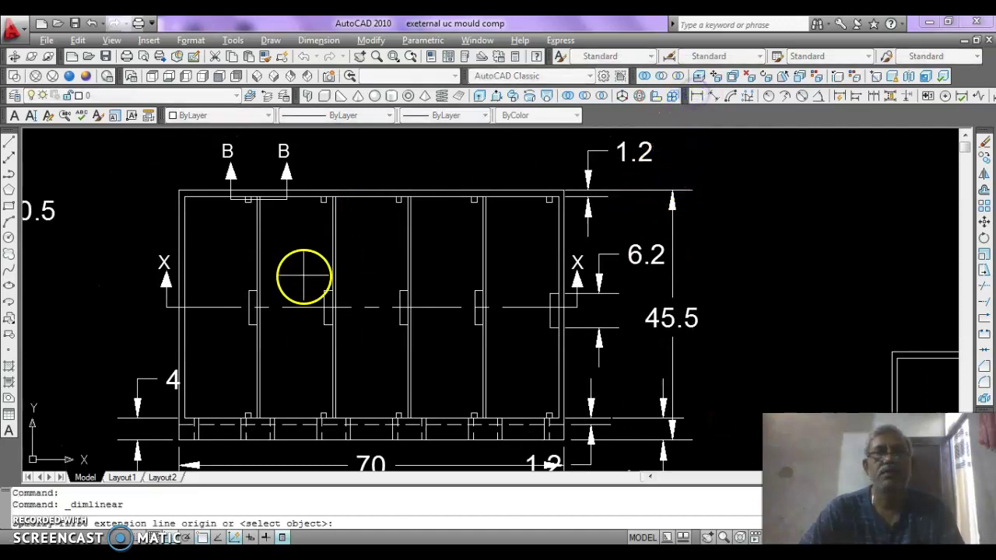
{"action": "left_click", "coordinate": [323, 291]}
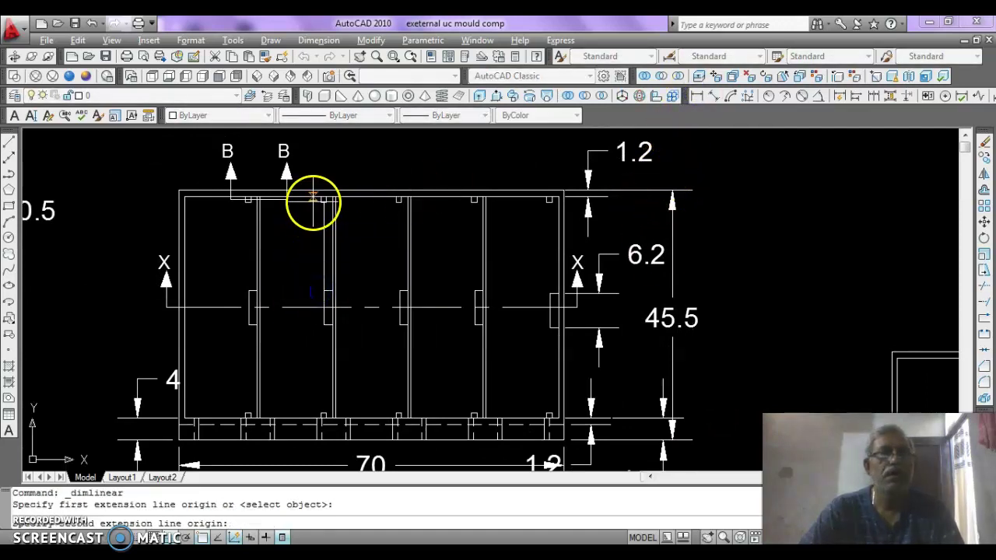
{"action": "left_click", "coordinate": [312, 195]}
{"action": "left_click", "coordinate": [307, 233]}
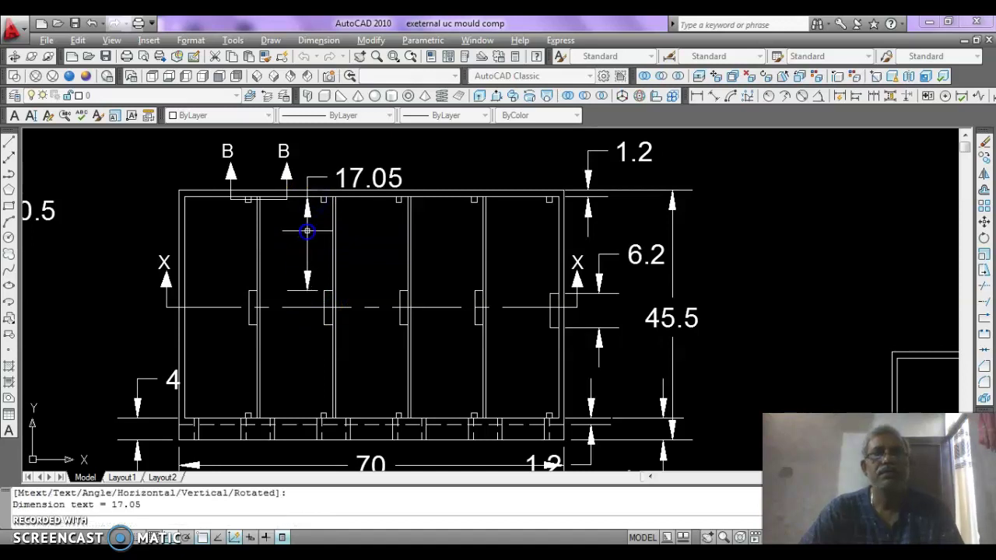
{"action": "left_click", "coordinate": [393, 306]}
Step: Draw a helper line 17.05 down from the new view's inner upper edge and continue it horizontally past the right outer wall
{"action": "middle_click", "coordinate": [394, 306]}
{"action": "middle_click", "coordinate": [394, 306]}
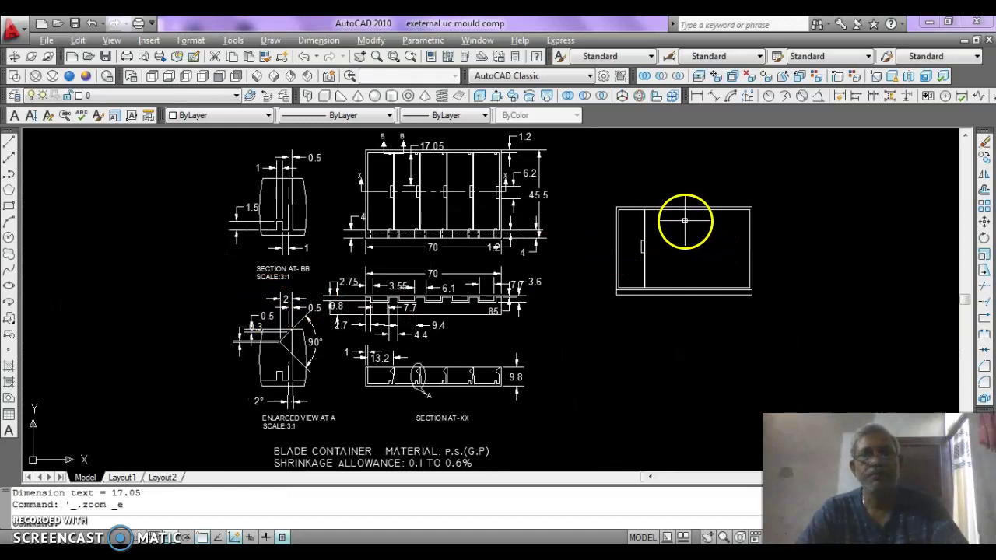
{"action": "key", "text": "Escape"}
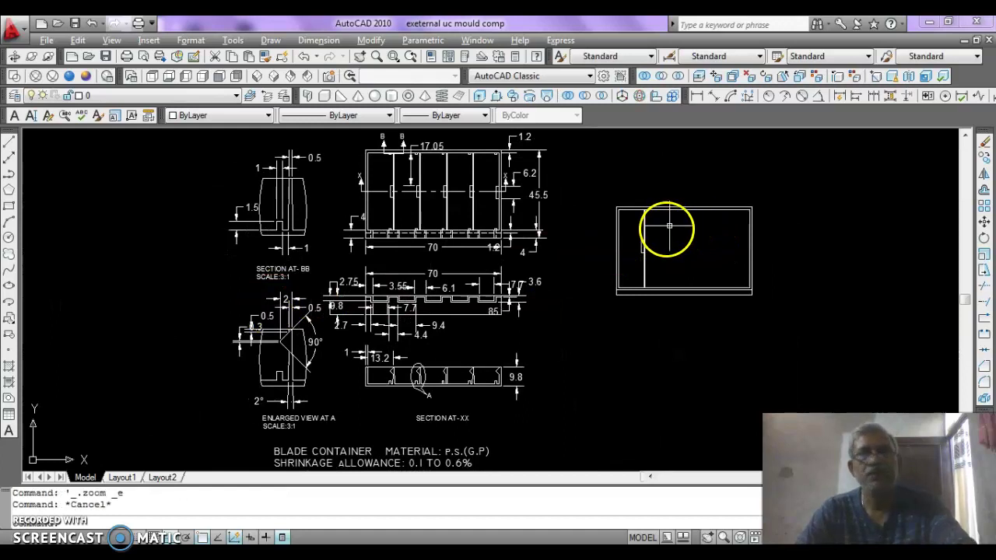
{"action": "left_click", "coordinate": [9, 143]}
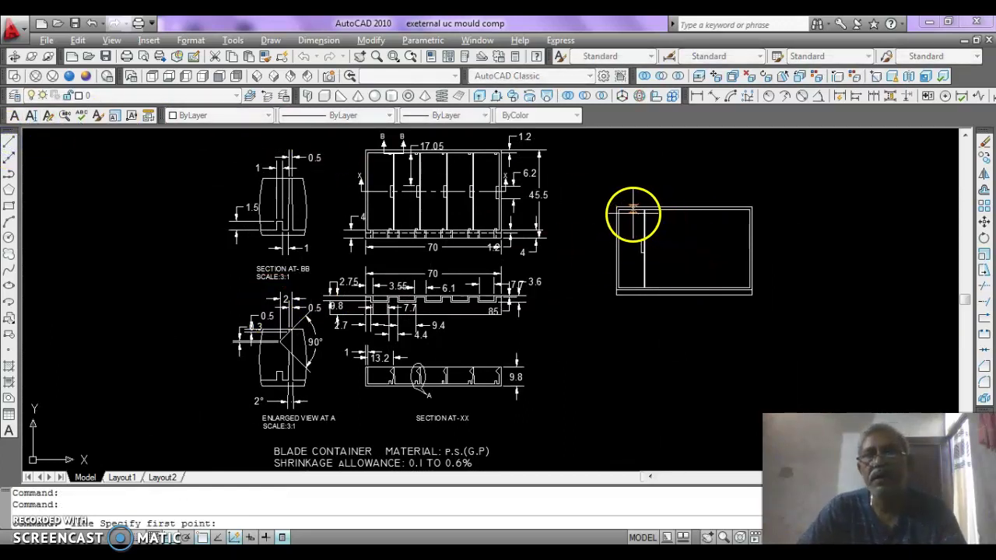
{"action": "left_click", "coordinate": [634, 215]}
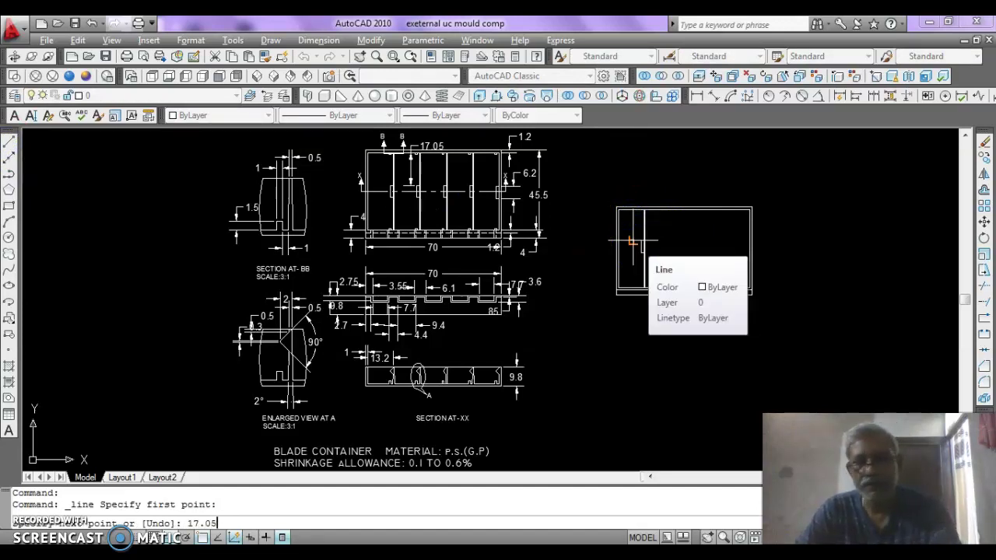
{"action": "type", "text": "17.05"}
{"action": "key", "text": "Return"}
{"action": "left_click", "coordinate": [780, 244]}
{"action": "key", "text": "Escape"}
{"action": "key", "text": "Escape"}
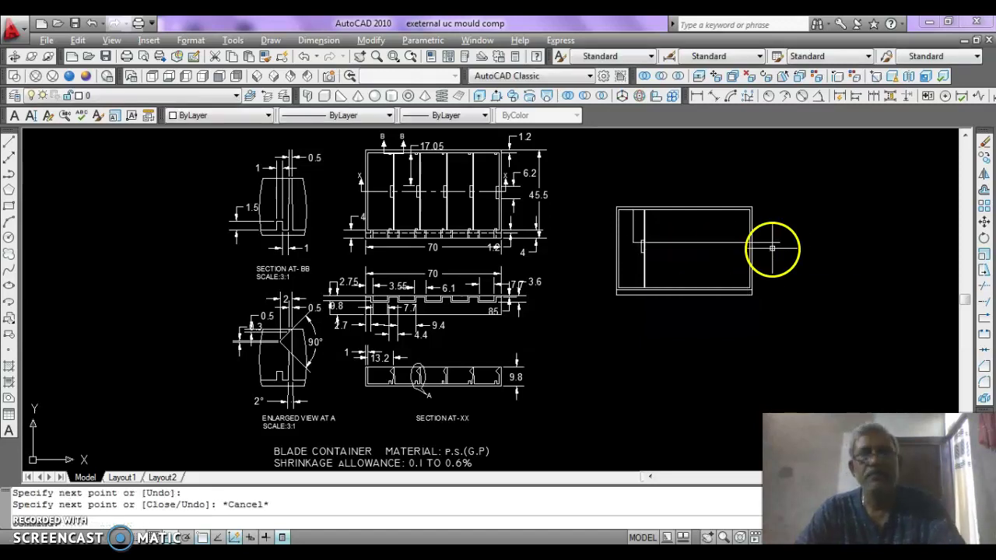
Step: Move the partition's three-line side tab so its upper edge lies on the horizontal helper line
{"action": "type", "text": "m"}
{"action": "key", "text": "Return"}
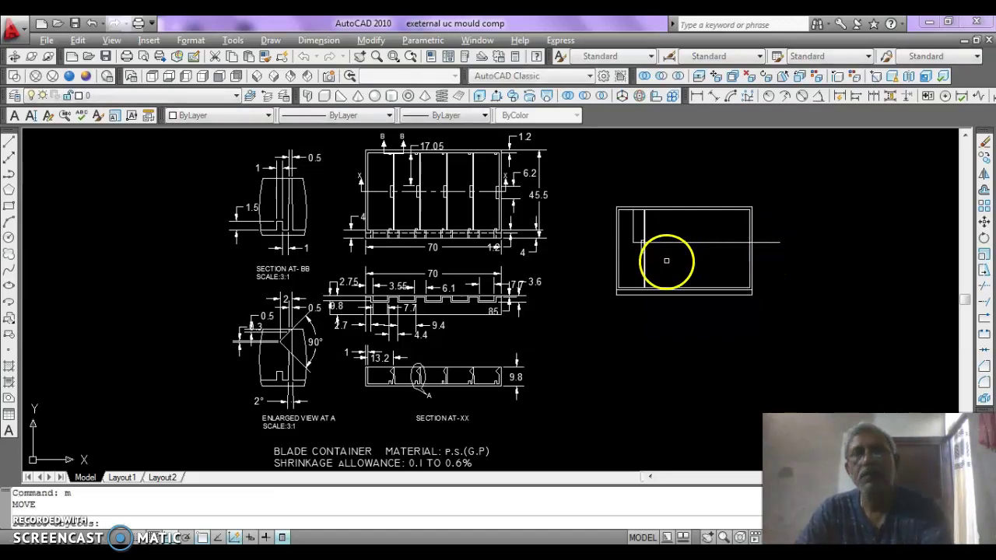
{"action": "left_click", "coordinate": [639, 262]}
{"action": "left_click", "coordinate": [657, 226]}
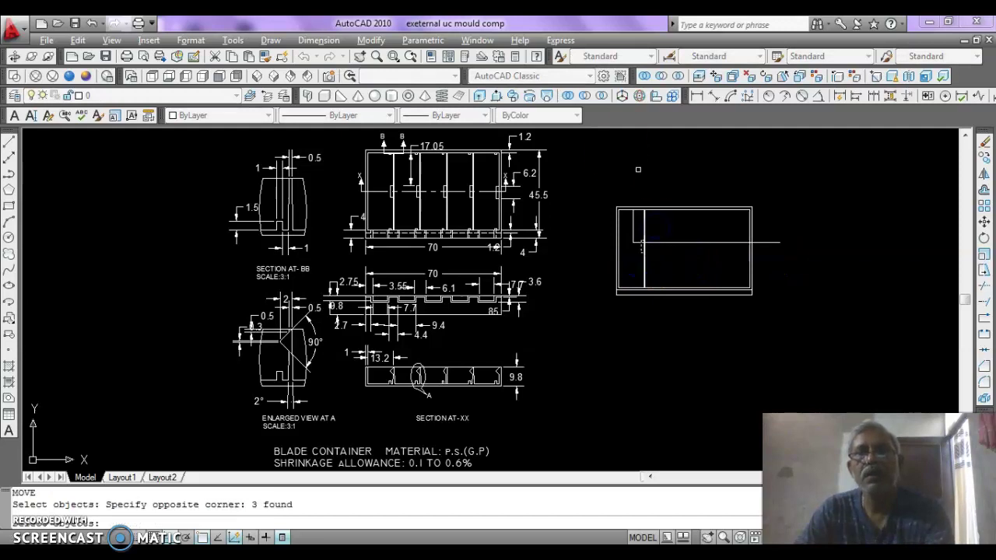
{"action": "key", "text": "Return"}
{"action": "left_click", "coordinate": [376, 56]}
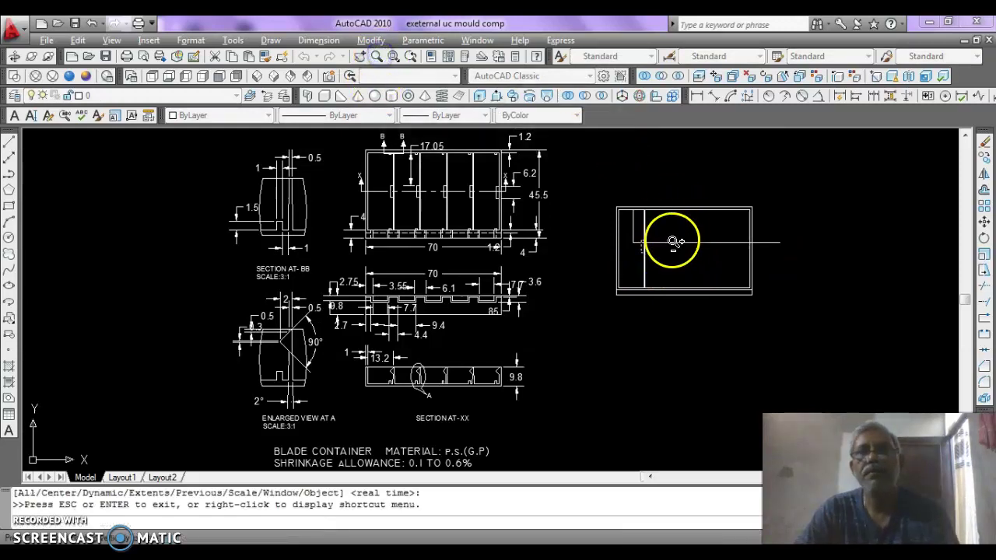
{"action": "left_click_drag", "start_coordinate": [667, 238], "coordinate": [707, 114]}
{"action": "middle_click_drag", "start_coordinate": [752, 249], "coordinate": [492, 355]}
{"action": "left_click_drag", "start_coordinate": [484, 358], "coordinate": [526, 185]}
{"action": "left_click_drag", "start_coordinate": [417, 366], "coordinate": [478, 210]}
{"action": "key", "text": "Escape"}
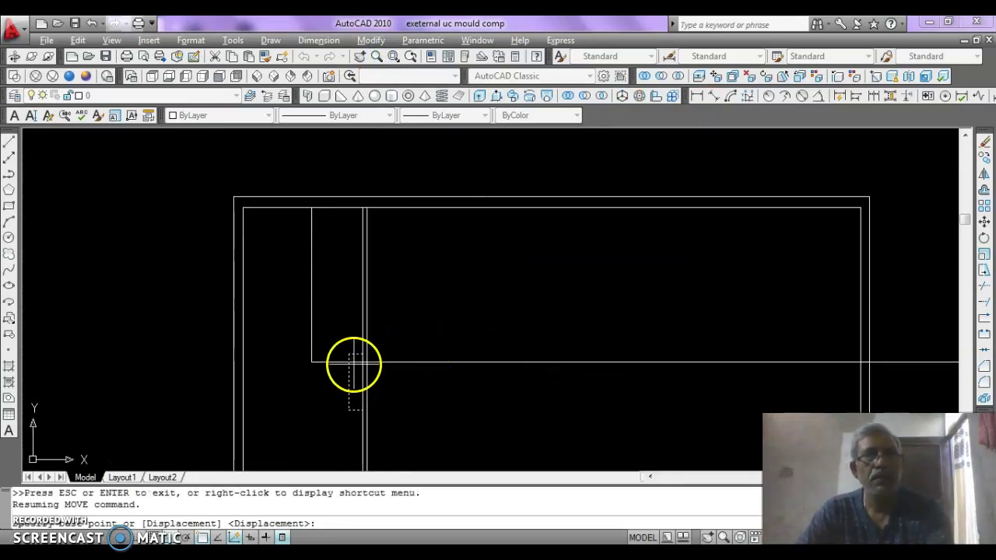
{"action": "left_click", "coordinate": [355, 354]}
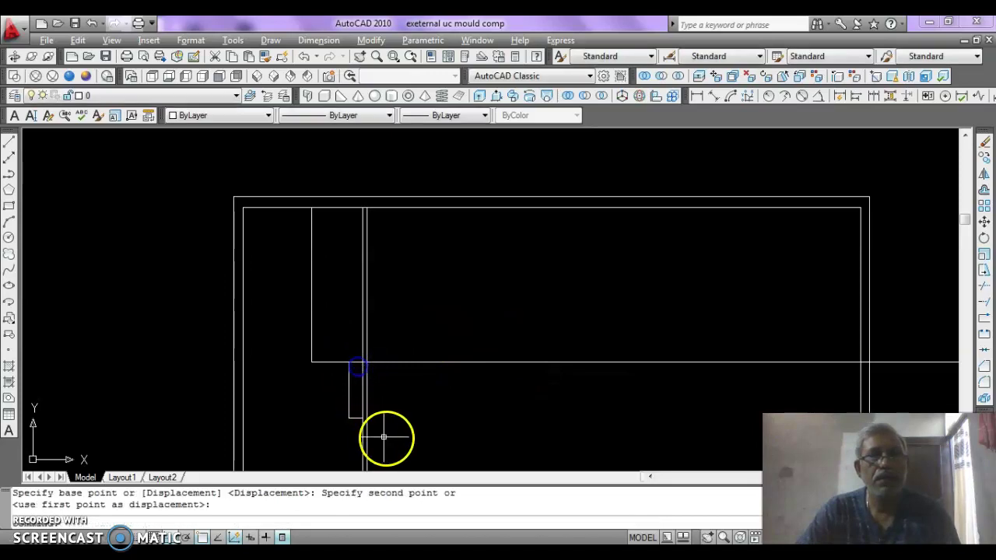
{"action": "key", "text": "Escape"}
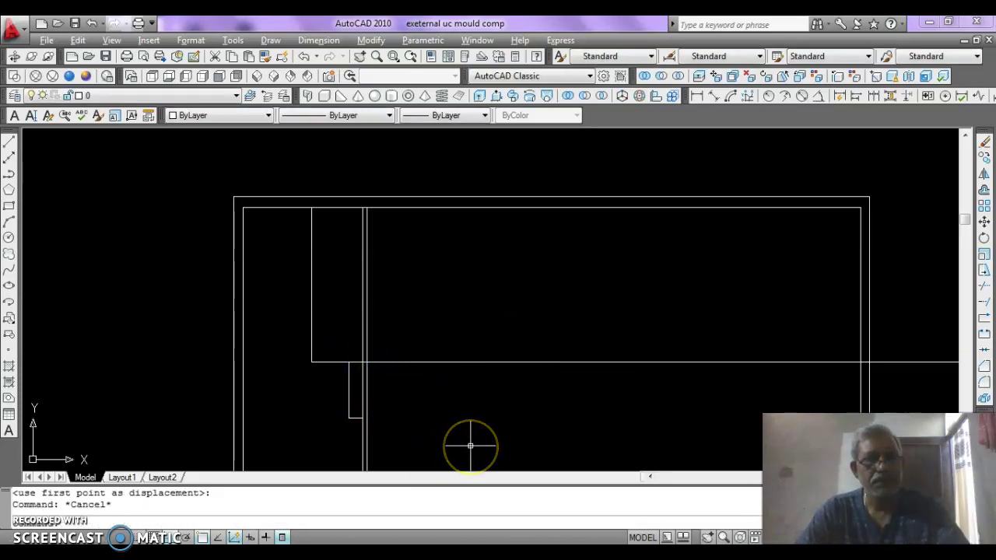
Step: Erase the vertical and horizontal helper lines used to position the side tab
{"action": "key", "text": "Return"}
{"action": "key", "text": "Return"}
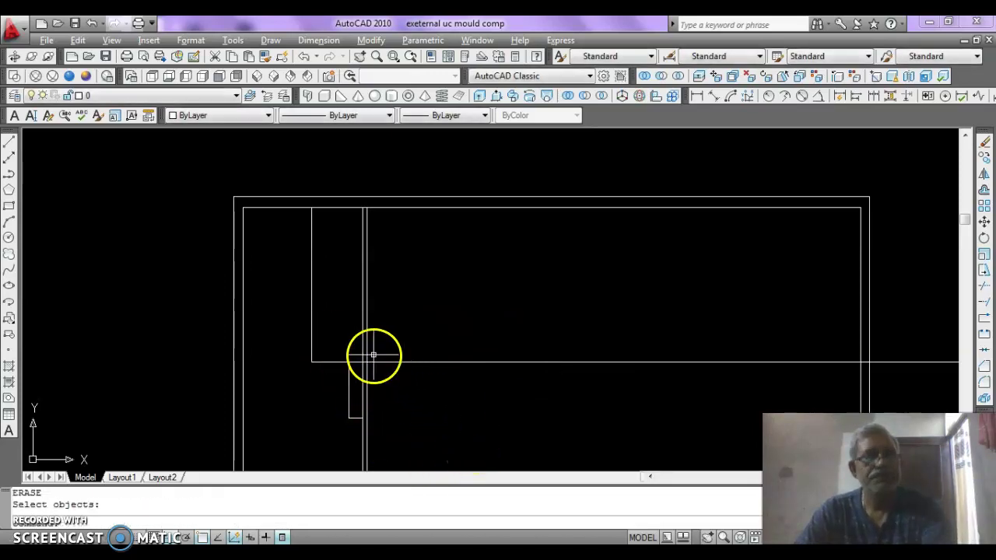
{"action": "key", "text": "Escape"}
{"action": "key", "text": "Return"}
{"action": "left_click", "coordinate": [325, 330]}
{"action": "left_click", "coordinate": [302, 371]}
{"action": "key", "text": "Return"}
Step: From the partition's upper left corner draw lines 1 left, 1 down, 1 left and back up to the inner upper edge
{"action": "mouse_move", "coordinate": [345, 372]}
{"action": "middle_mouse_down"}
{"action": "mouse_move", "coordinate": [365, 254]}
{"action": "mouse_move", "coordinate": [408, 220]}
{"action": "middle_mouse_up"}
{"action": "scroll", "coordinate": [440, 266], "scroll_direction": "down", "scroll_amount": 3}
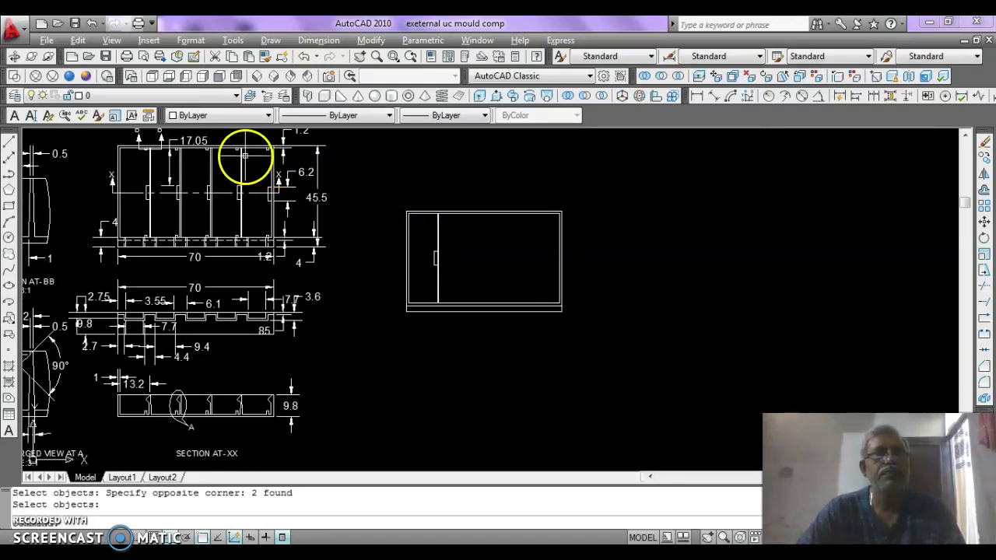
{"action": "scroll", "coordinate": [241, 149], "scroll_direction": "up", "scroll_amount": 5}
{"action": "mouse_move", "coordinate": [232, 168]}
{"action": "middle_mouse_down"}
{"action": "mouse_move", "coordinate": [222, 256]}
{"action": "mouse_move", "coordinate": [164, 245]}
{"action": "middle_mouse_up"}
{"action": "scroll", "coordinate": [241, 236], "scroll_direction": "down", "scroll_amount": 3}
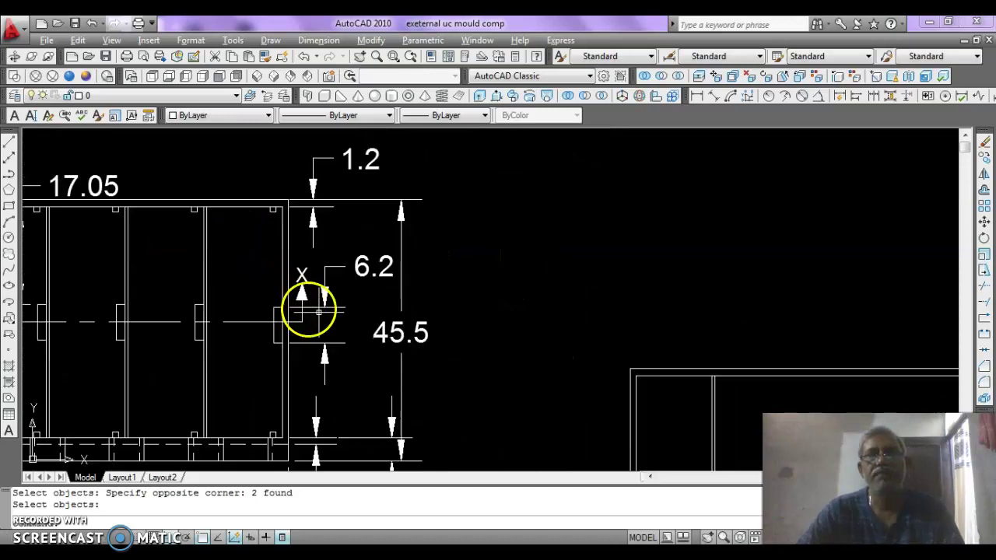
{"action": "middle_click_drag", "start_coordinate": [332, 313], "coordinate": [293, 257]}
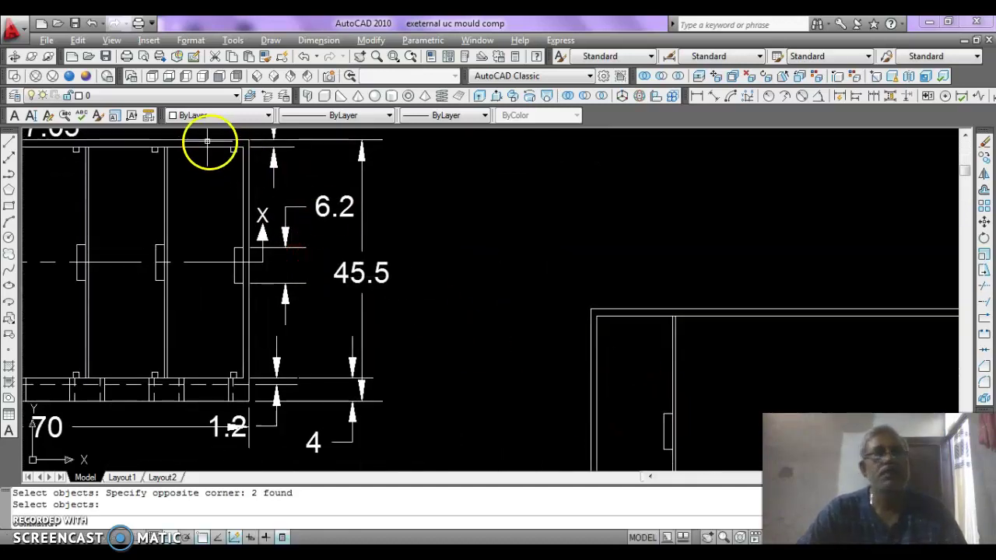
{"action": "left_click", "coordinate": [9, 142]}
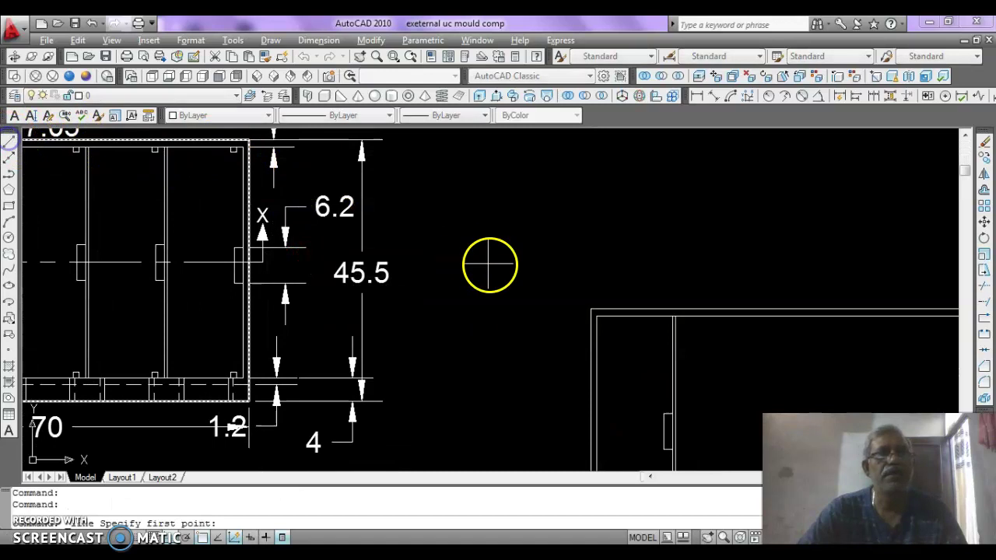
{"action": "left_click", "coordinate": [671, 318]}
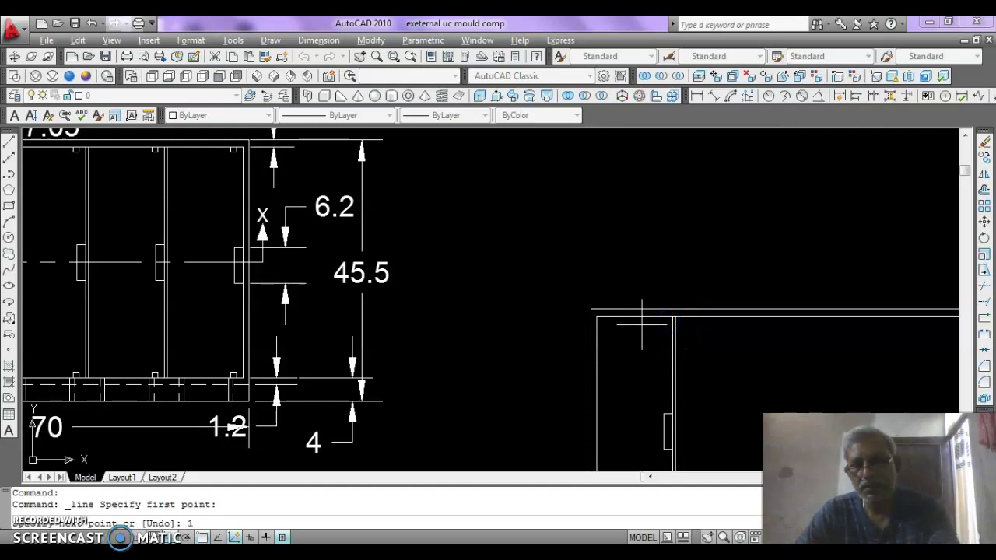
{"action": "key", "text": "Return"}
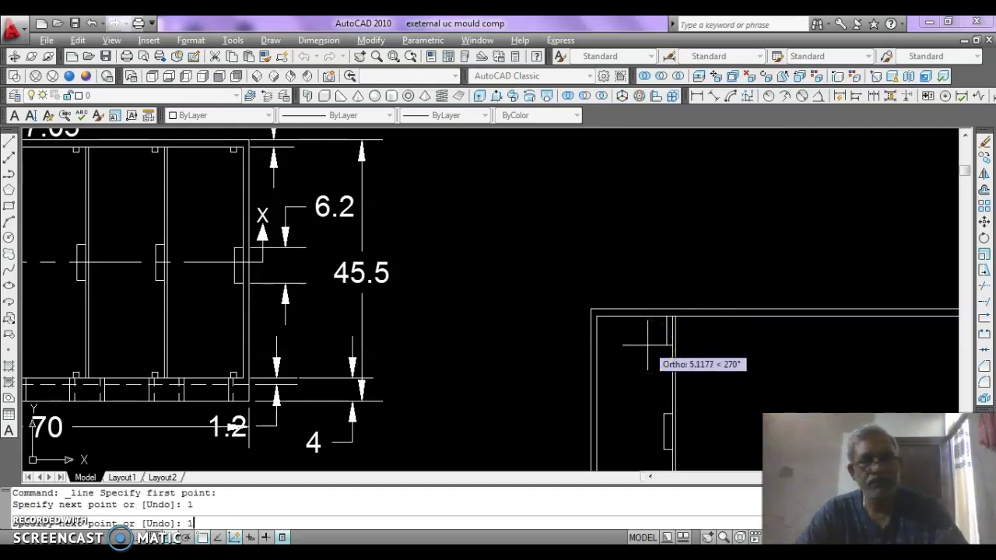
{"action": "key", "text": "Return"}
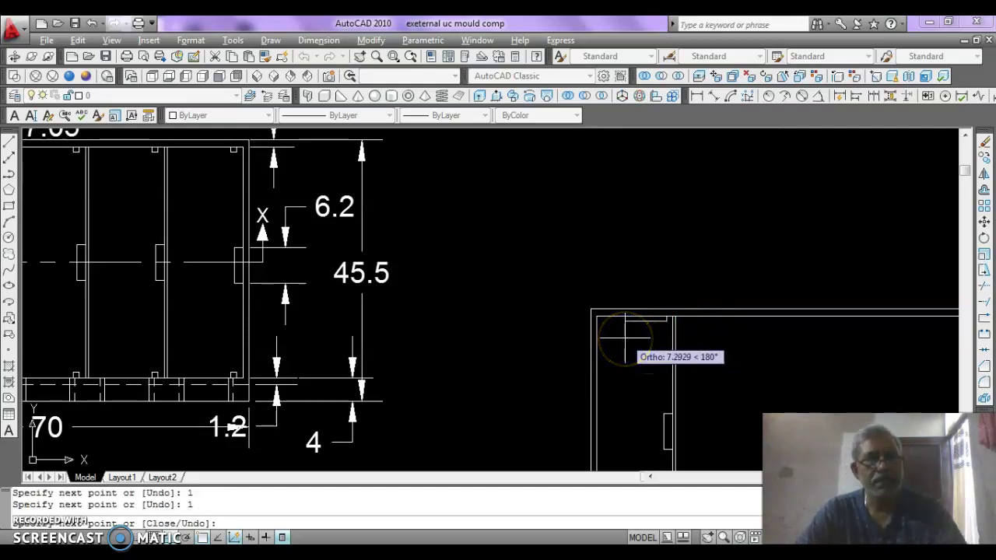
{"action": "key", "text": "Return"}
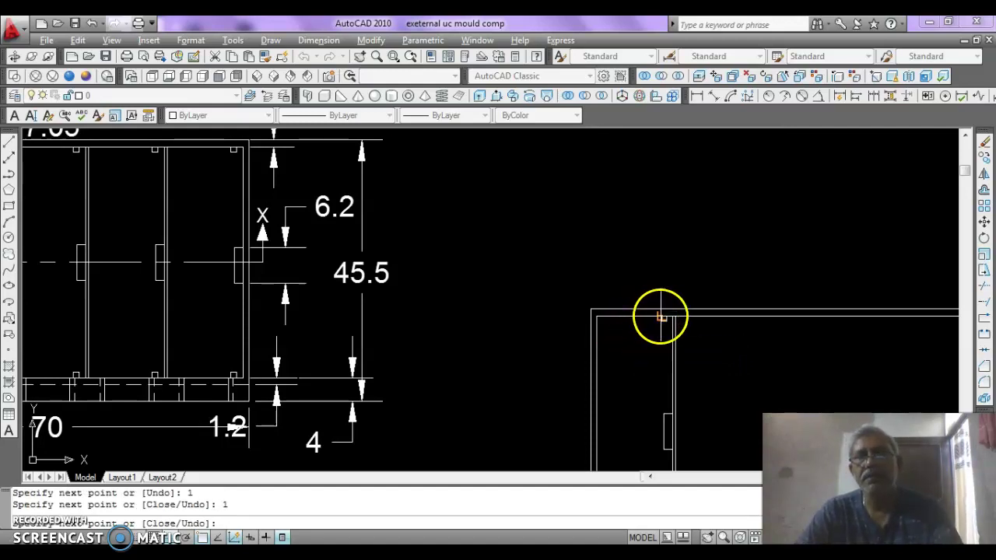
{"action": "key", "text": "Escape"}
Step: Erase the short line on the inner upper edge between the small square tab and the partition
{"action": "scroll", "coordinate": [669, 317], "scroll_direction": "up", "scroll_amount": 4}
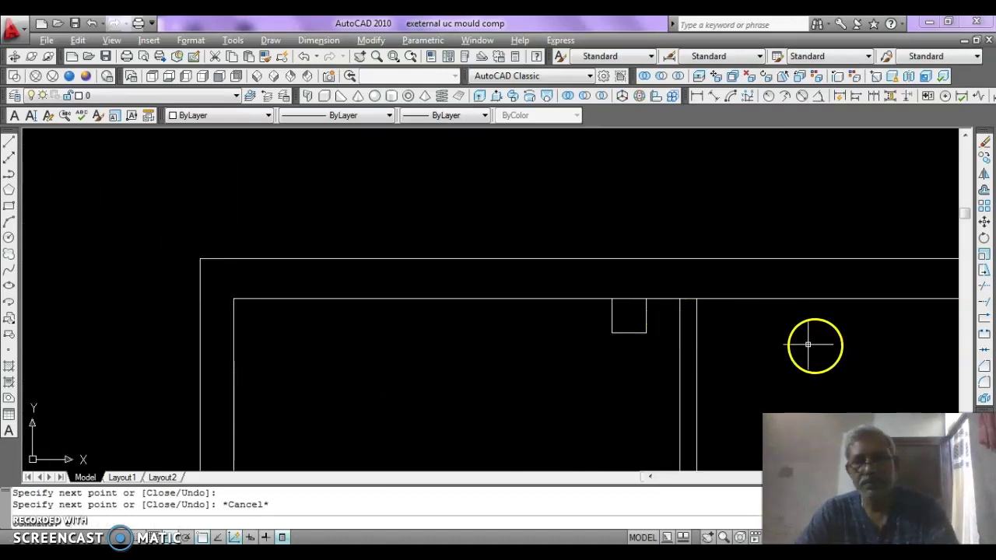
{"action": "type", "text": "e"}
{"action": "key", "text": "Return"}
{"action": "left_click", "coordinate": [649, 315]}
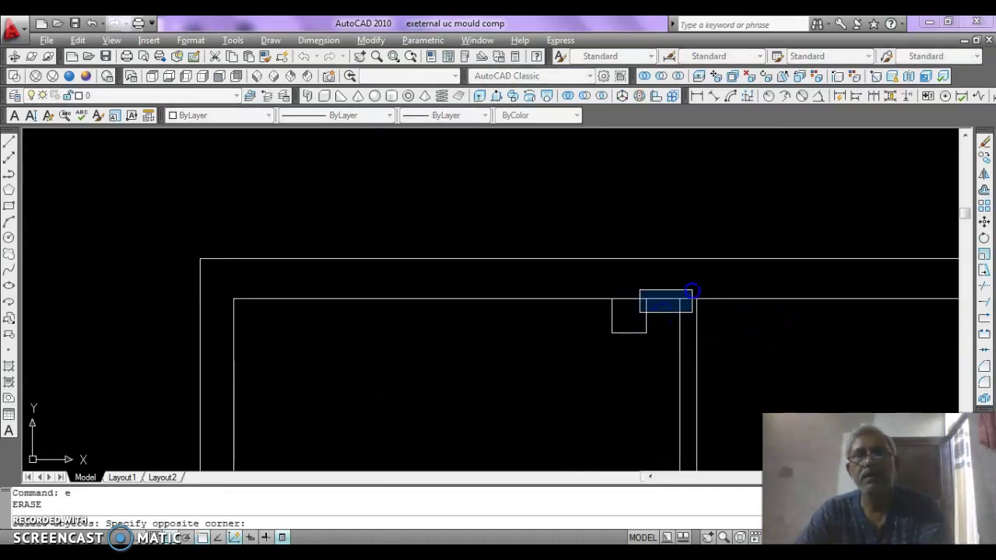
{"action": "left_click", "coordinate": [692, 291]}
Step: Mirror the small square tab about a horizontal line through the partition's midpoint onto the lower inner edge, keeping the original
{"action": "middle_click_drag", "start_coordinate": [628, 340], "coordinate": [592, 142]}
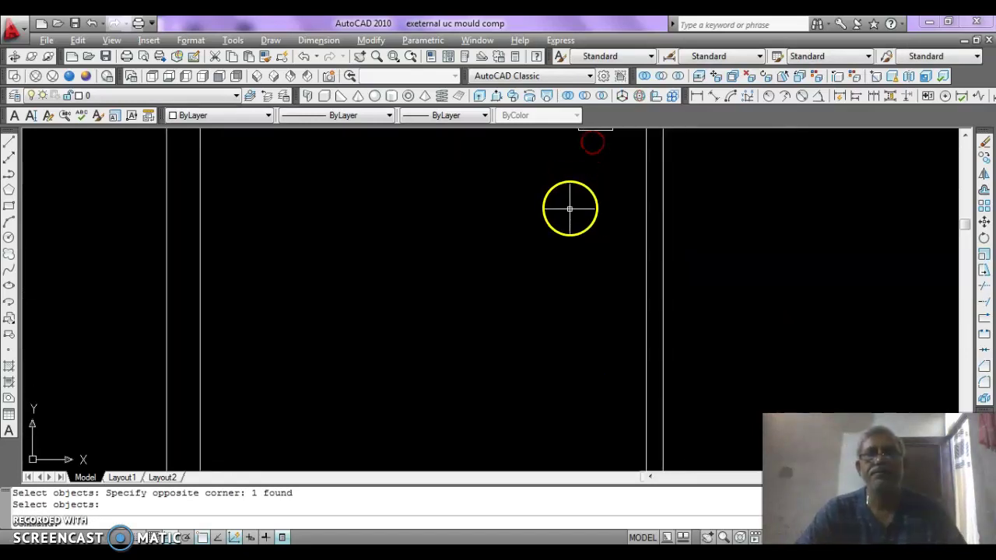
{"action": "left_click", "coordinate": [376, 57]}
{"action": "mouse_move", "coordinate": [582, 218]}
{"action": "left_mouse_down"}
{"action": "mouse_move", "coordinate": [602, 300]}
{"action": "mouse_move", "coordinate": [553, 305]}
{"action": "mouse_move", "coordinate": [577, 387]}
{"action": "left_mouse_up"}
{"action": "left_click_drag", "start_coordinate": [587, 316], "coordinate": [604, 378]}
{"action": "mouse_move", "coordinate": [586, 372]}
{"action": "middle_mouse_down"}
{"action": "mouse_move", "coordinate": [642, 307]}
{"action": "mouse_move", "coordinate": [649, 328]}
{"action": "middle_mouse_up"}
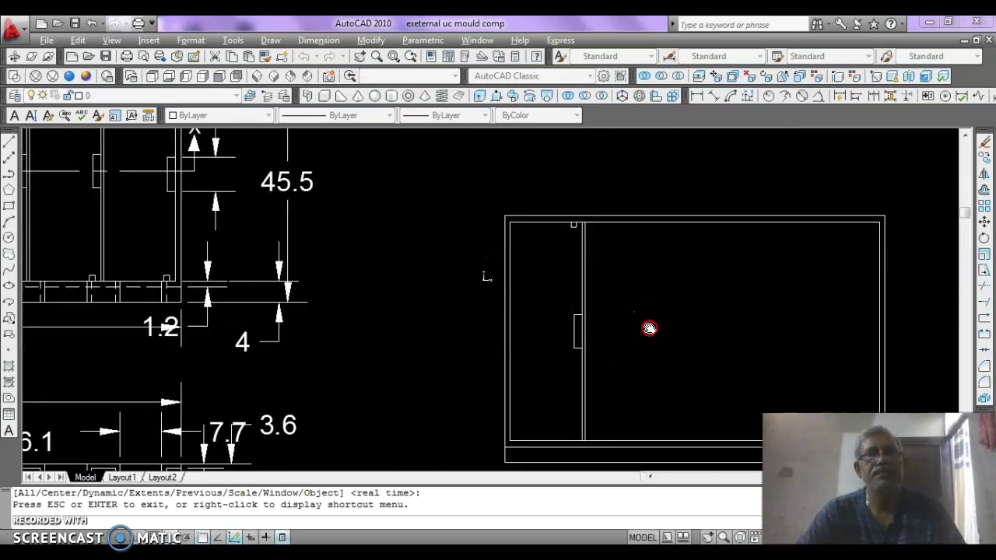
{"action": "left_click_drag", "start_coordinate": [665, 313], "coordinate": [667, 322]}
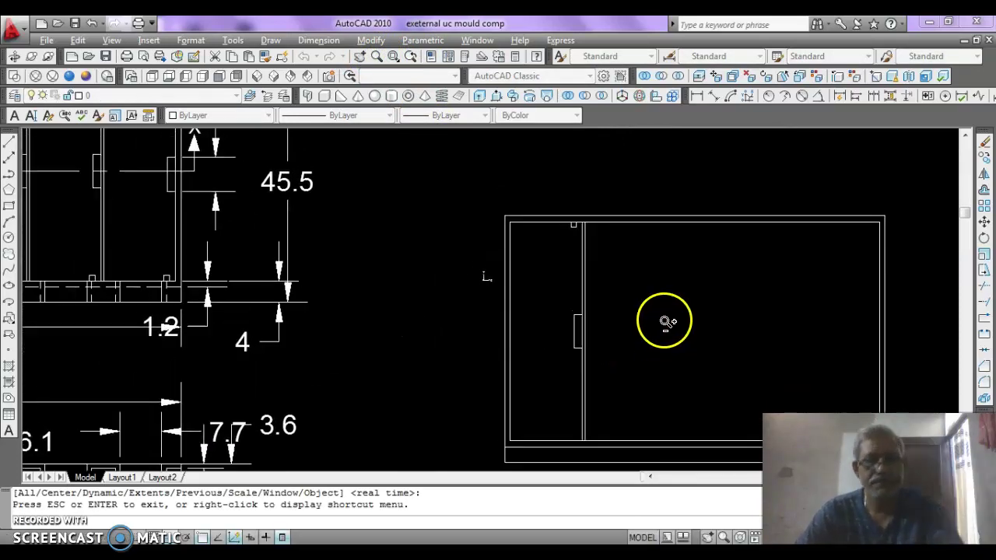
{"action": "key", "text": "Escape"}
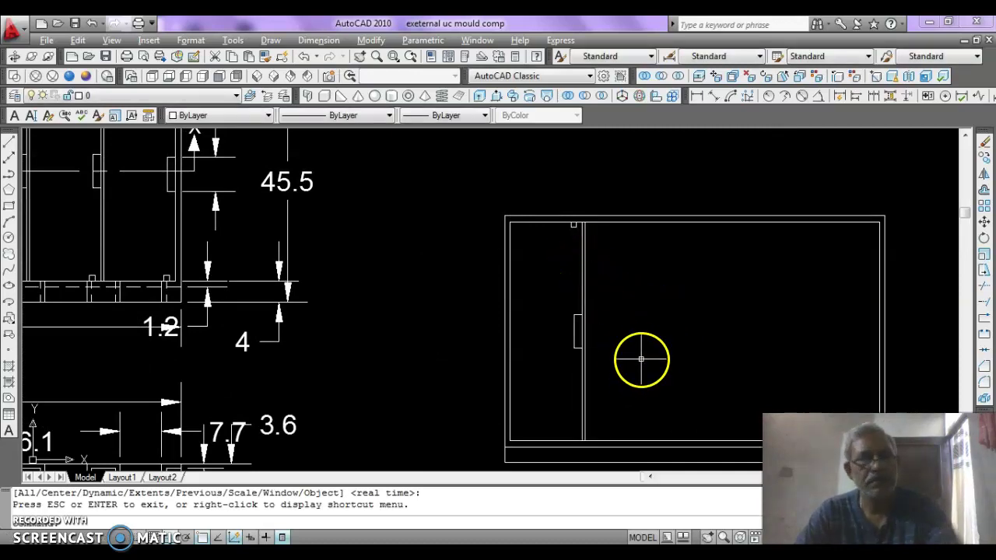
{"action": "type", "text": "`mi"}
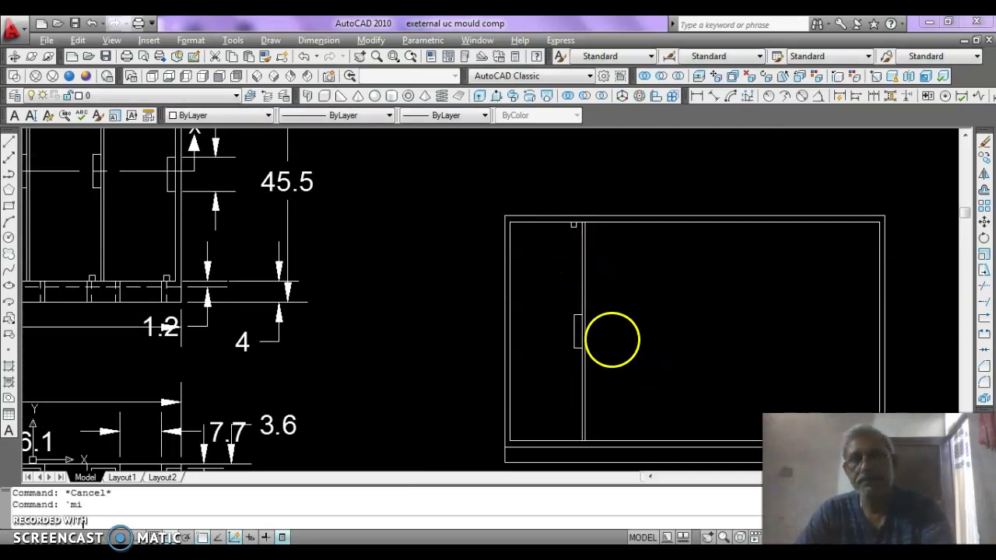
{"action": "key", "text": "Return"}
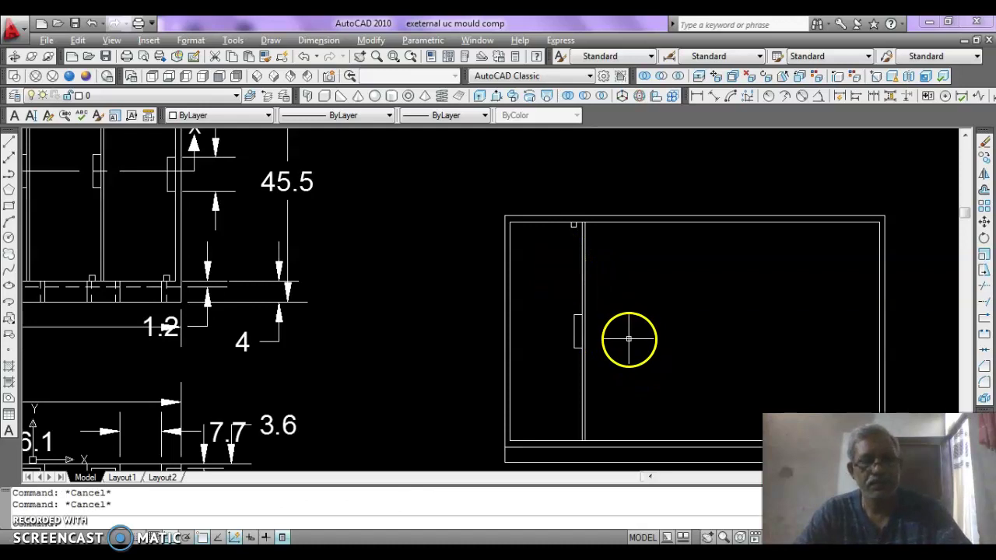
{"action": "type", "text": "mi"}
{"action": "key", "text": "Return"}
{"action": "left_click", "coordinate": [555, 257]}
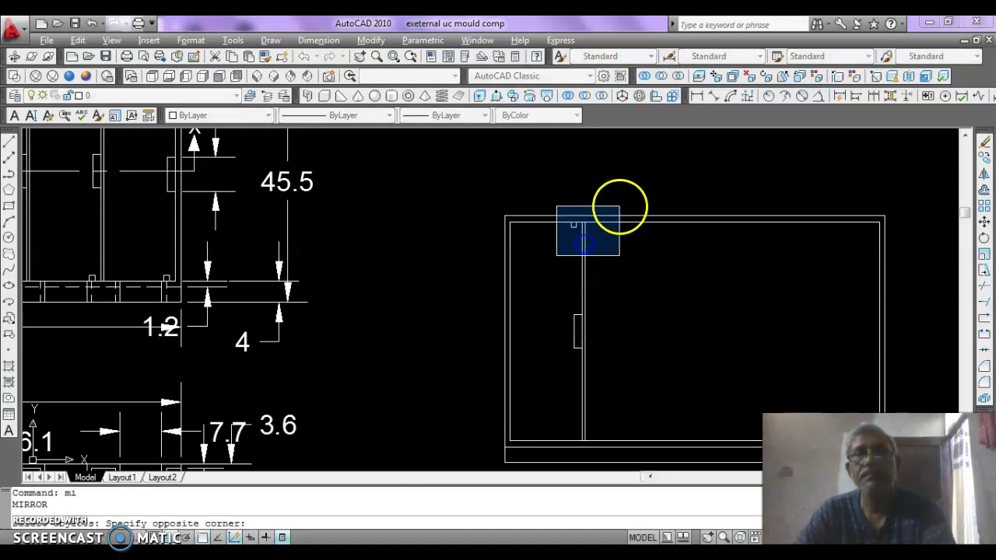
{"action": "left_click", "coordinate": [618, 207]}
{"action": "key", "text": "Return"}
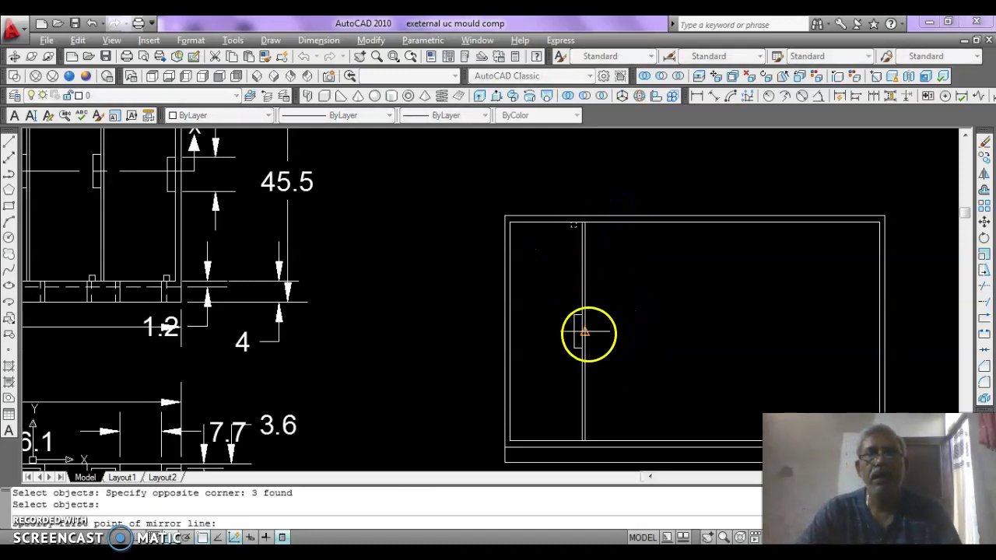
{"action": "left_click", "coordinate": [584, 333]}
{"action": "left_click", "coordinate": [666, 336]}
{"action": "key", "text": "Return"}
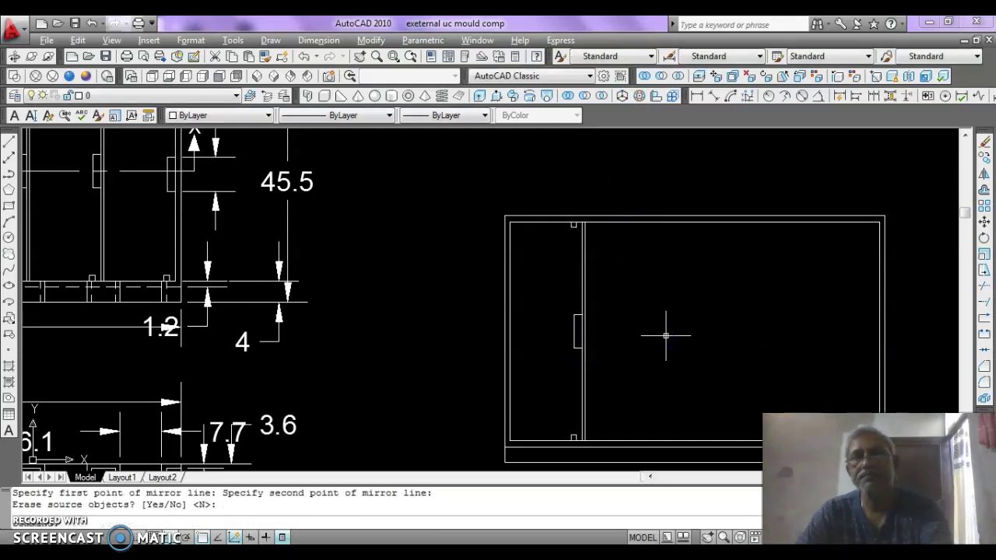
{"action": "key", "text": "Escape"}
{"action": "left_click", "coordinate": [663, 328]}
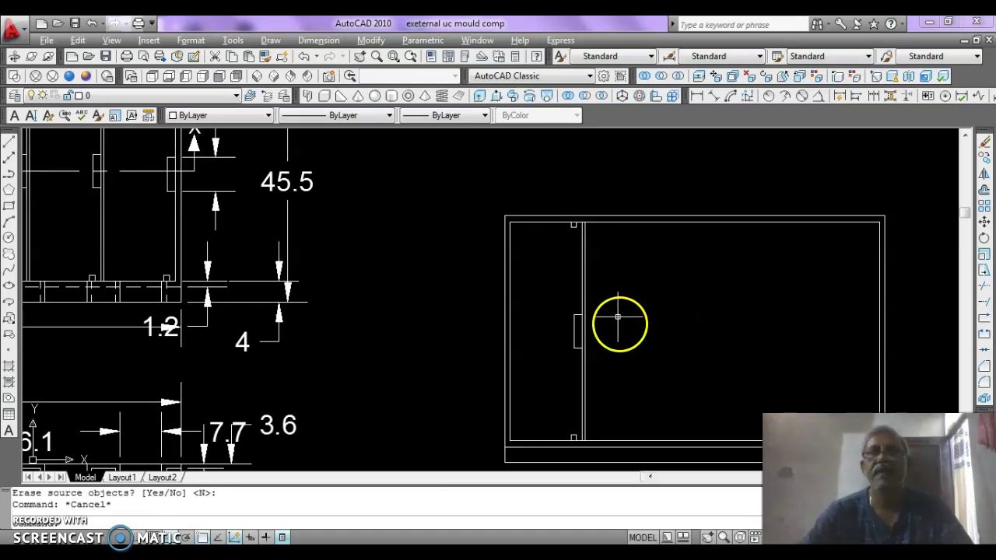
Step: Measure the distance from the left inner wall to the first partition's right edge in the reference top view with a temporary linear dimension
{"action": "mouse_move", "coordinate": [597, 316]}
{"action": "middle_mouse_down"}
{"action": "mouse_move", "coordinate": [740, 392]}
{"action": "mouse_move", "coordinate": [824, 371]}
{"action": "mouse_move", "coordinate": [894, 416]}
{"action": "middle_mouse_up"}
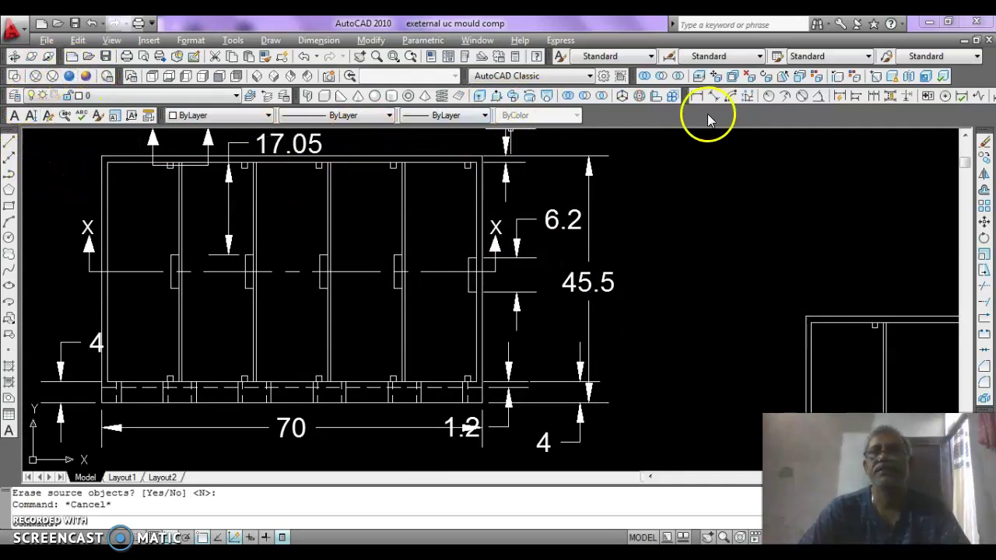
{"action": "left_click", "coordinate": [698, 97]}
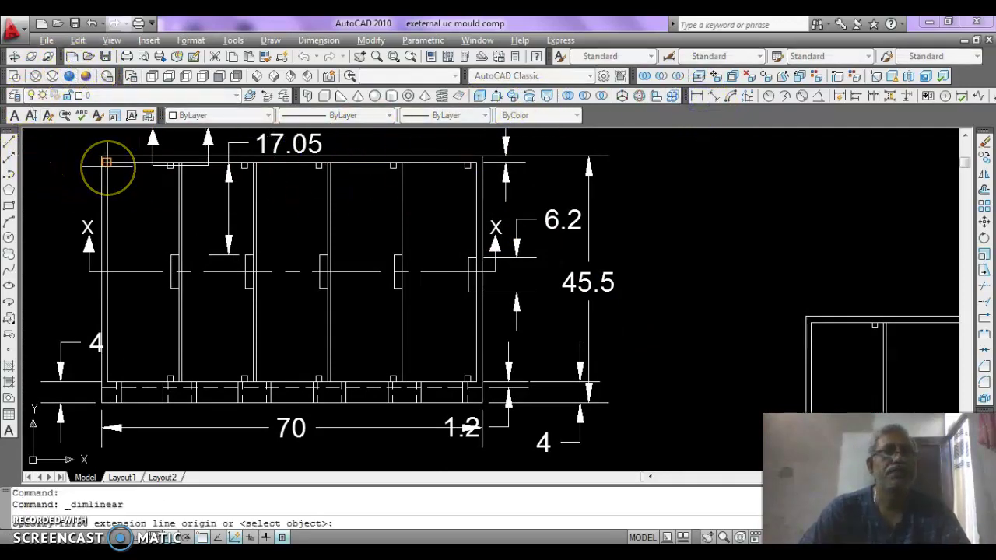
{"action": "left_click", "coordinate": [106, 162]}
{"action": "left_click", "coordinate": [181, 162]}
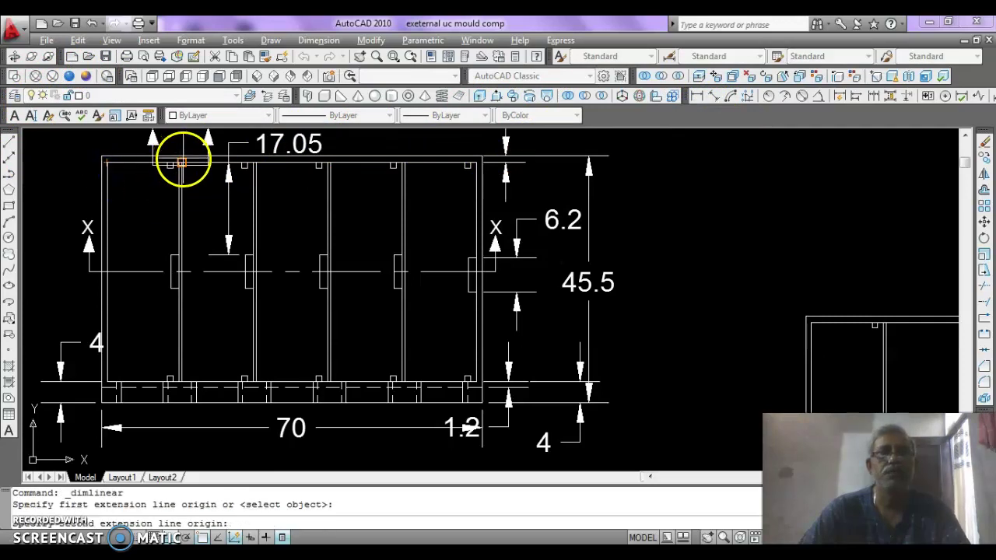
{"action": "key", "text": "Escape"}
Step: Array the first partition with its tabs across the redrawn top view in 1 row and 4 columns, spaced by the wall-to-partition distance measured in the reference
{"action": "middle_click_drag", "start_coordinate": [113, 231], "coordinate": [0, 182]}
{"action": "mouse_move", "coordinate": [343, 238]}
{"action": "middle_mouse_down"}
{"action": "mouse_move", "coordinate": [284, 98]}
{"action": "mouse_move", "coordinate": [250, 152]}
{"action": "middle_mouse_up"}
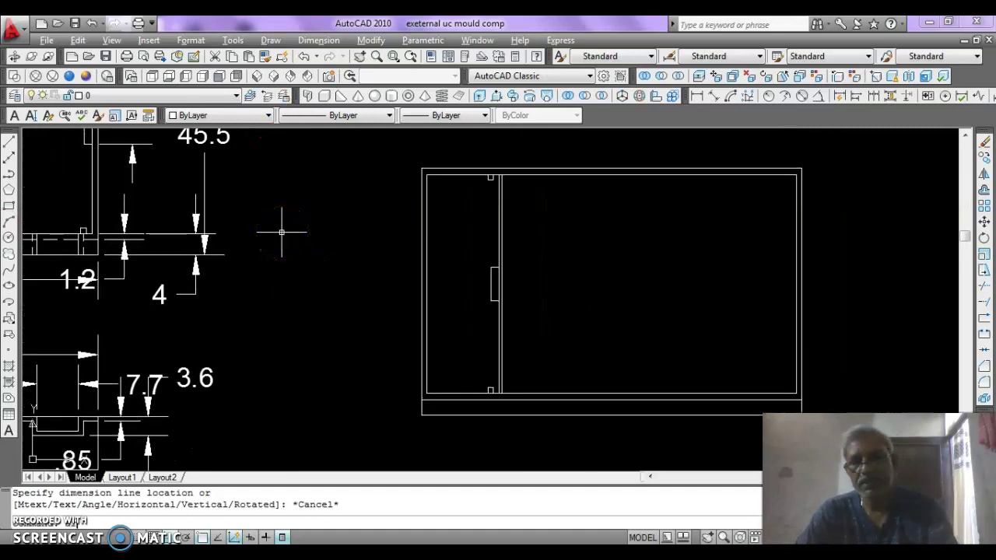
{"action": "type", "text": "ar"}
{"action": "key", "text": "Return"}
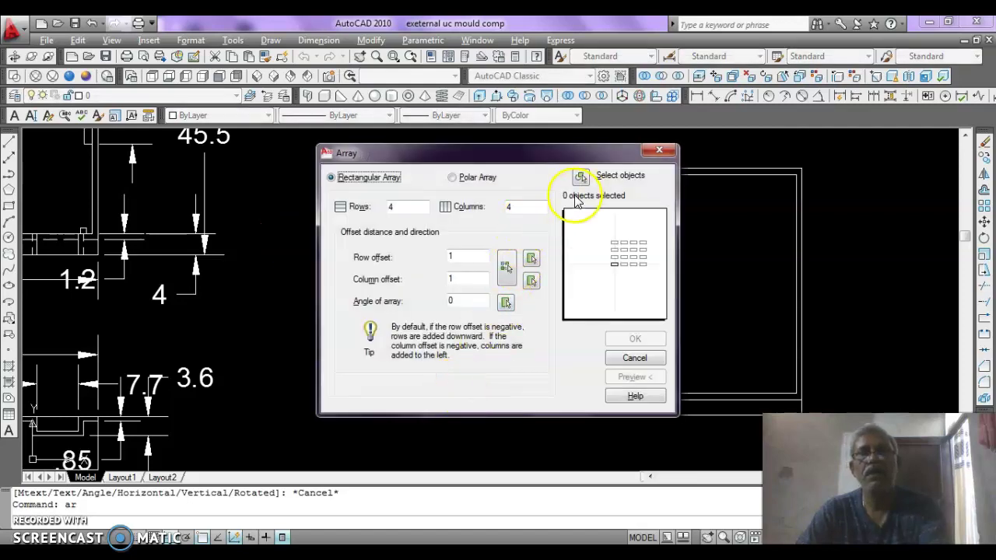
{"action": "left_click", "coordinate": [580, 177]}
{"action": "left_click", "coordinate": [472, 404]}
{"action": "left_click", "coordinate": [536, 160]}
{"action": "mouse_move", "coordinate": [367, 256]}
{"action": "middle_mouse_down"}
{"action": "mouse_move", "coordinate": [560, 318]}
{"action": "mouse_move", "coordinate": [794, 318]}
{"action": "mouse_move", "coordinate": [794, 342]}
{"action": "middle_mouse_up"}
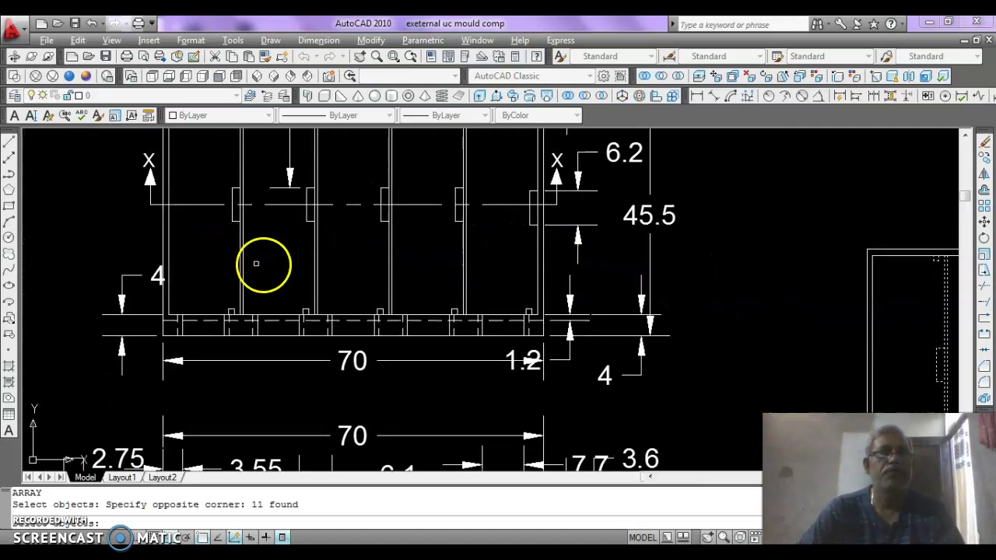
{"action": "mouse_move", "coordinate": [475, 274]}
{"action": "middle_mouse_down"}
{"action": "mouse_move", "coordinate": [407, 278]}
{"action": "mouse_move", "coordinate": [246, 207]}
{"action": "middle_mouse_up"}
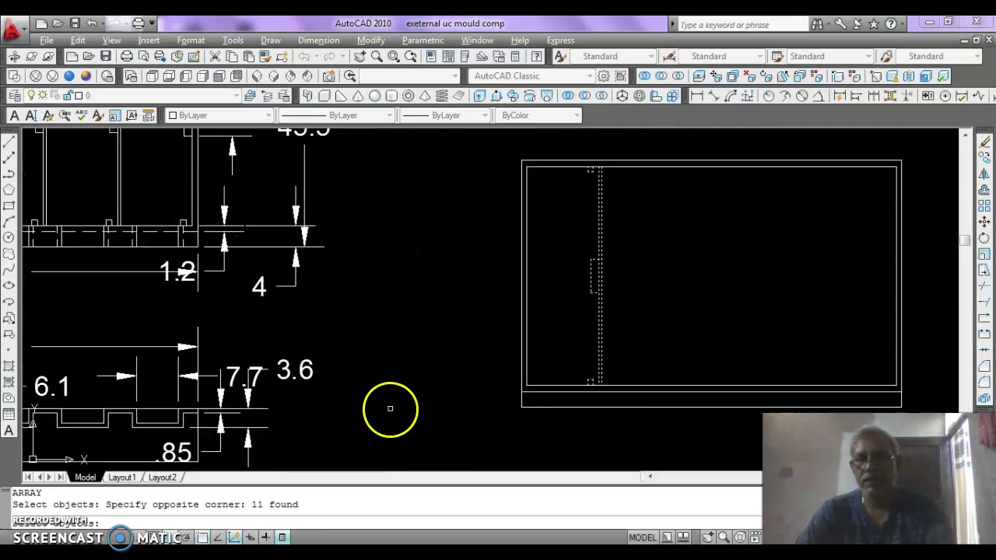
{"action": "key", "text": "Return"}
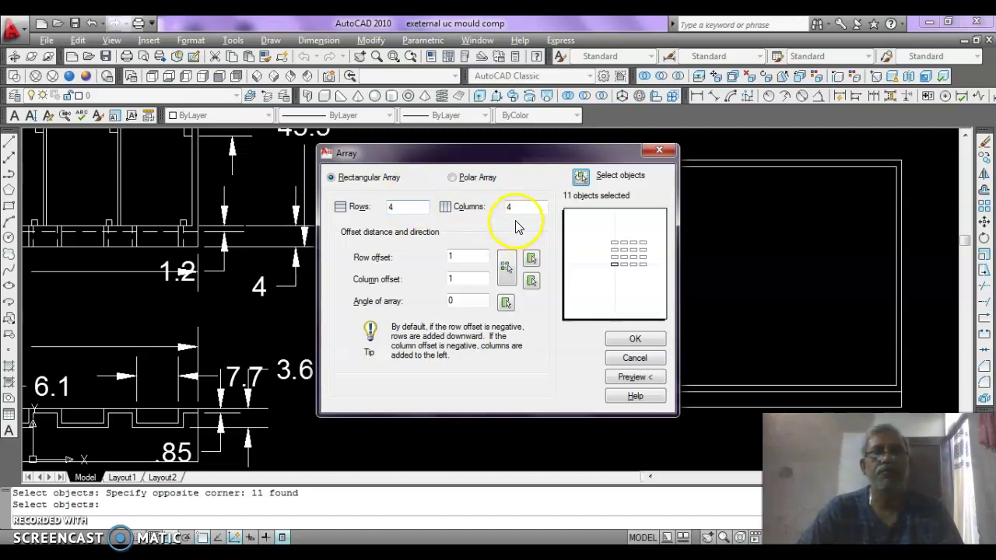
{"action": "left_click_drag", "start_coordinate": [399, 207], "coordinate": [354, 212]}
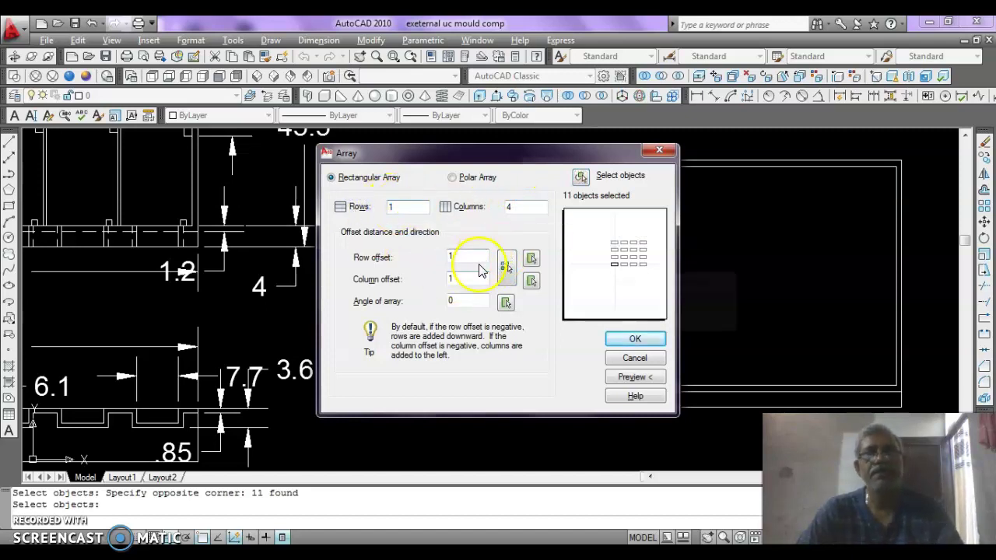
{"action": "left_click_drag", "start_coordinate": [462, 254], "coordinate": [410, 258]}
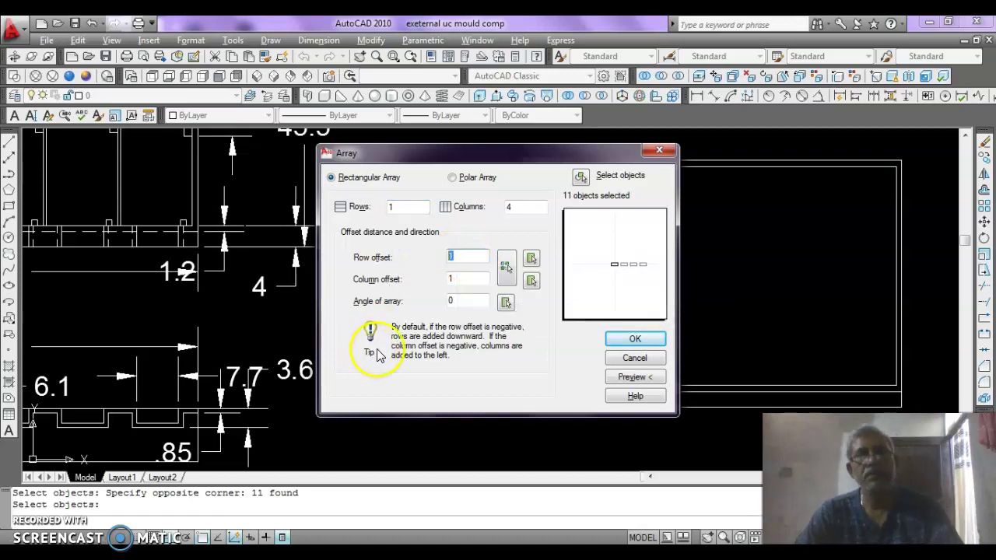
{"action": "left_click_drag", "start_coordinate": [459, 278], "coordinate": [430, 282]}
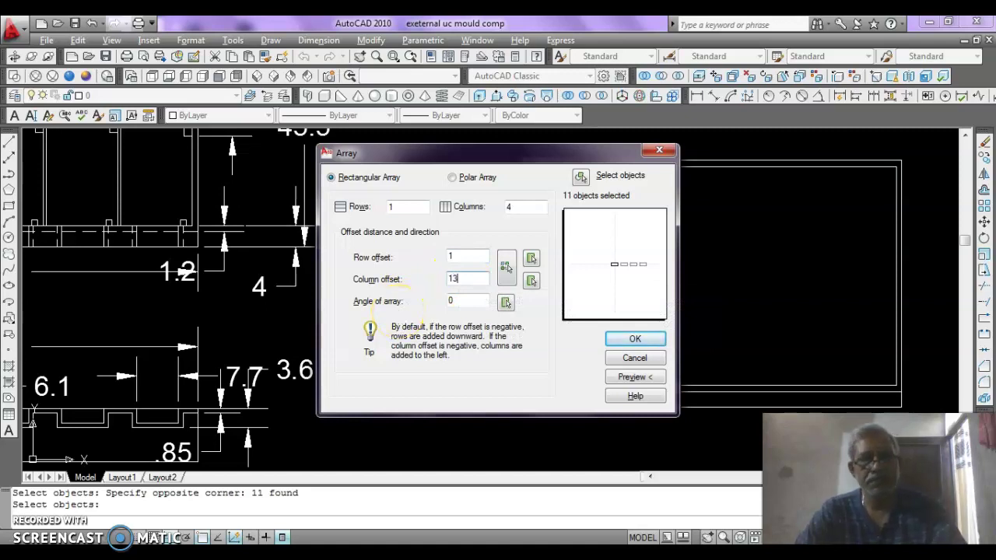
{"action": "key", "text": "Return"}
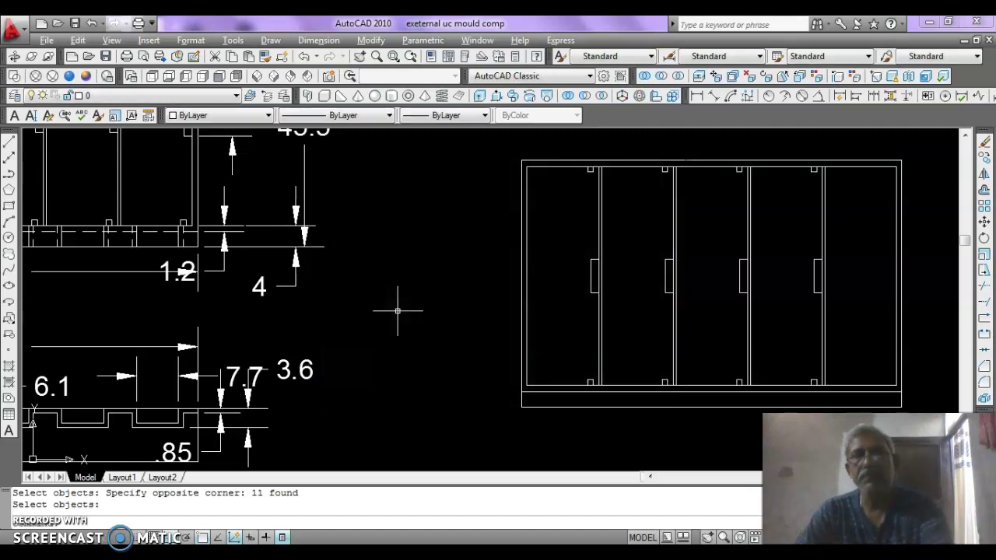
Step: Measure the width of the last compartment between the fourth partition and the right inner wall with a temporary linear dimension
{"action": "mouse_move", "coordinate": [444, 293]}
{"action": "middle_mouse_down"}
{"action": "mouse_move", "coordinate": [376, 285]}
{"action": "mouse_move", "coordinate": [267, 305]}
{"action": "middle_mouse_up"}
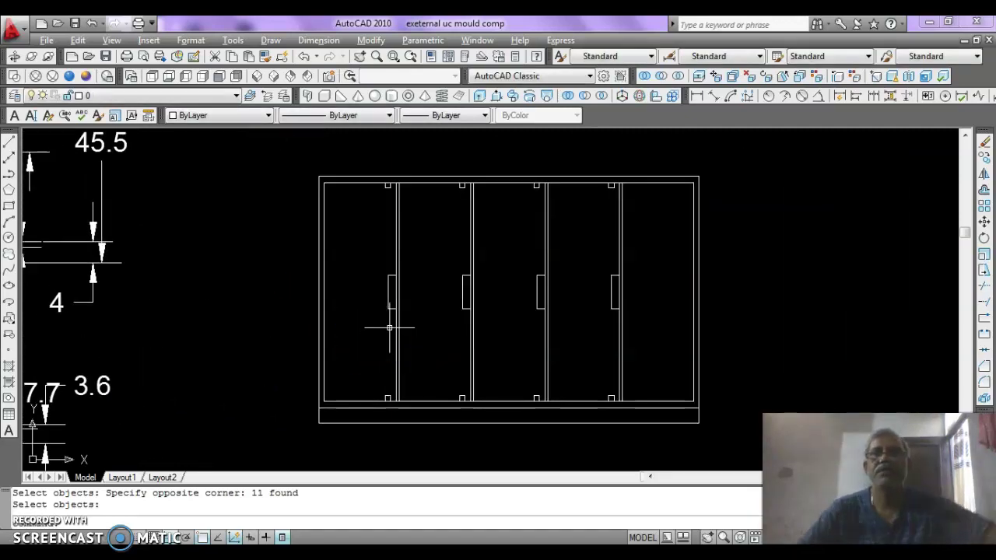
{"action": "left_click", "coordinate": [695, 97]}
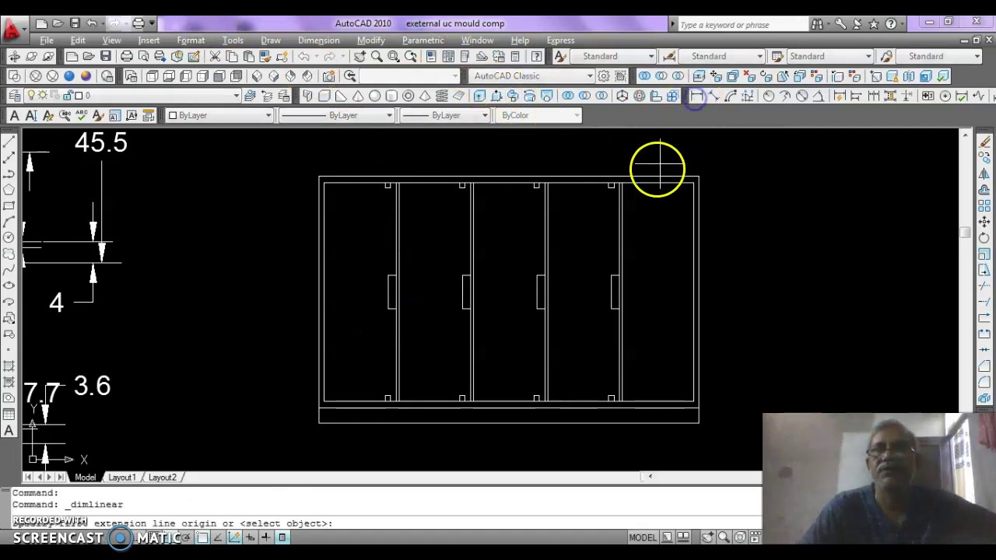
{"action": "left_click", "coordinate": [622, 184]}
{"action": "left_click", "coordinate": [693, 183]}
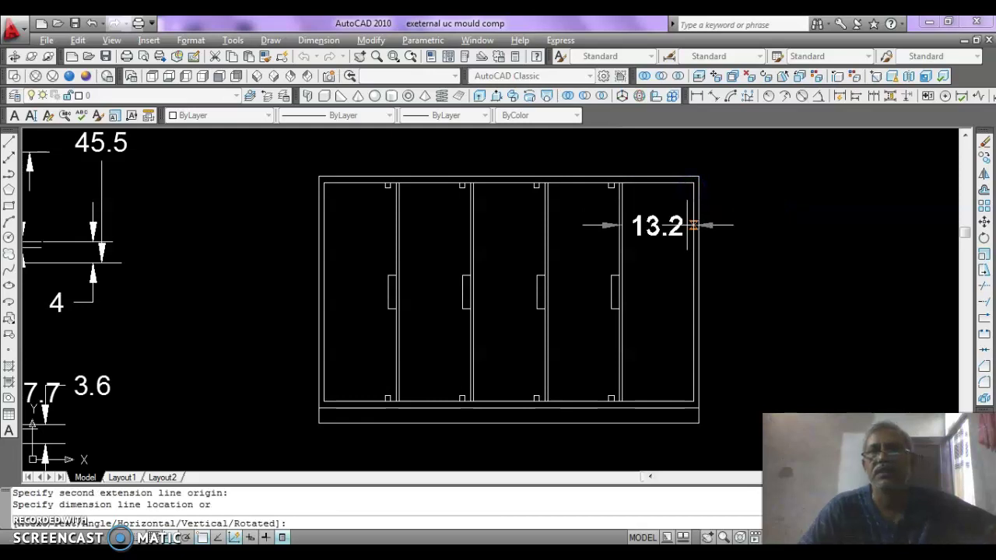
{"action": "key", "text": "Escape"}
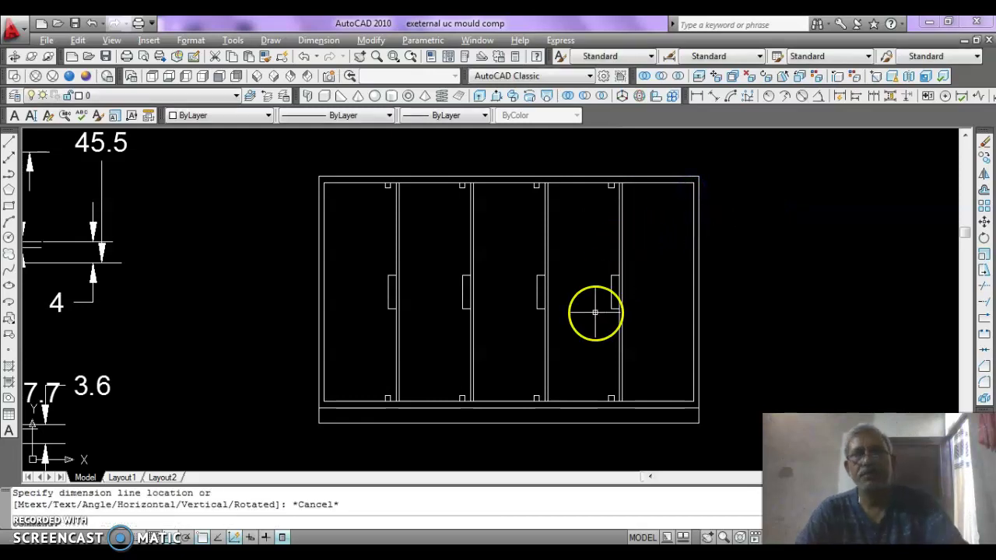
Step: Copy the fourth partition's two small square tabs and its middle tab horizontally onto the right inner wall
{"action": "type", "text": "co"}
{"action": "key", "text": "Return"}
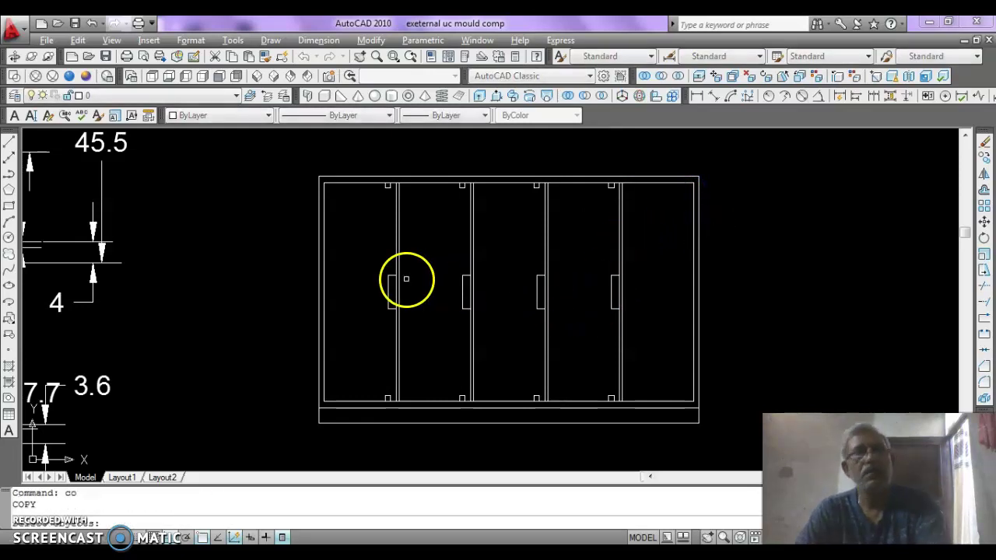
{"action": "mouse_move", "coordinate": [414, 306]}
{"action": "middle_mouse_down"}
{"action": "mouse_move", "coordinate": [778, 283]}
{"action": "mouse_move", "coordinate": [576, 365]}
{"action": "mouse_move", "coordinate": [344, 305]}
{"action": "middle_mouse_up"}
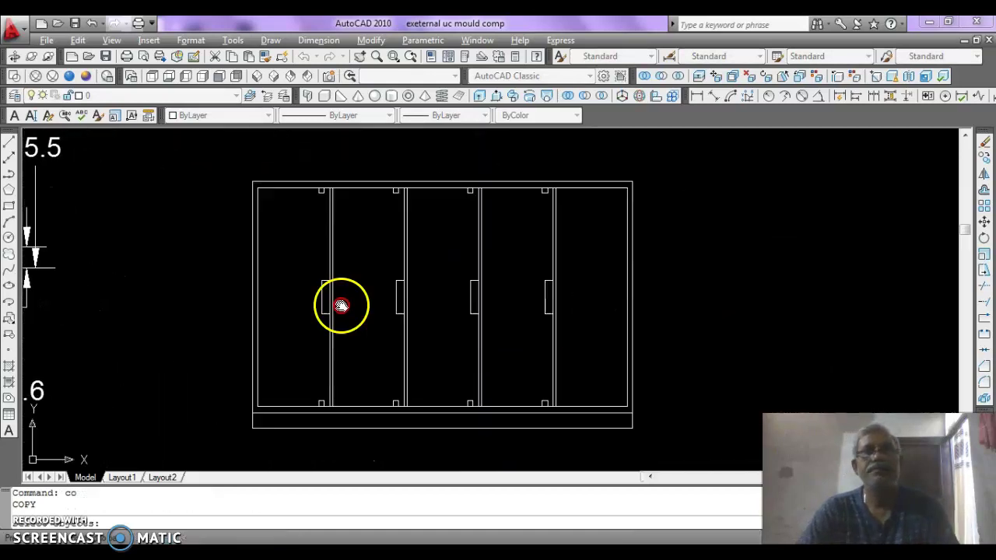
{"action": "mouse_move", "coordinate": [521, 314]}
{"action": "middle_mouse_down"}
{"action": "mouse_move", "coordinate": [679, 331]}
{"action": "mouse_move", "coordinate": [807, 384]}
{"action": "mouse_move", "coordinate": [833, 471]}
{"action": "mouse_move", "coordinate": [877, 446]}
{"action": "mouse_move", "coordinate": [804, 401]}
{"action": "mouse_move", "coordinate": [771, 360]}
{"action": "mouse_move", "coordinate": [743, 287]}
{"action": "mouse_move", "coordinate": [662, 325]}
{"action": "middle_mouse_up"}
{"action": "left_click", "coordinate": [640, 387]}
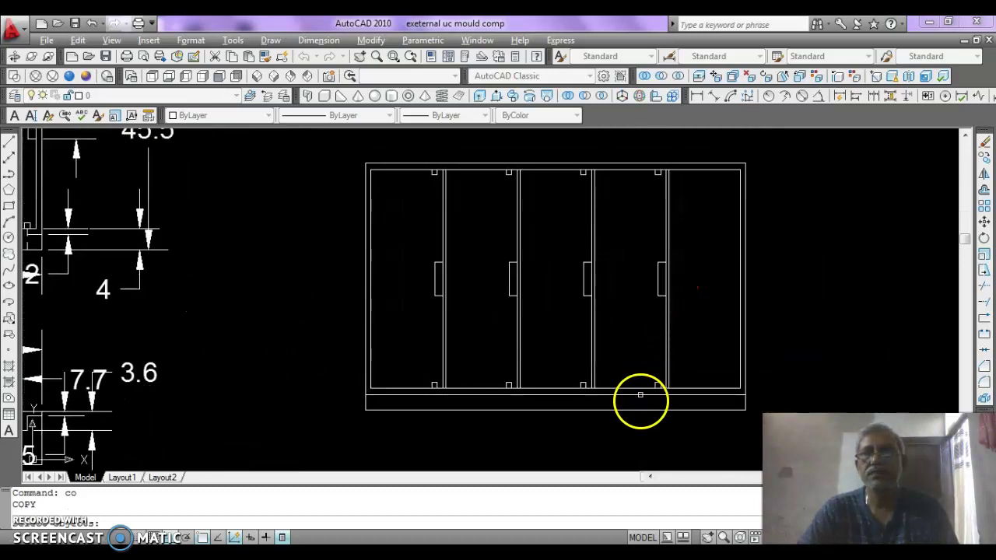
{"action": "left_click", "coordinate": [704, 352]}
{"action": "left_click", "coordinate": [632, 291]}
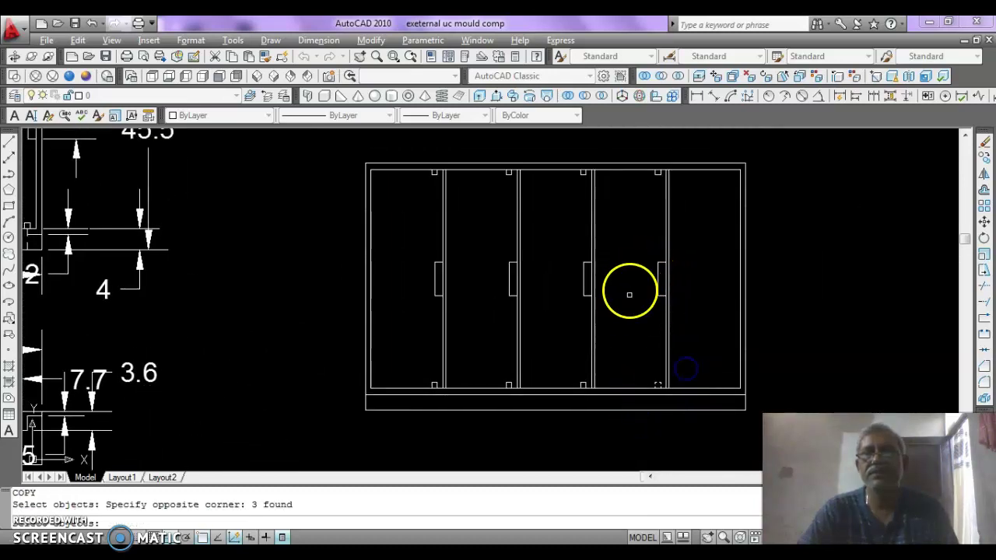
{"action": "left_click", "coordinate": [692, 249]}
{"action": "left_click", "coordinate": [670, 159]}
{"action": "left_click", "coordinate": [673, 185]}
{"action": "key", "text": "Return"}
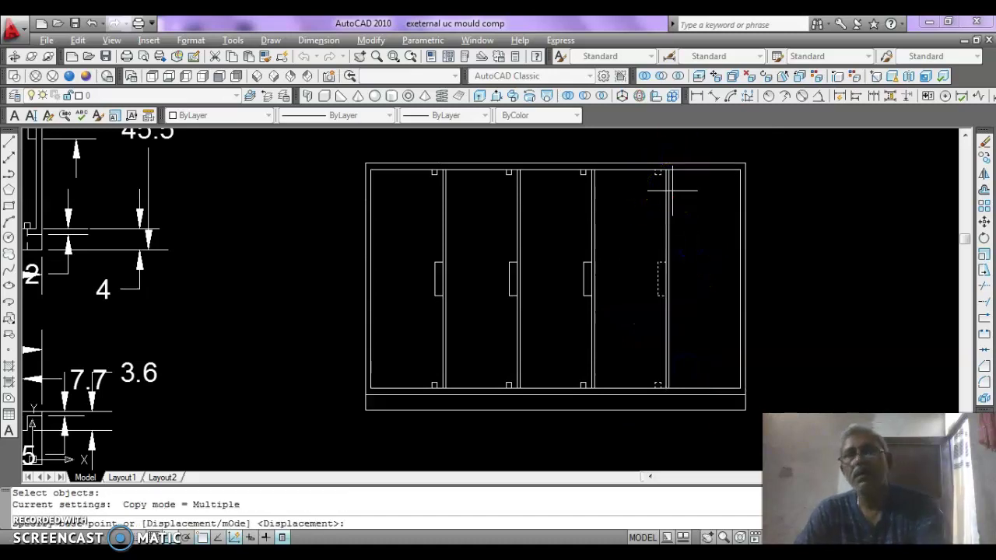
{"action": "left_click", "coordinate": [667, 231]}
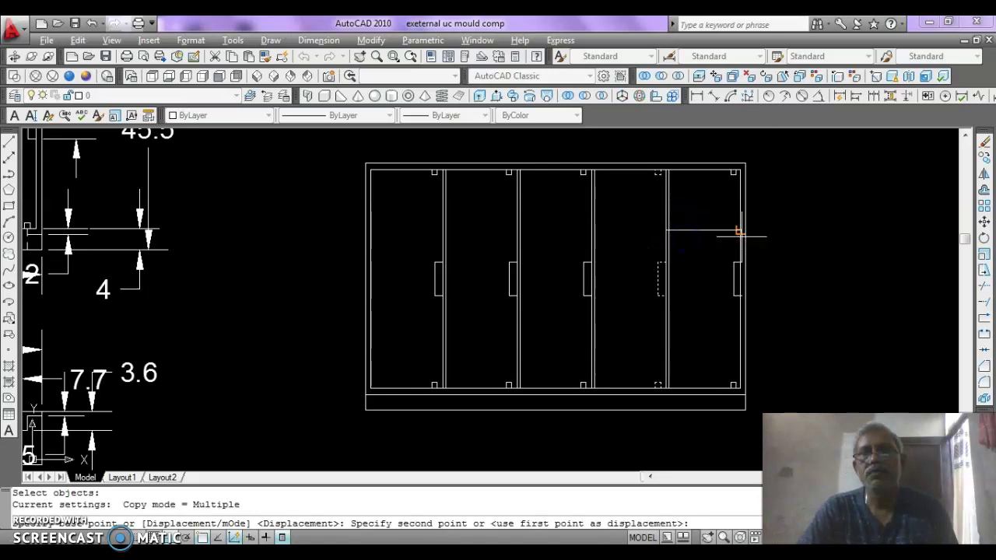
{"action": "left_click", "coordinate": [738, 231]}
{"action": "key", "text": "Escape"}
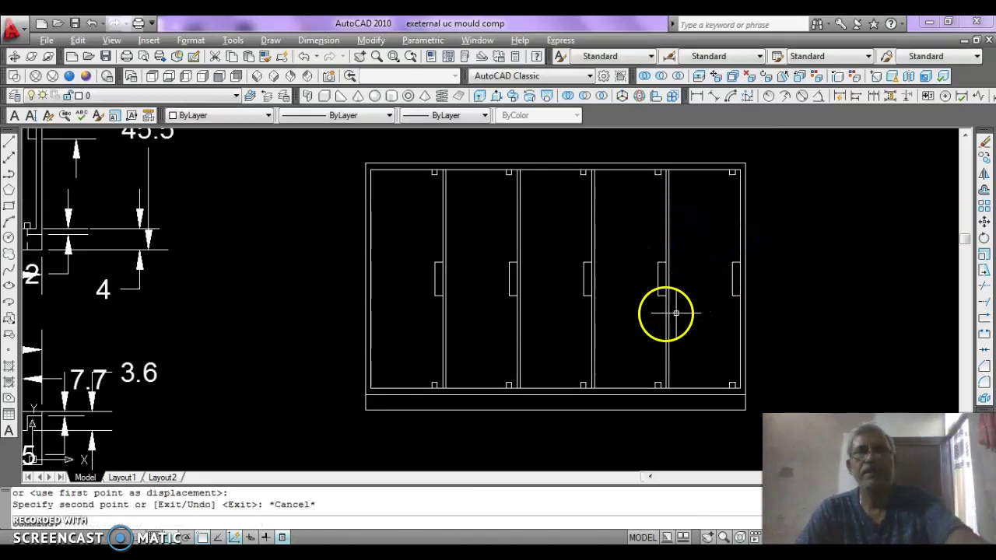
Step: Examine the reference views below the top view for the notch widths and spacings along the container's 70 mm side
{"action": "mouse_move", "coordinate": [397, 327]}
{"action": "middle_mouse_down"}
{"action": "mouse_move", "coordinate": [888, 331]}
{"action": "mouse_move", "coordinate": [933, 385]}
{"action": "middle_mouse_up"}
{"action": "mouse_move", "coordinate": [838, 197]}
{"action": "middle_mouse_down"}
{"action": "mouse_move", "coordinate": [640, 262]}
{"action": "mouse_move", "coordinate": [501, 363]}
{"action": "mouse_move", "coordinate": [427, 161]}
{"action": "middle_mouse_up"}
{"action": "middle_click_drag", "start_coordinate": [565, 338], "coordinate": [612, 207]}
{"action": "scroll", "coordinate": [489, 262], "scroll_direction": "down", "scroll_amount": 6}
{"action": "scroll", "coordinate": [595, 277], "scroll_direction": "up", "scroll_amount": 4}
{"action": "scroll", "coordinate": [402, 277], "scroll_direction": "down", "scroll_amount": 3}
{"action": "middle_click_drag", "start_coordinate": [195, 285], "coordinate": [413, 260]}
{"action": "scroll", "coordinate": [683, 287], "scroll_direction": "up", "scroll_amount": 6}
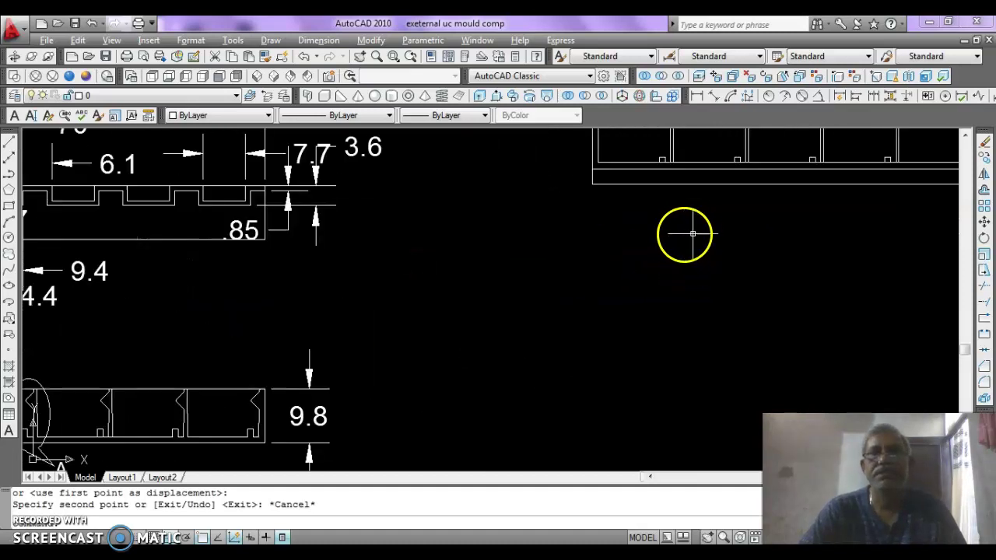
{"action": "scroll", "coordinate": [685, 233], "scroll_direction": "down", "scroll_amount": 2}
{"action": "middle_click_drag", "start_coordinate": [569, 271], "coordinate": [747, 279]}
{"action": "scroll", "coordinate": [125, 272], "scroll_direction": "up", "scroll_amount": 3}
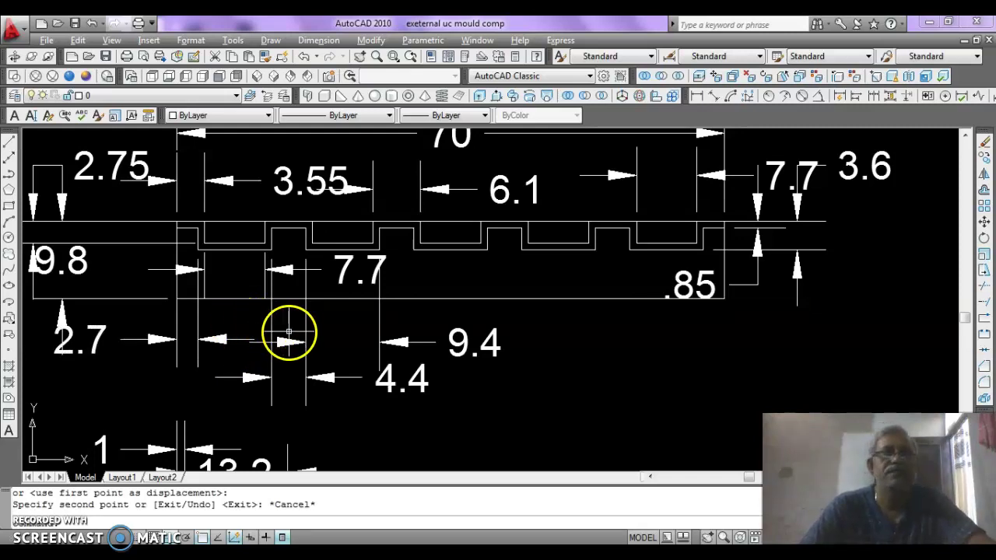
{"action": "mouse_move", "coordinate": [297, 335]}
{"action": "middle_mouse_down"}
{"action": "mouse_move", "coordinate": [210, 358]}
{"action": "mouse_move", "coordinate": [214, 365]}
{"action": "middle_mouse_up"}
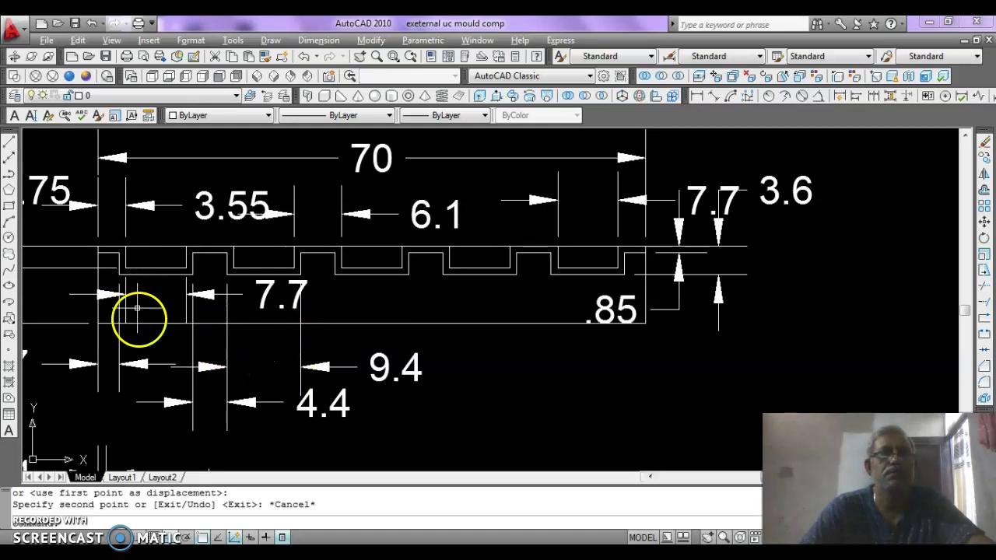
{"action": "middle_click_drag", "start_coordinate": [316, 327], "coordinate": [250, 375]}
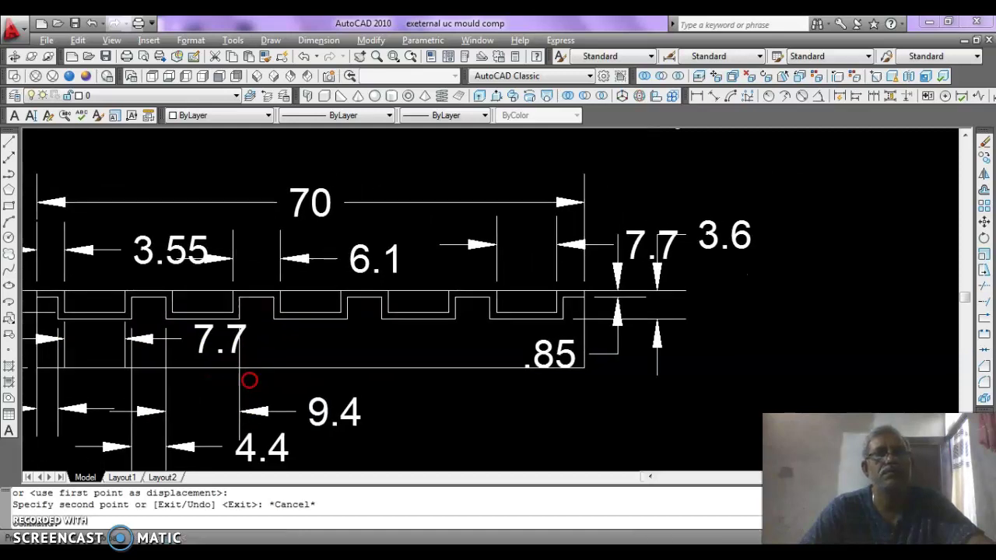
{"action": "mouse_move", "coordinate": [553, 355]}
{"action": "middle_mouse_down"}
{"action": "mouse_move", "coordinate": [238, 345]}
{"action": "mouse_move", "coordinate": [938, 290]}
{"action": "middle_mouse_up"}
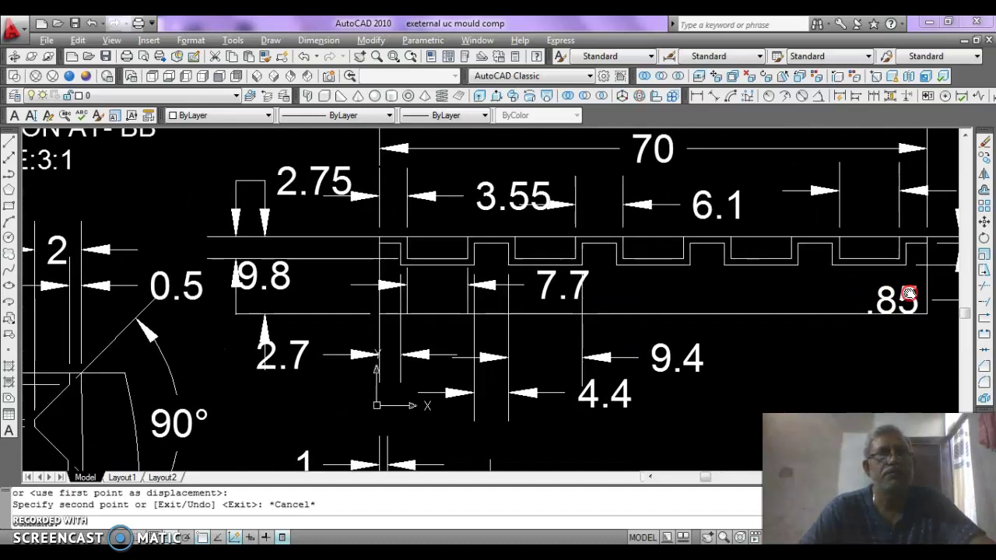
{"action": "mouse_move", "coordinate": [378, 280]}
{"action": "middle_mouse_down"}
{"action": "mouse_move", "coordinate": [321, 294]}
{"action": "mouse_move", "coordinate": [218, 288]}
{"action": "mouse_move", "coordinate": [113, 263]}
{"action": "middle_mouse_up"}
{"action": "mouse_move", "coordinate": [285, 224]}
{"action": "middle_mouse_down"}
{"action": "mouse_move", "coordinate": [288, 256]}
{"action": "mouse_move", "coordinate": [389, 342]}
{"action": "mouse_move", "coordinate": [391, 299]}
{"action": "mouse_move", "coordinate": [331, 287]}
{"action": "mouse_move", "coordinate": [198, 288]}
{"action": "middle_mouse_up"}
{"action": "mouse_move", "coordinate": [447, 309]}
{"action": "middle_mouse_down"}
{"action": "mouse_move", "coordinate": [378, 313]}
{"action": "mouse_move", "coordinate": [156, 289]}
{"action": "middle_mouse_up"}
{"action": "middle_click_drag", "start_coordinate": [596, 296], "coordinate": [277, 360]}
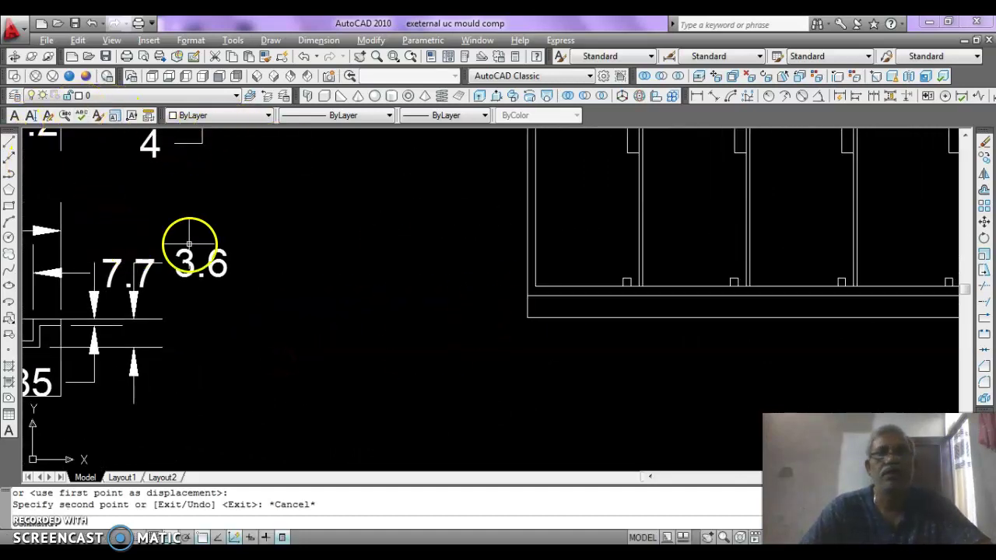
Step: From the upper left corner of the container's lower strip draw a line 3.55 right, then down to the outer lower edge
{"action": "left_click", "coordinate": [10, 140]}
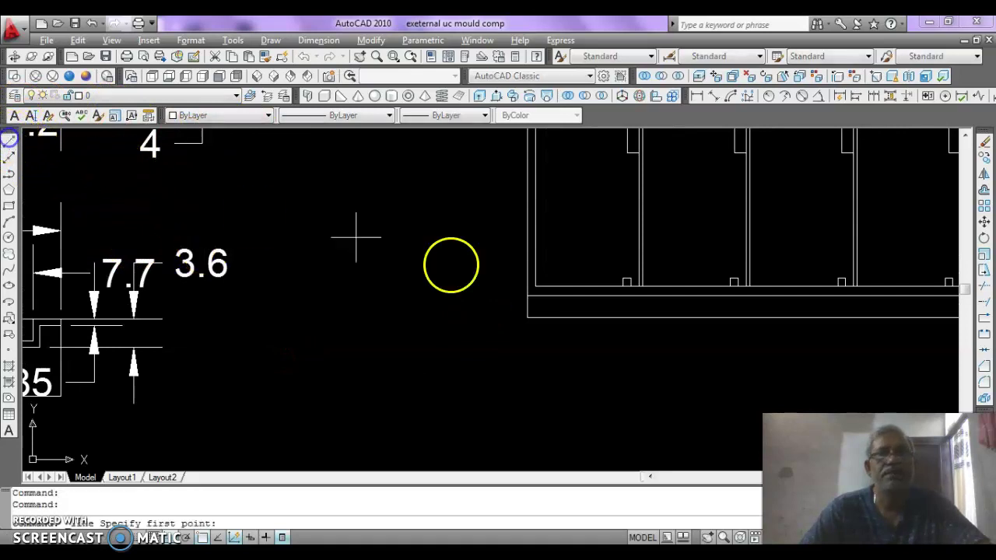
{"action": "left_click", "coordinate": [529, 297]}
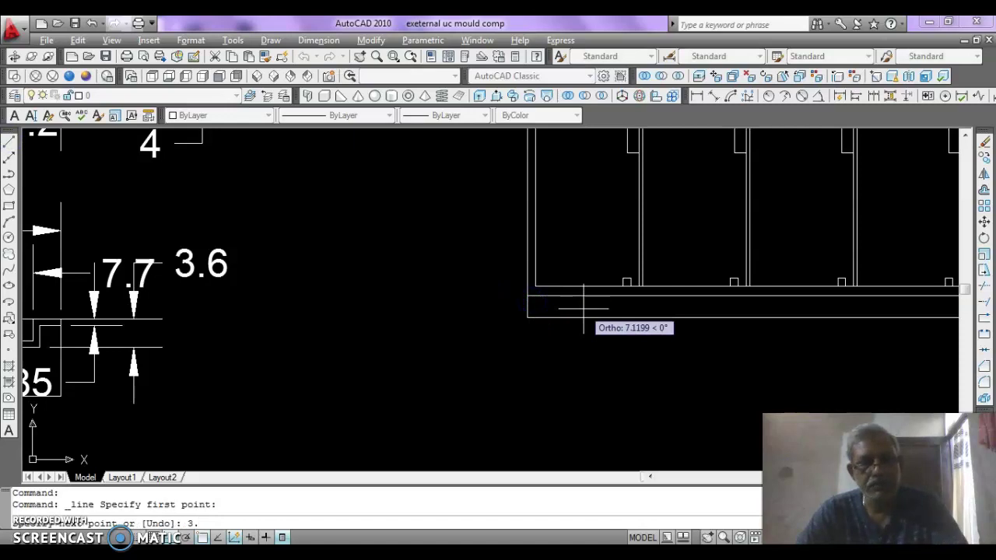
{"action": "key", "text": "Return"}
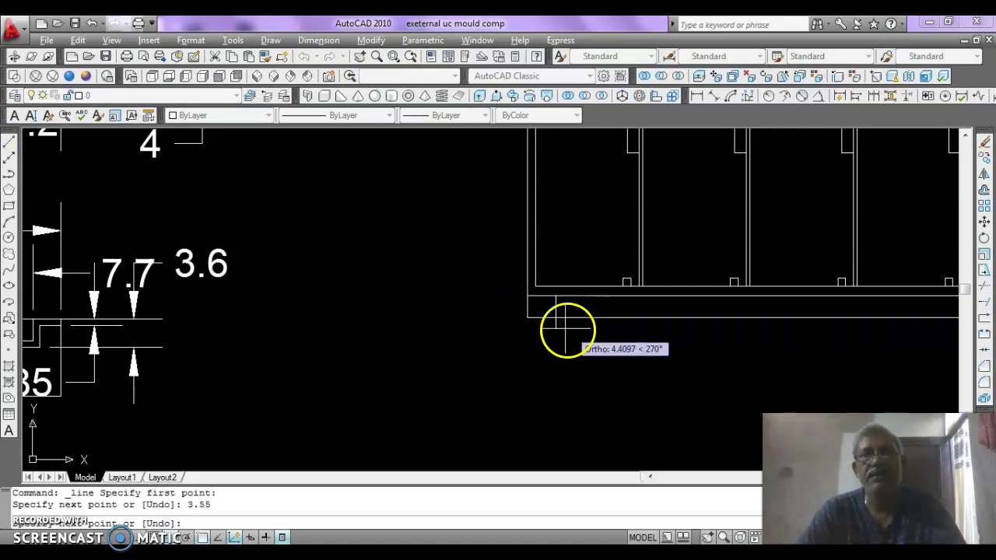
{"action": "left_click", "coordinate": [558, 318]}
{"action": "key", "text": "Escape"}
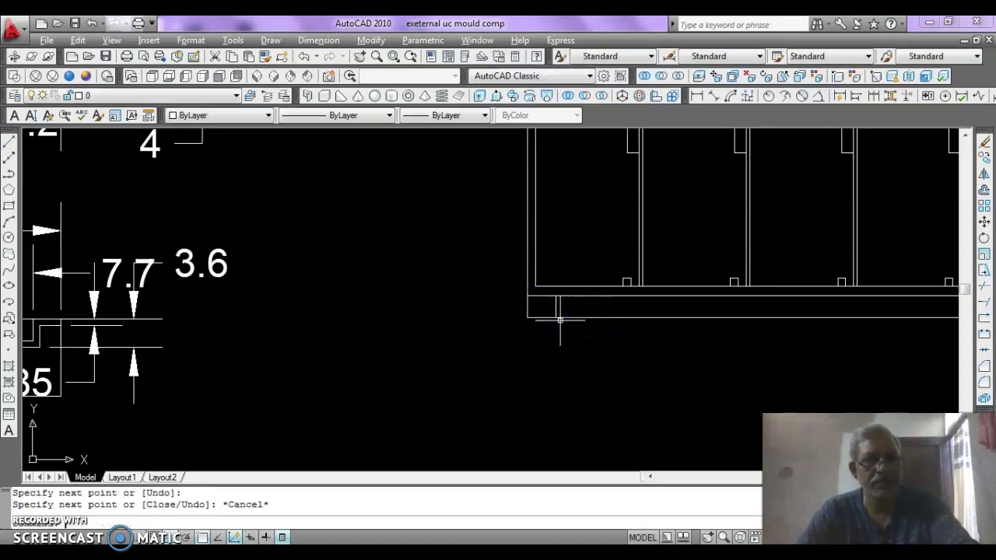
Step: Erase the short horizontal construction line along the lower strip's upper edge, keeping the vertical line
{"action": "type", "text": "e"}
{"action": "key", "text": "Return"}
{"action": "left_click", "coordinate": [547, 299]}
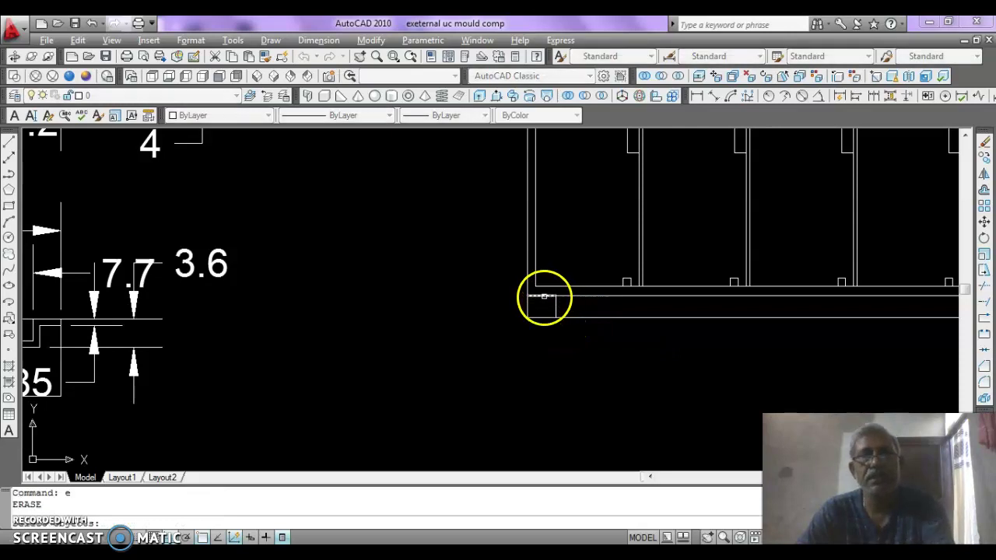
{"action": "key", "text": "Return"}
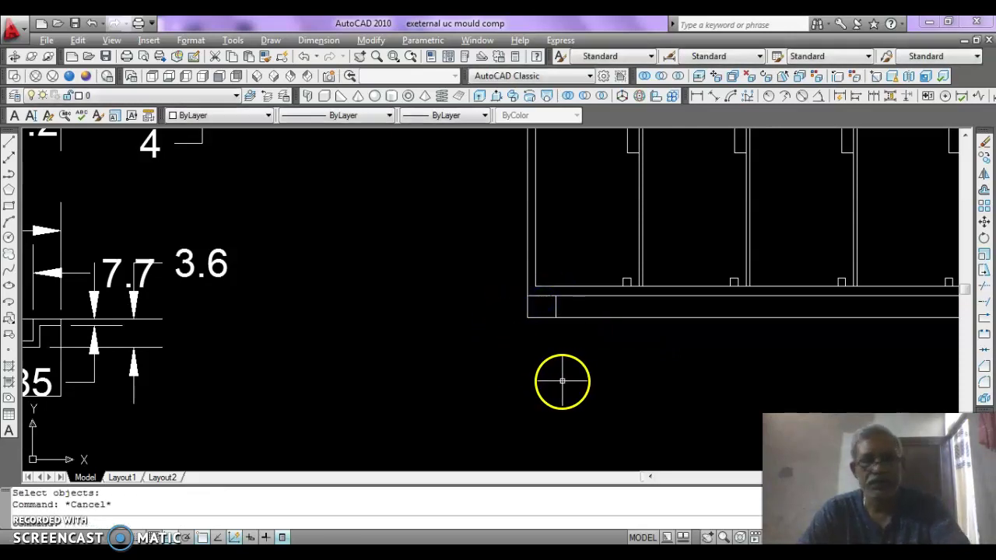
Step: Offset the vertical line in the lower strip 7.7 to the right
{"action": "type", "text": "o"}
{"action": "key", "text": "Return"}
{"action": "mouse_move", "coordinate": [567, 372]}
{"action": "middle_mouse_down"}
{"action": "mouse_move", "coordinate": [579, 386]}
{"action": "mouse_move", "coordinate": [960, 335]}
{"action": "mouse_move", "coordinate": [993, 296]}
{"action": "mouse_move", "coordinate": [793, 298]}
{"action": "mouse_move", "coordinate": [867, 278]}
{"action": "mouse_move", "coordinate": [992, 272]}
{"action": "mouse_move", "coordinate": [594, 301]}
{"action": "mouse_move", "coordinate": [489, 336]}
{"action": "middle_mouse_up"}
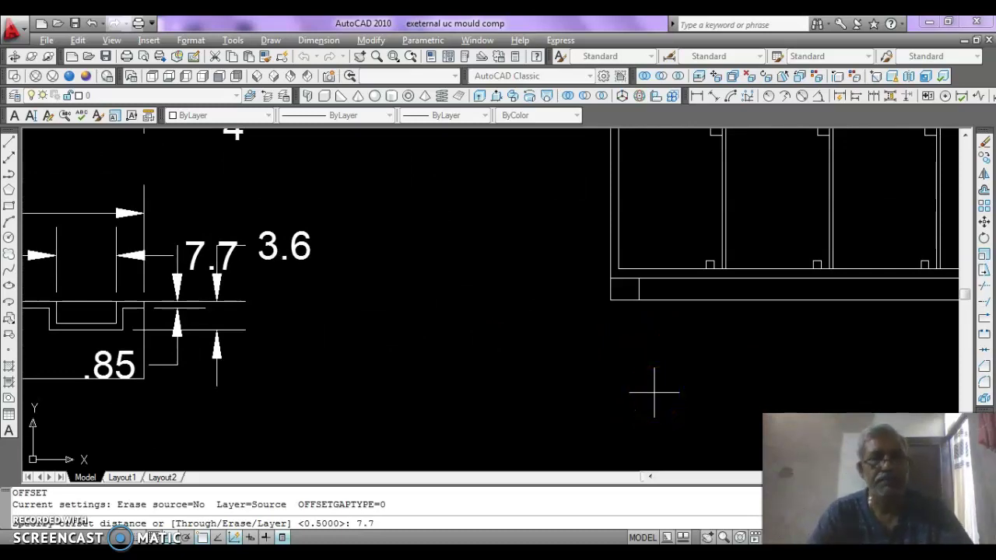
{"action": "key", "text": "Return"}
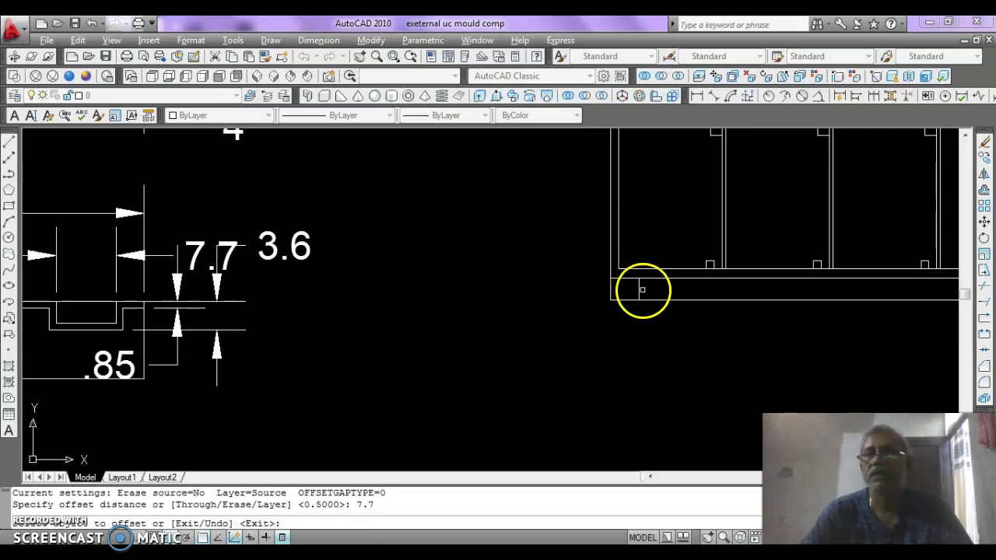
{"action": "left_click", "coordinate": [639, 290]}
{"action": "mouse_move", "coordinate": [698, 321]}
{"action": "middle_mouse_down"}
{"action": "mouse_move", "coordinate": [678, 334]}
{"action": "mouse_move", "coordinate": [511, 323]}
{"action": "middle_mouse_up"}
{"action": "key", "text": "Escape"}
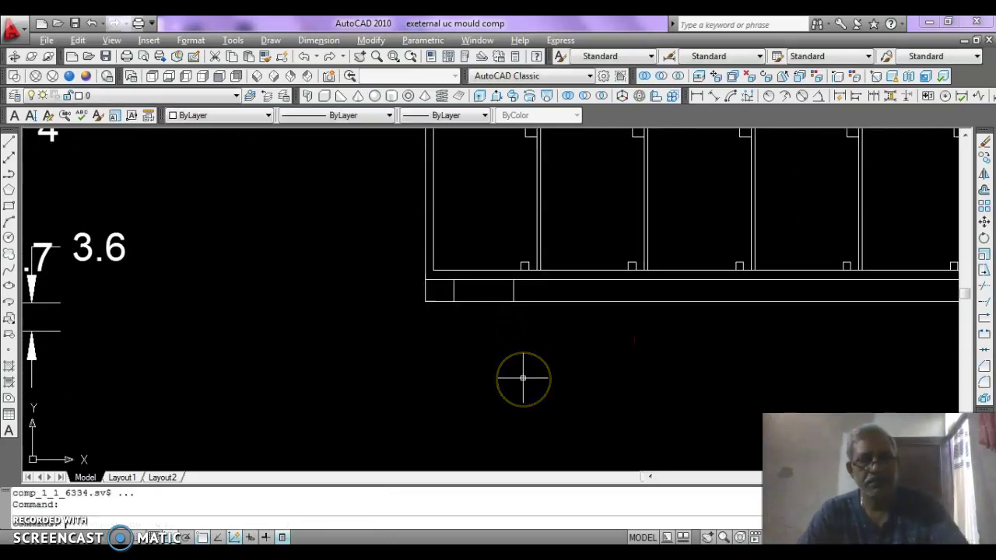
{"action": "type", "text": "co"}
{"action": "key", "text": "Return"}
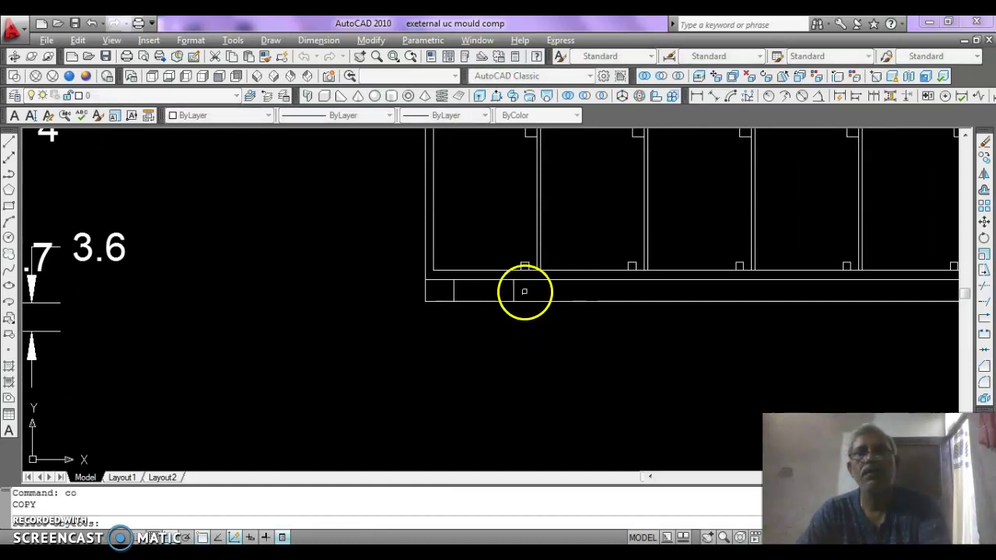
{"action": "key", "text": "Escape"}
Step: Offset the second vertical line in the lower strip 6.1 to the right
{"action": "mouse_move", "coordinate": [516, 374]}
{"action": "middle_mouse_down"}
{"action": "mouse_move", "coordinate": [516, 362]}
{"action": "mouse_move", "coordinate": [900, 340]}
{"action": "mouse_move", "coordinate": [916, 285]}
{"action": "mouse_move", "coordinate": [992, 318]}
{"action": "mouse_move", "coordinate": [903, 309]}
{"action": "mouse_move", "coordinate": [516, 322]}
{"action": "middle_mouse_up"}
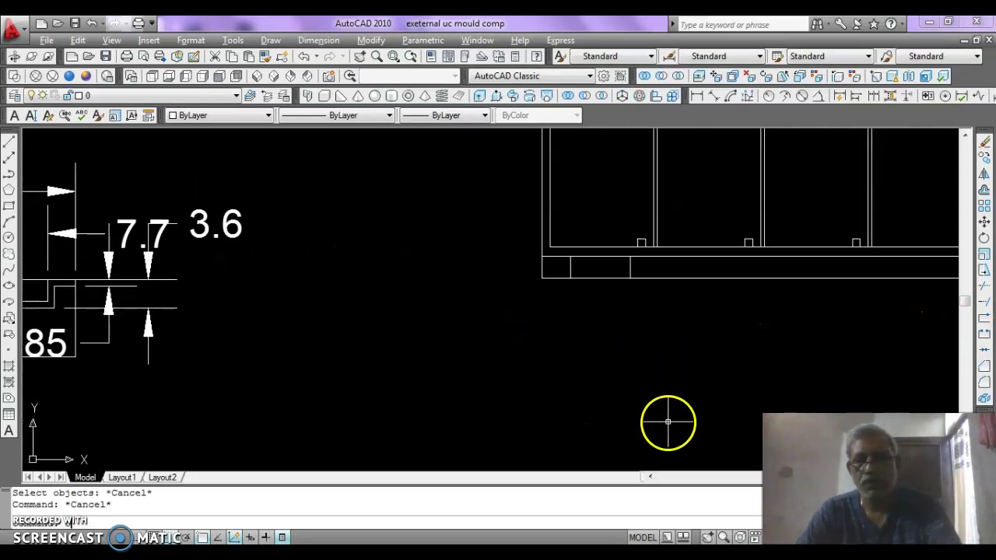
{"action": "type", "text": "o"}
{"action": "key", "text": "Return"}
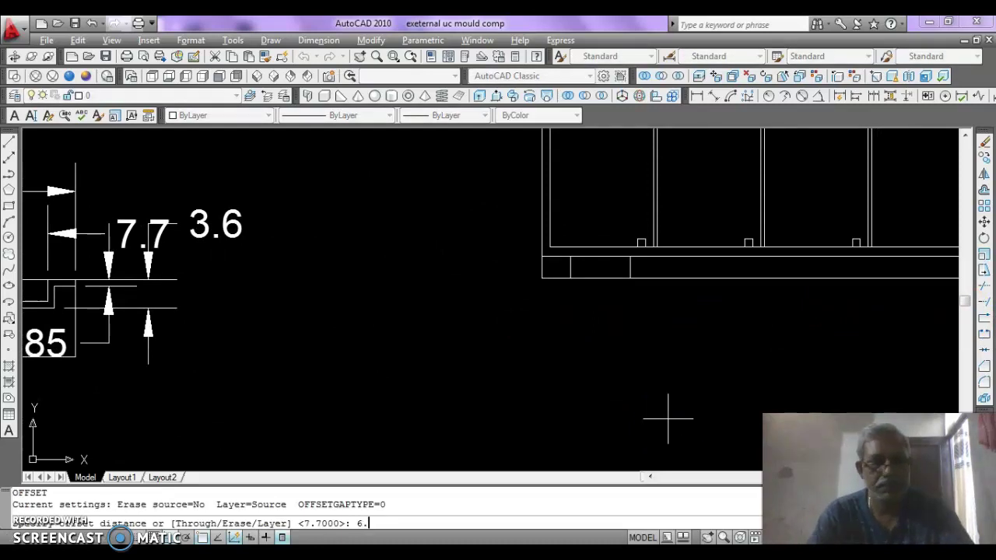
{"action": "key", "text": "Return"}
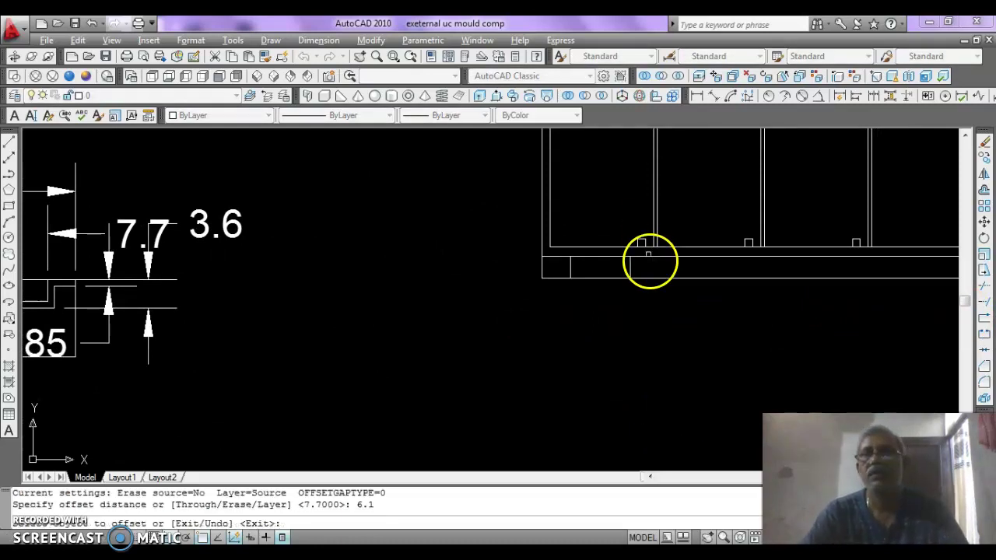
{"action": "left_click", "coordinate": [631, 266]}
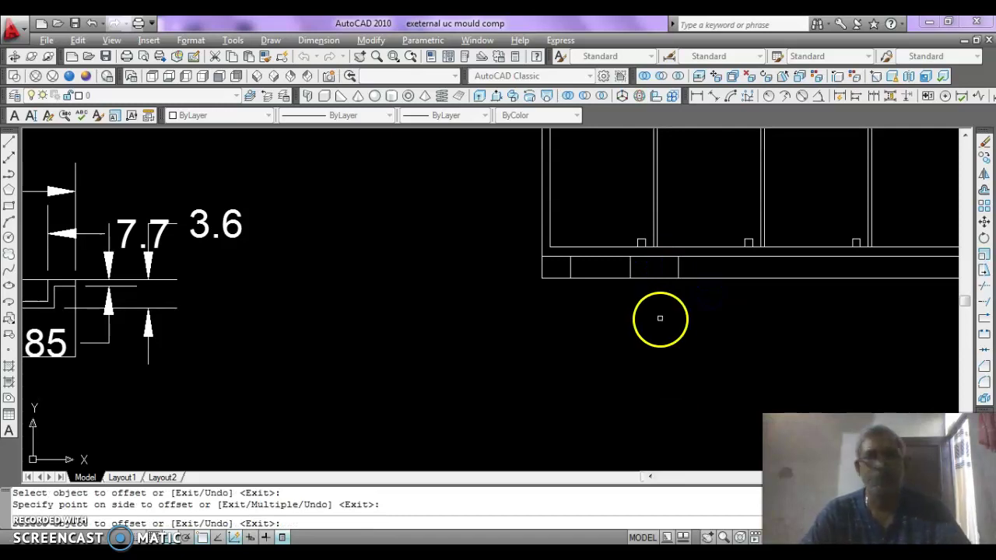
{"action": "key", "text": "Escape"}
{"action": "type", "text": "c"}
{"action": "key", "text": "Return"}
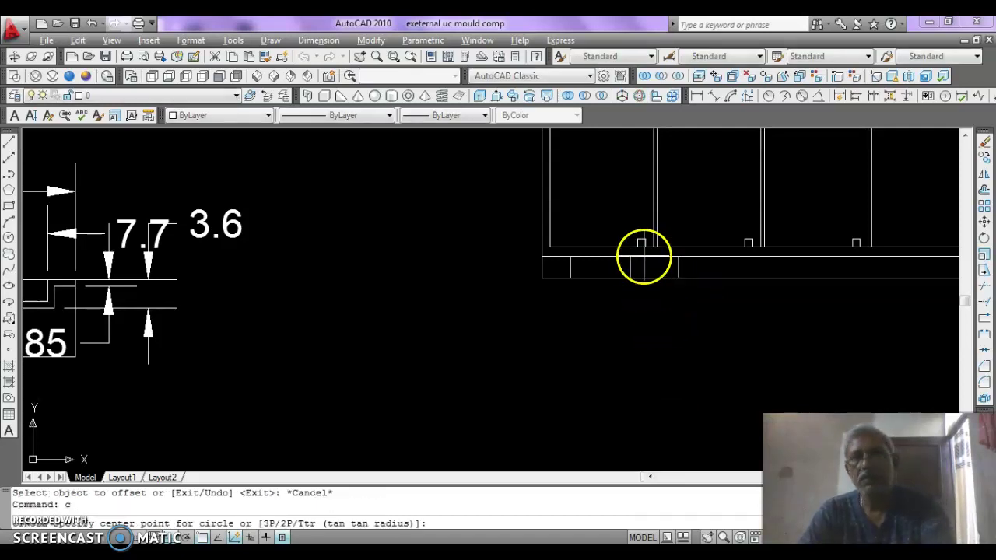
{"action": "key", "text": "Escape"}
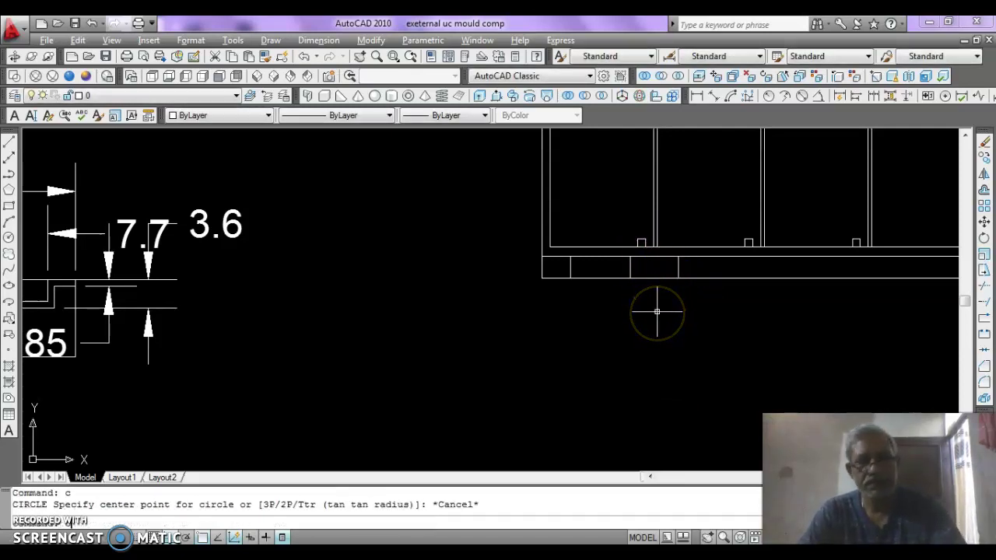
Step: Copy the second and third vertical lines repeatedly along the lower strip, using the first line's lower end as base point and each last line's end as target
{"action": "type", "text": "co"}
{"action": "key", "text": "Return"}
{"action": "left_click", "coordinate": [698, 262]}
{"action": "left_click", "coordinate": [622, 272]}
{"action": "right_click", "coordinate": [593, 294]}
{"action": "left_click", "coordinate": [571, 278]}
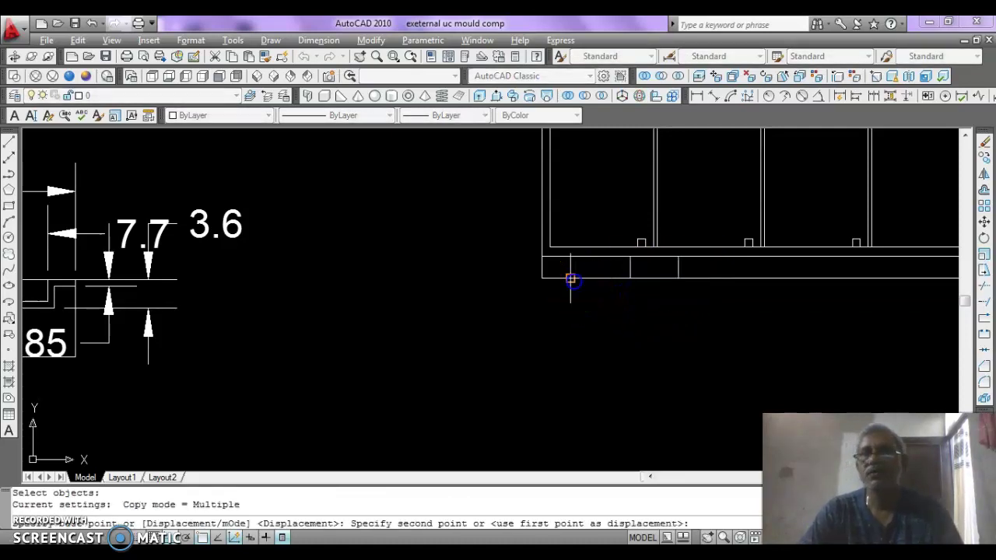
{"action": "left_click", "coordinate": [678, 277]}
{"action": "mouse_move", "coordinate": [656, 315]}
{"action": "middle_mouse_down"}
{"action": "mouse_move", "coordinate": [498, 316]}
{"action": "mouse_move", "coordinate": [484, 300]}
{"action": "middle_mouse_up"}
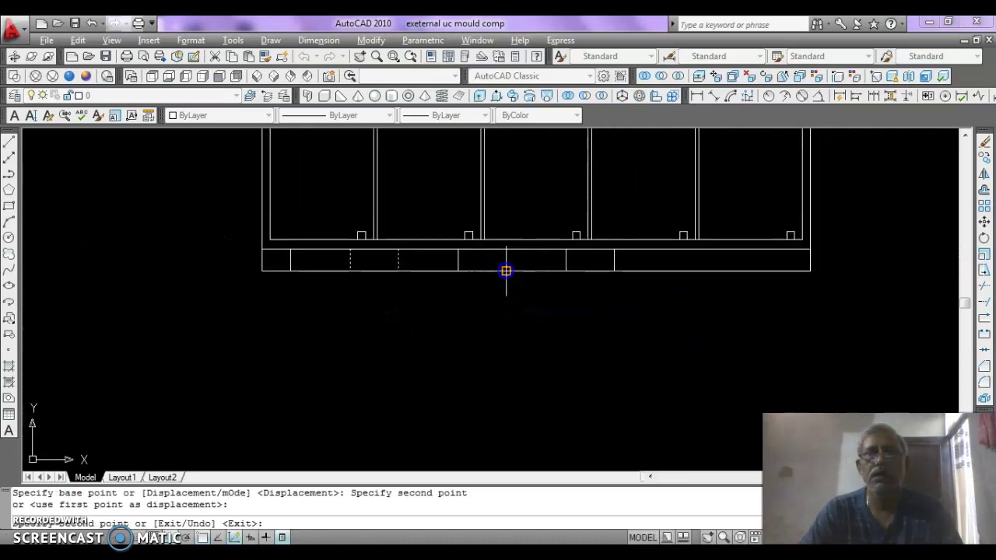
{"action": "left_click", "coordinate": [505, 271]}
{"action": "left_click", "coordinate": [615, 274]}
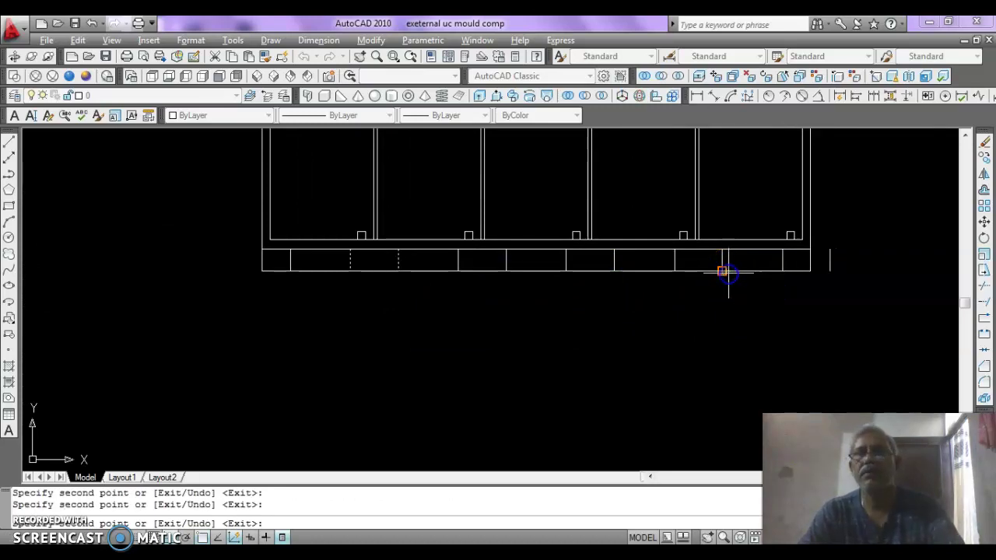
{"action": "key", "text": "Escape"}
Step: Erase the extra vertical line lying beyond the right end of the lower strip
{"action": "type", "text": "e"}
{"action": "key", "text": "Return"}
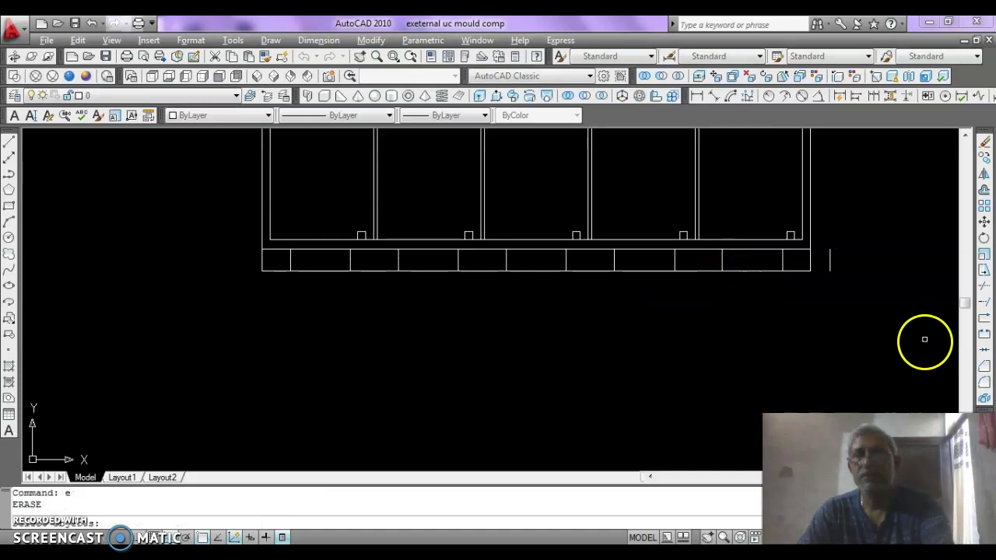
{"action": "left_click", "coordinate": [861, 248]}
{"action": "left_click", "coordinate": [825, 282]}
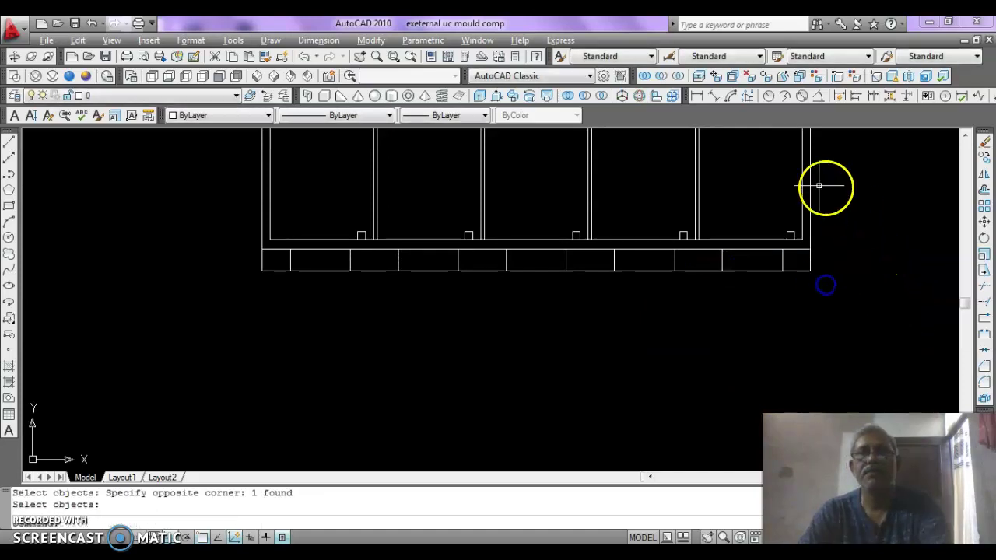
{"action": "key", "text": "Return"}
Step: Measure the horizontal distance from the last notch line to the right end of the lower strip
{"action": "left_click", "coordinate": [697, 95]}
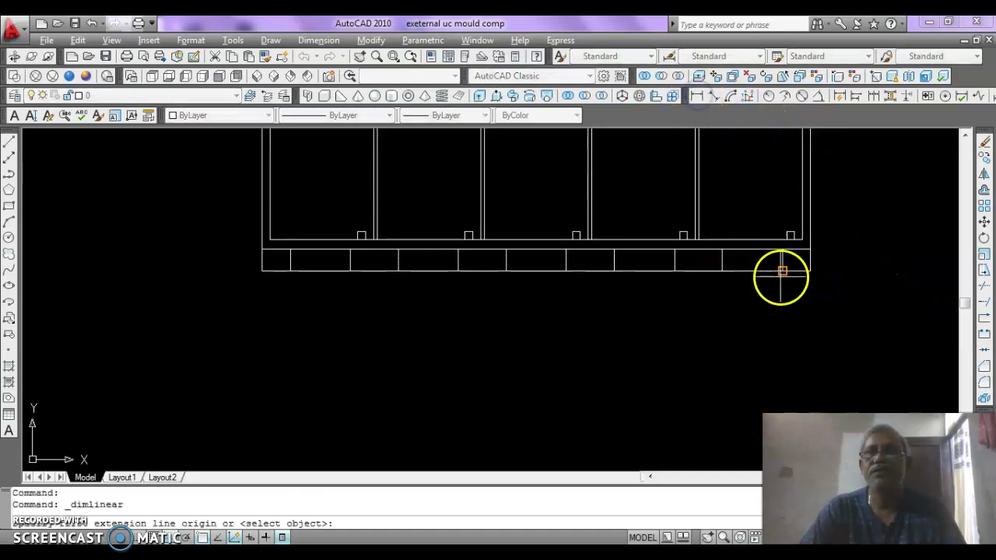
{"action": "left_click", "coordinate": [782, 271]}
{"action": "left_click", "coordinate": [810, 271]}
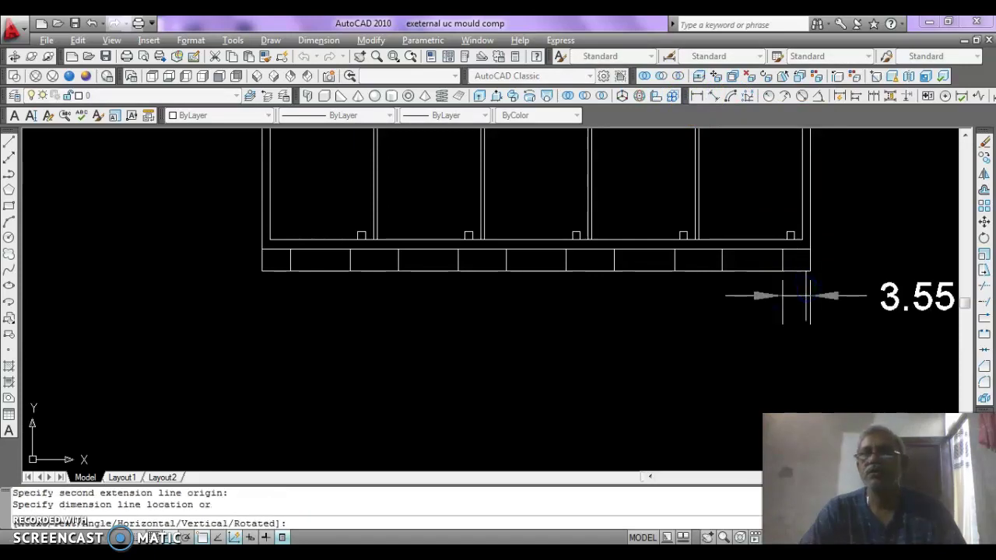
{"action": "key", "text": "Escape"}
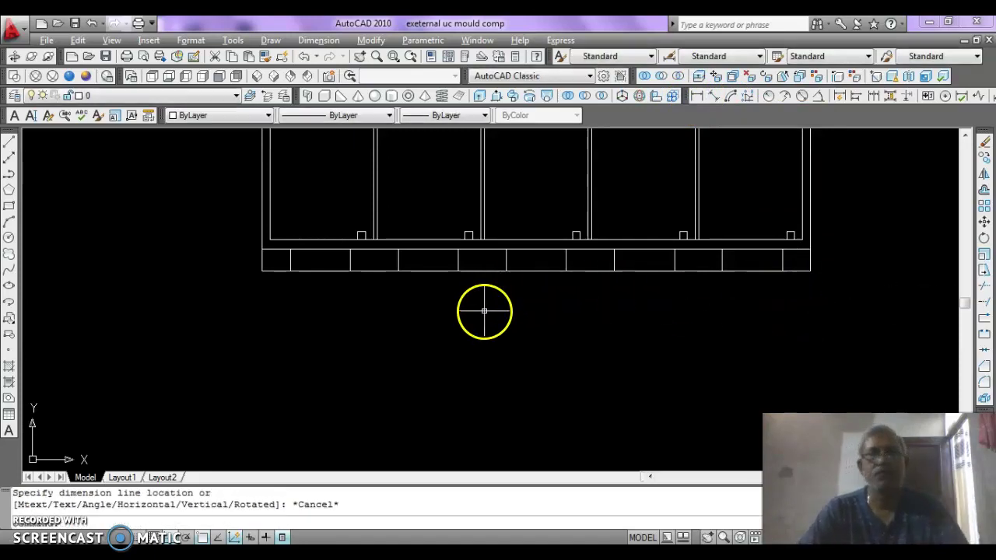
{"action": "mouse_move", "coordinate": [385, 305]}
{"action": "middle_mouse_down"}
{"action": "mouse_move", "coordinate": [511, 329]}
{"action": "mouse_move", "coordinate": [680, 309]}
{"action": "middle_mouse_up"}
{"action": "mouse_move", "coordinate": [545, 315]}
{"action": "middle_mouse_down"}
{"action": "mouse_move", "coordinate": [774, 336]}
{"action": "mouse_move", "coordinate": [847, 316]}
{"action": "mouse_move", "coordinate": [974, 311]}
{"action": "mouse_move", "coordinate": [364, 303]}
{"action": "mouse_move", "coordinate": [342, 311]}
{"action": "middle_mouse_up"}
{"action": "key", "text": "Escape"}
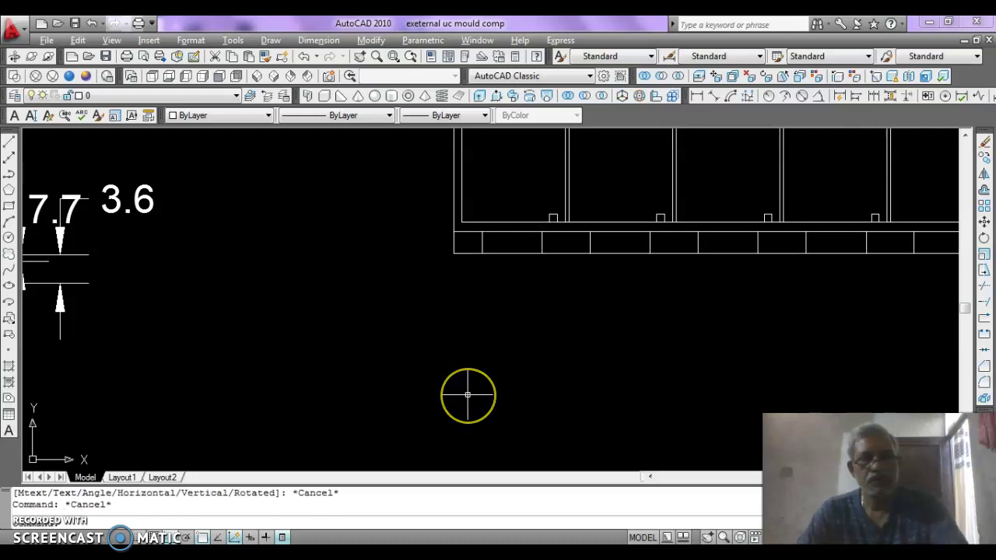
Step: Measure the horizontal gap between the outer and inner step lines of the first notch in the reference view
{"action": "type", "text": "o"}
{"action": "key", "text": "Return"}
{"action": "middle_click_drag", "start_coordinate": [296, 334], "coordinate": [891, 288]}
{"action": "mouse_move", "coordinate": [362, 330]}
{"action": "middle_mouse_down"}
{"action": "mouse_move", "coordinate": [585, 351]}
{"action": "mouse_move", "coordinate": [625, 344]}
{"action": "mouse_move", "coordinate": [632, 322]}
{"action": "mouse_move", "coordinate": [567, 311]}
{"action": "mouse_move", "coordinate": [531, 336]}
{"action": "mouse_move", "coordinate": [485, 415]}
{"action": "middle_mouse_up"}
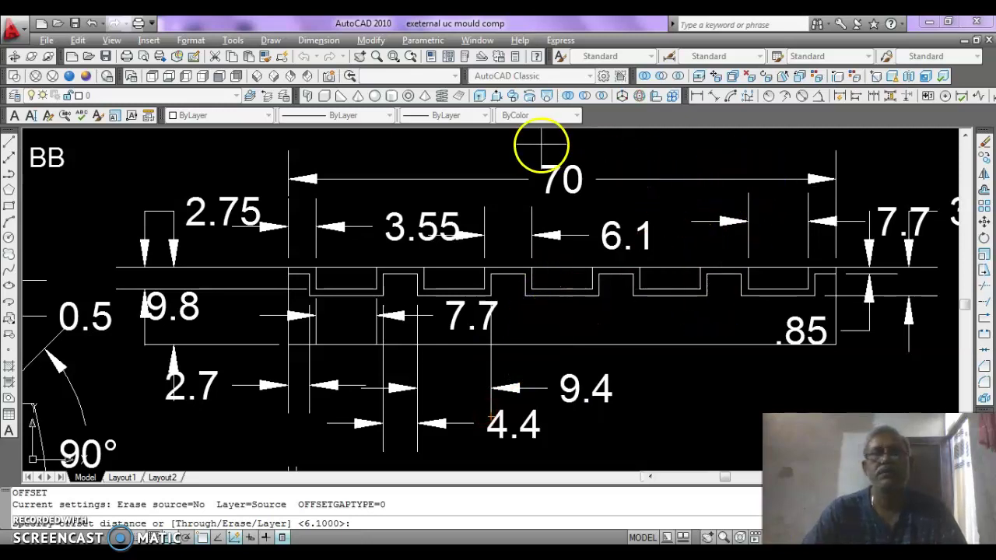
{"action": "left_click", "coordinate": [698, 97]}
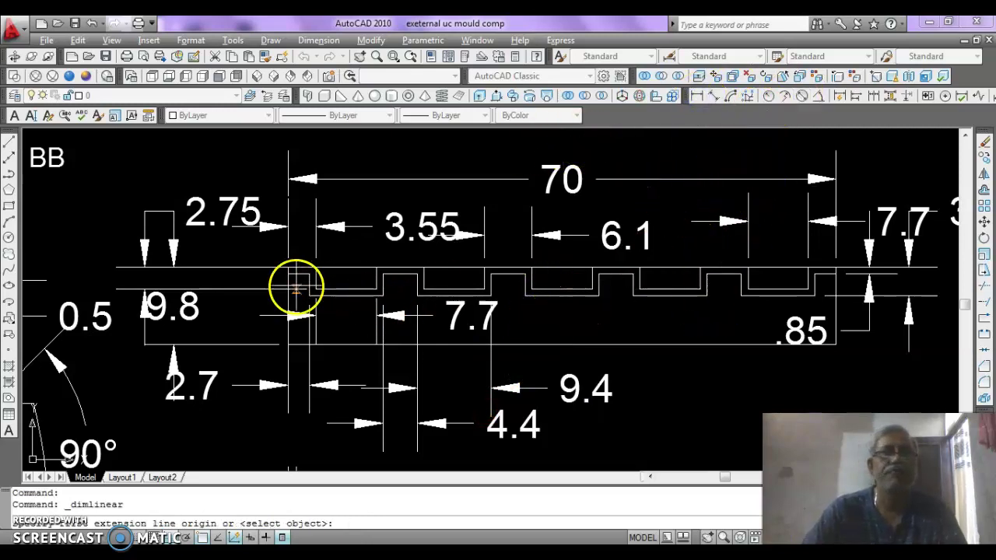
{"action": "left_click", "coordinate": [308, 278]}
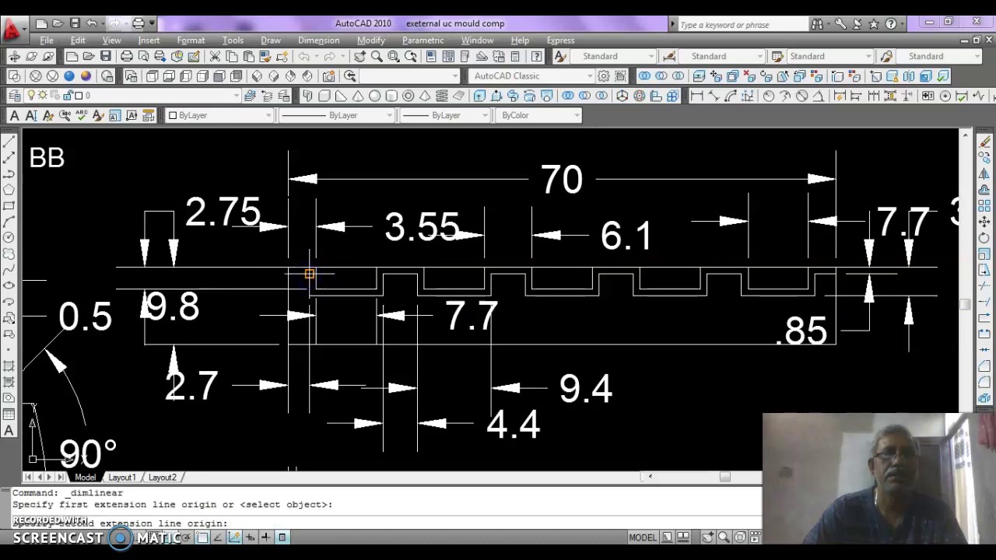
{"action": "left_click", "coordinate": [315, 278]}
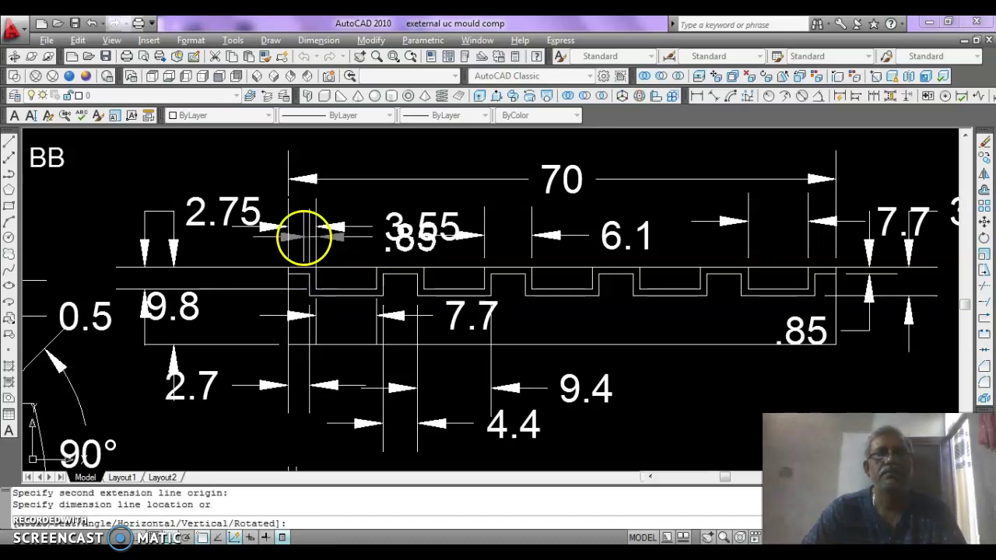
{"action": "key", "text": "Escape"}
{"action": "middle_click_drag", "start_coordinate": [490, 296], "coordinate": [167, 285]}
{"action": "middle_click_drag", "start_coordinate": [316, 296], "coordinate": [39, 291]}
{"action": "middle_click_drag", "start_coordinate": [363, 306], "coordinate": [260, 338]}
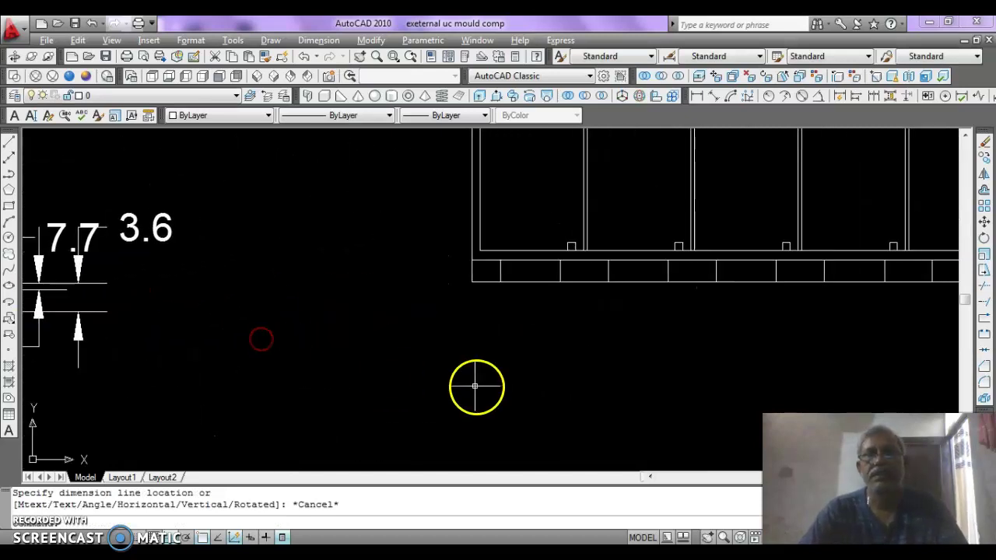
Step: Offset the strip's first vertical line .85 to the left and its second vertical line .85 to the right
{"action": "key", "text": "Escape"}
{"action": "type", "text": "o"}
{"action": "key", "text": "Return"}
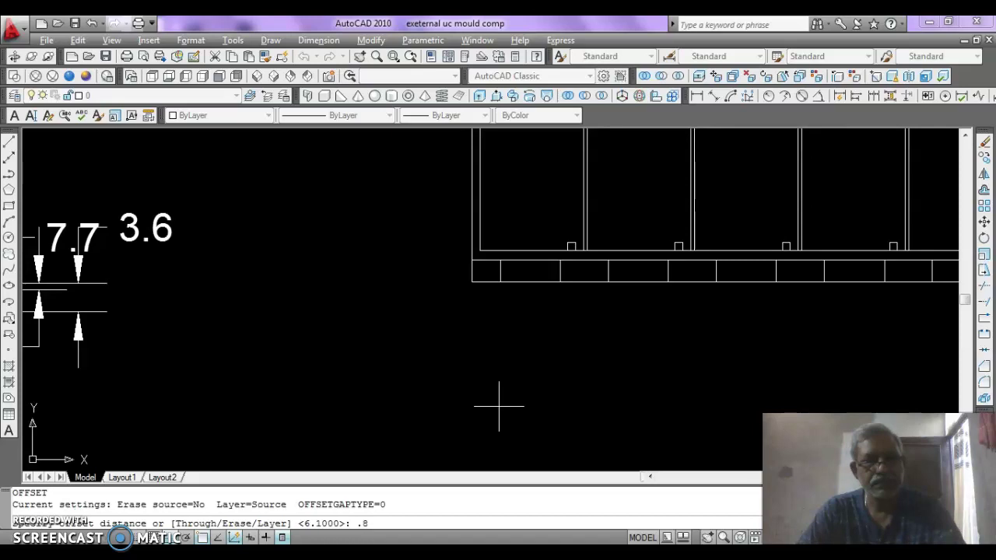
{"action": "type", "text": ".85"}
{"action": "key", "text": "Return"}
{"action": "left_click", "coordinate": [501, 274]}
{"action": "left_click", "coordinate": [454, 312]}
{"action": "left_click", "coordinate": [562, 274]}
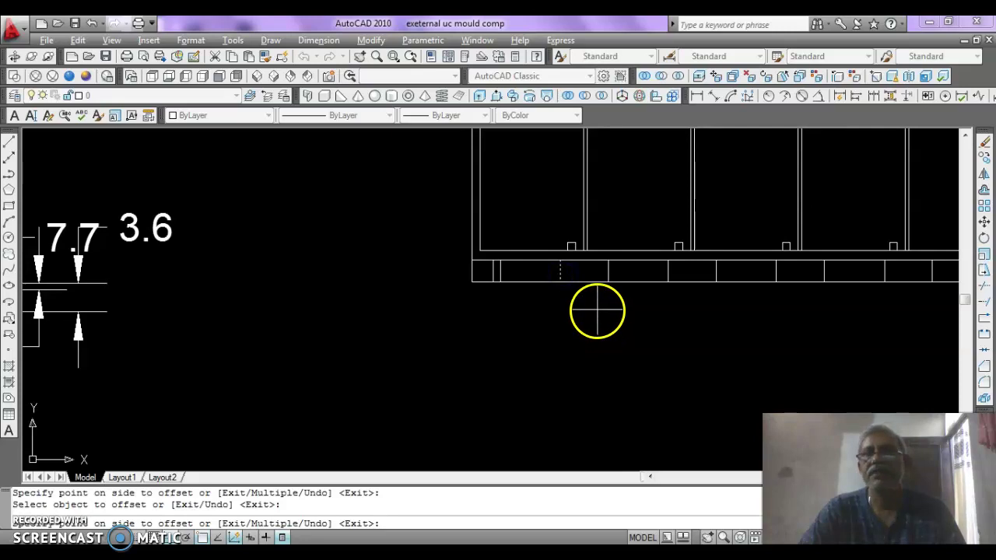
{"action": "left_click", "coordinate": [597, 312]}
{"action": "key", "text": "Escape"}
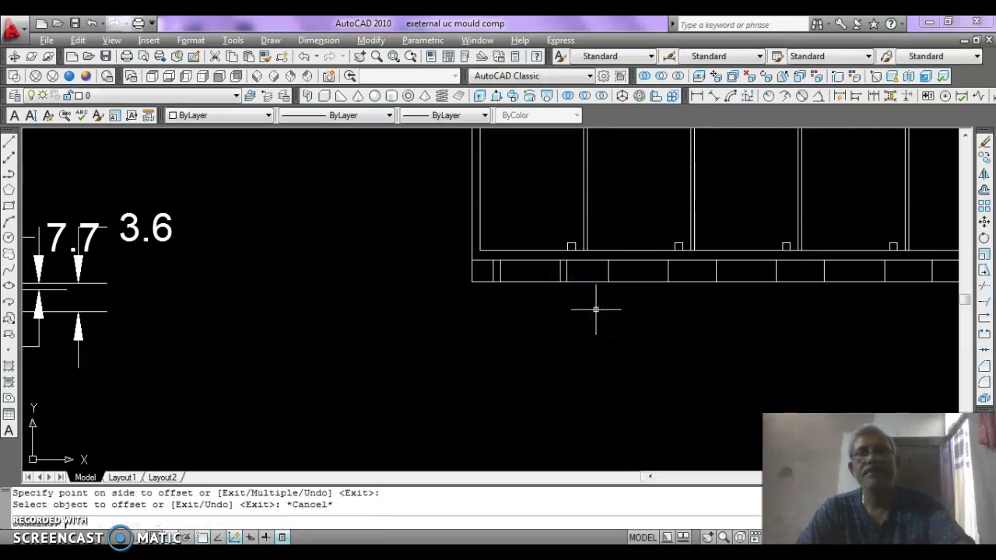
Step: Change the linetype of the offset line beside the first notch line to DASHED
{"action": "left_click", "coordinate": [561, 260]}
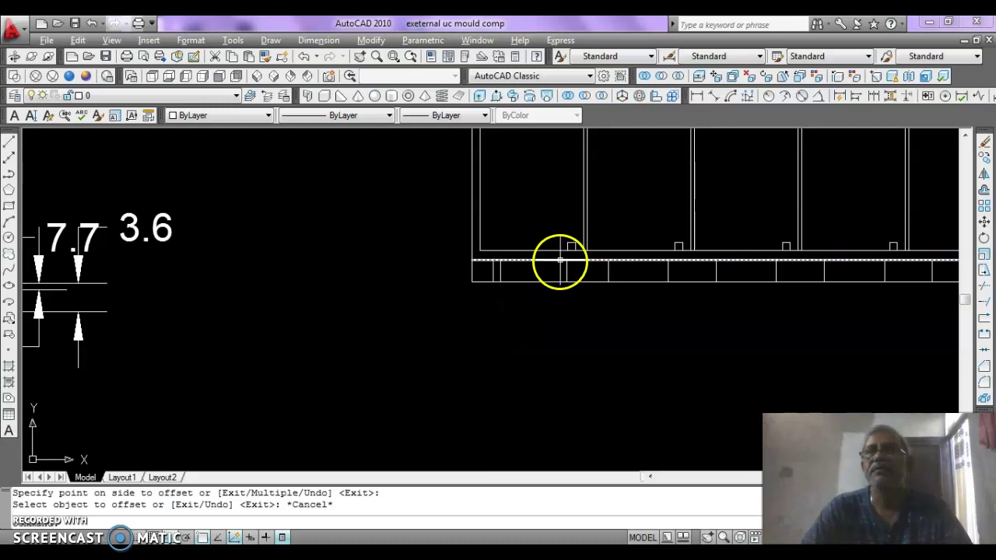
{"action": "left_click", "coordinate": [493, 270]}
{"action": "mouse_move", "coordinate": [572, 203]}
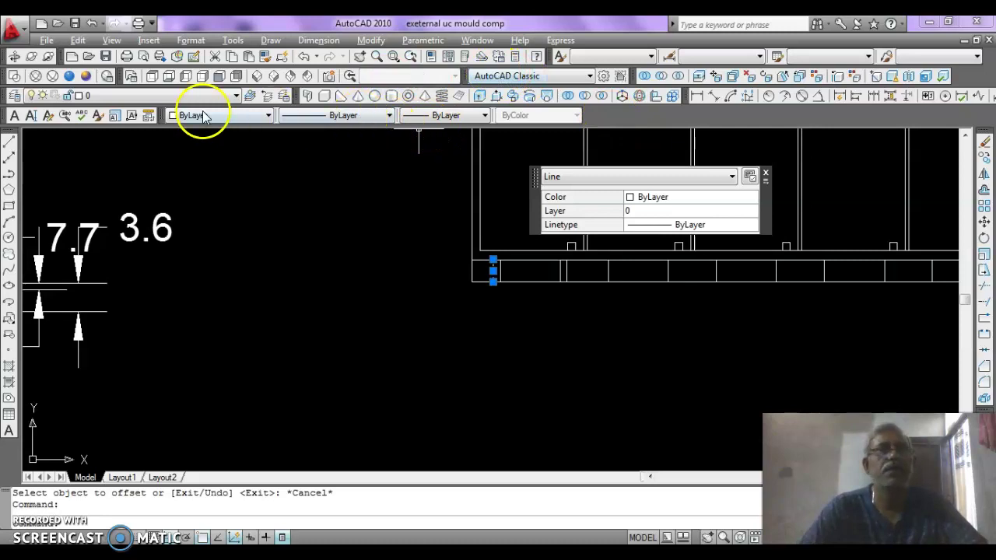
{"action": "left_click", "coordinate": [303, 119]}
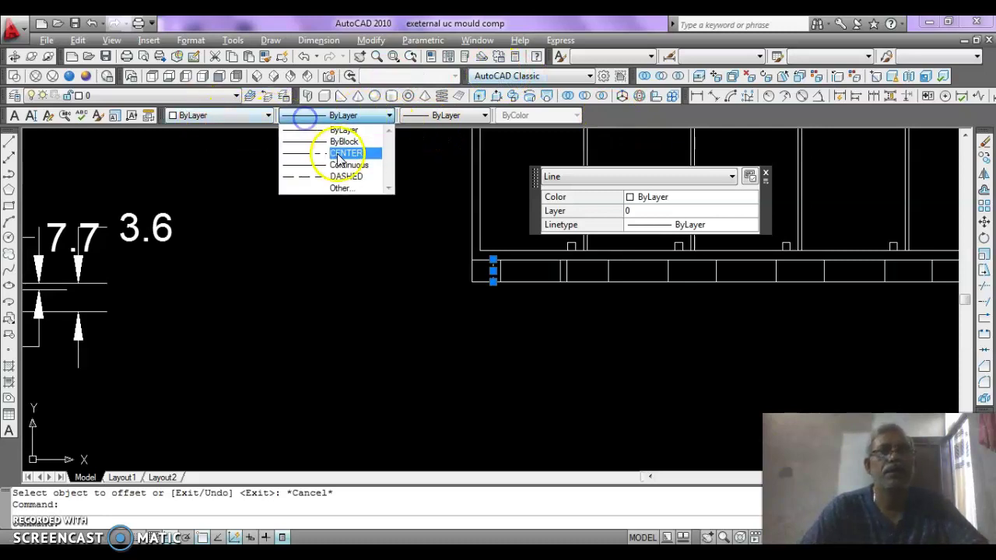
{"action": "left_click", "coordinate": [345, 178]}
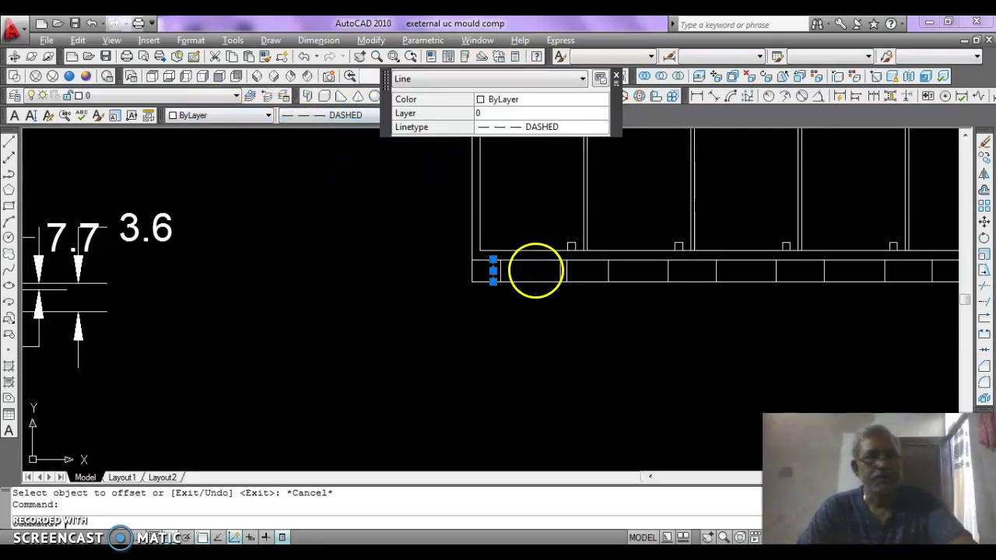
{"action": "key", "text": "Escape"}
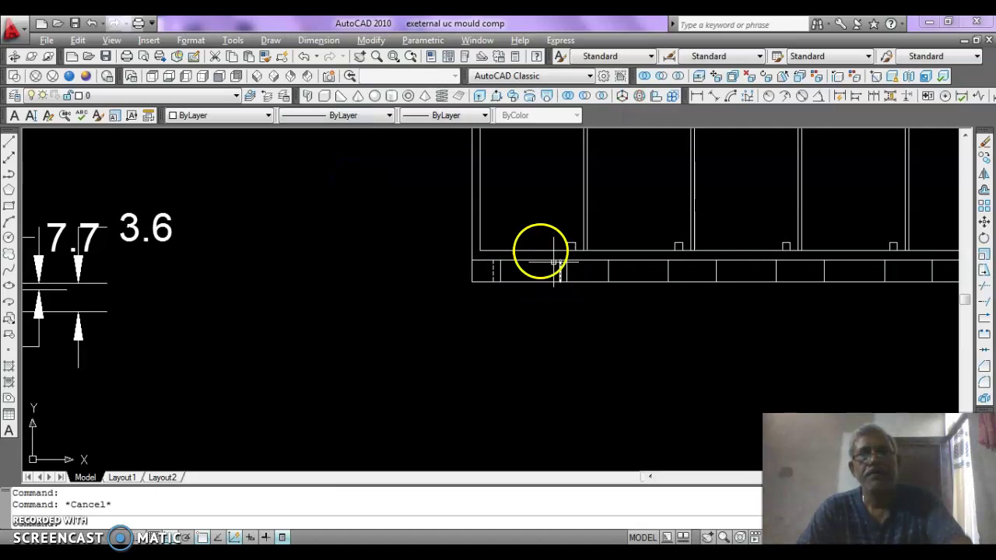
Step: Match the dashed line's properties onto the offset line to the right of the second notch line
{"action": "left_click", "coordinate": [264, 56]}
{"action": "left_click", "coordinate": [493, 272]}
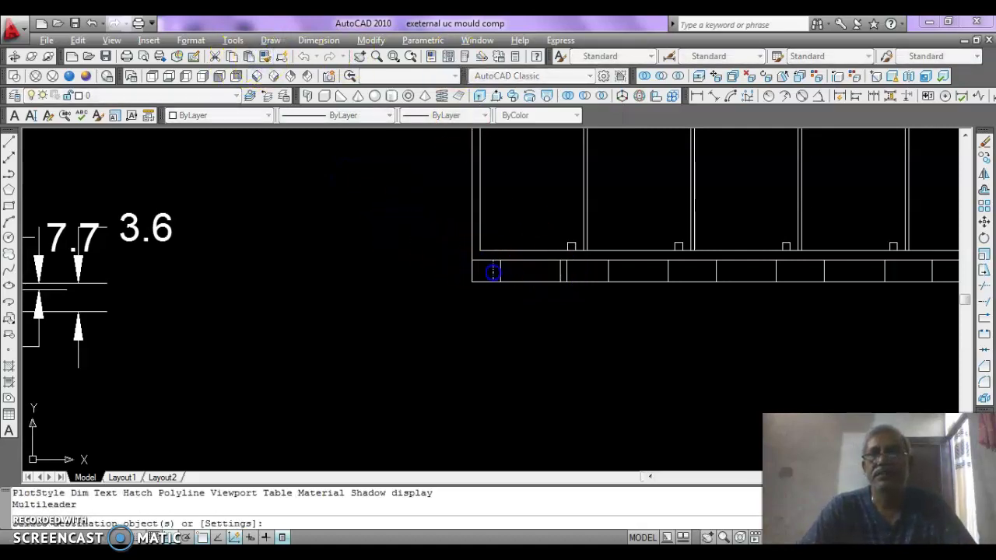
{"action": "left_click", "coordinate": [568, 272]}
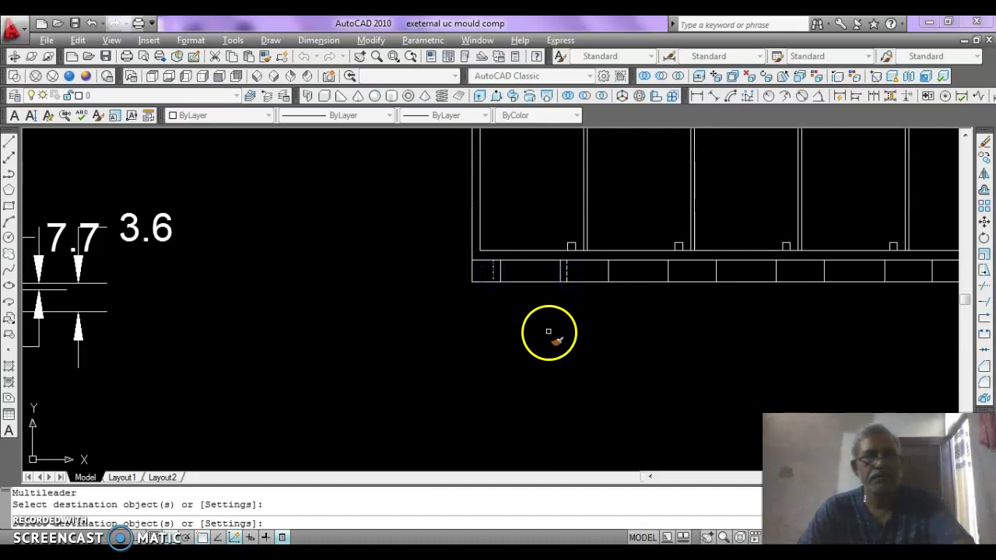
{"action": "key", "text": "Escape"}
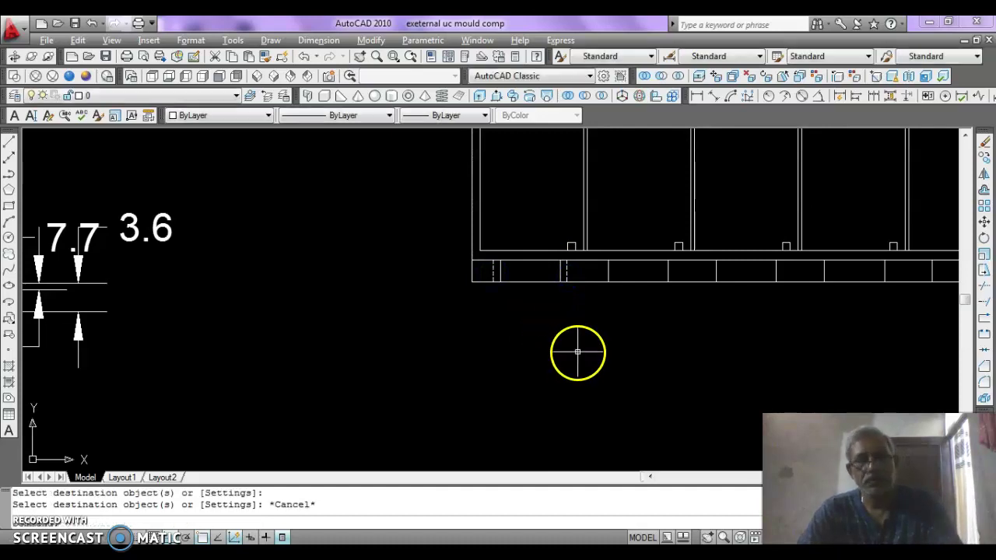
Step: Copy the two dashed notch lines along the strip to the next three notches, using the first notch's solid line endpoint as base
{"action": "type", "text": "co"}
{"action": "key", "text": "Return"}
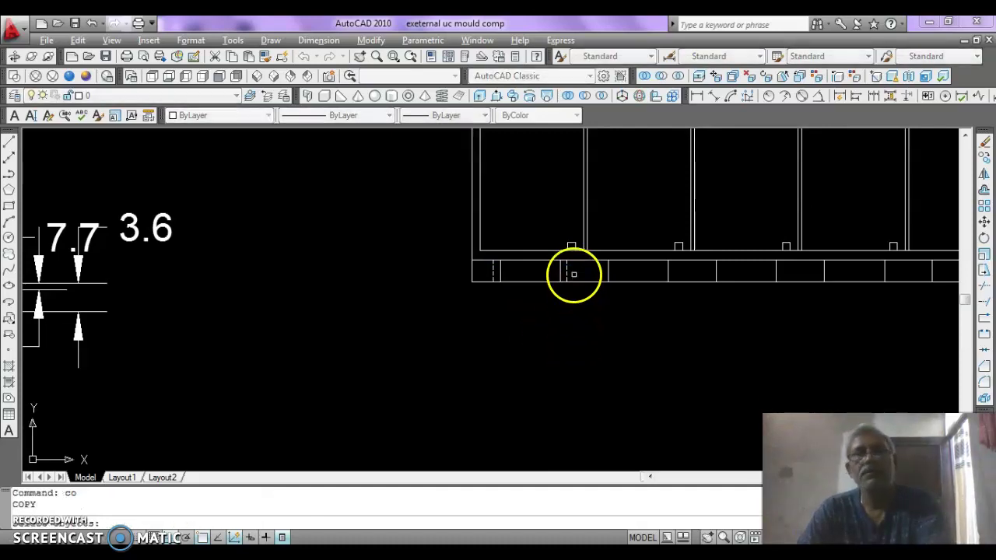
{"action": "left_click", "coordinate": [567, 268]}
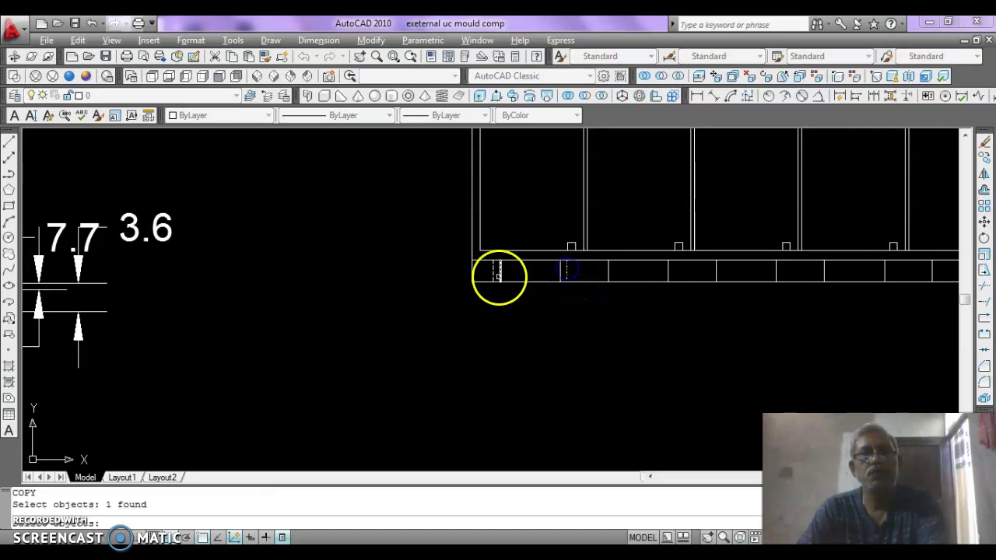
{"action": "left_click", "coordinate": [493, 274]}
{"action": "key", "text": "Return"}
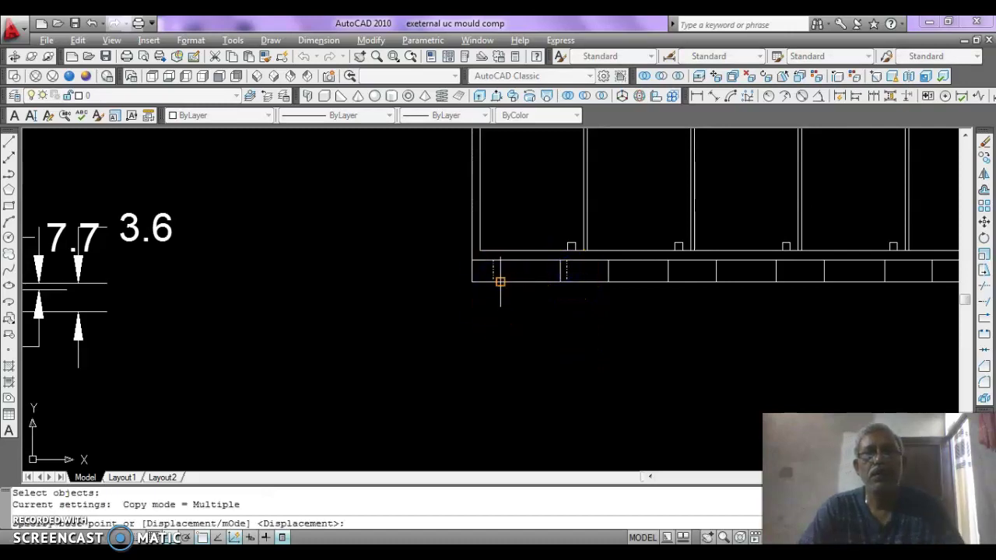
{"action": "left_click", "coordinate": [501, 282]}
{"action": "left_click", "coordinate": [610, 284]}
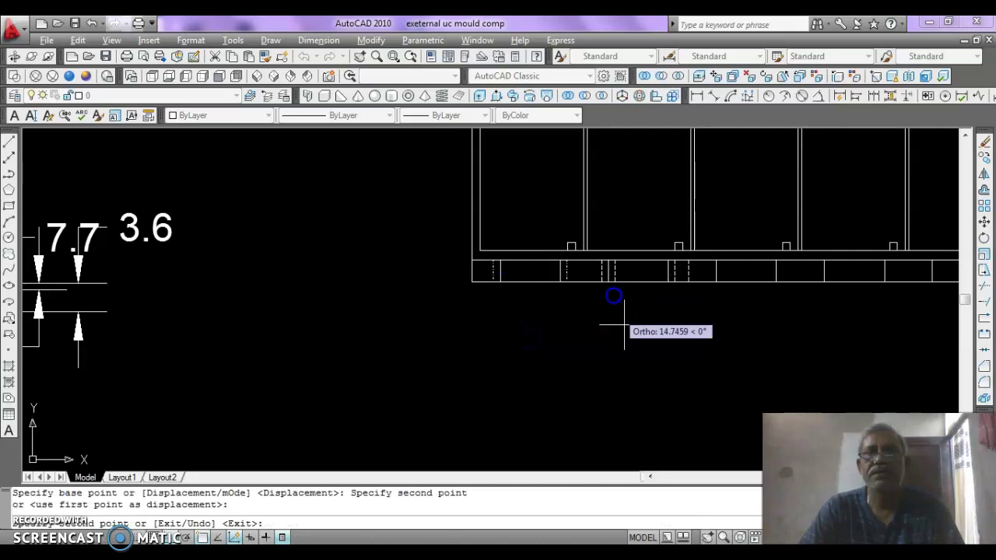
{"action": "left_click", "coordinate": [716, 283]}
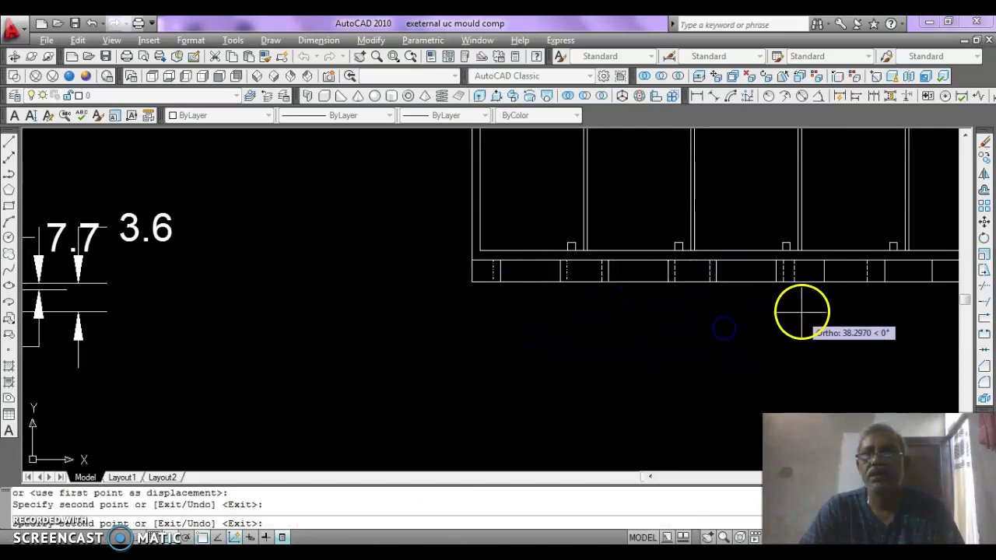
{"action": "left_click", "coordinate": [825, 282]}
{"action": "middle_click_drag", "start_coordinate": [749, 312], "coordinate": [511, 295]}
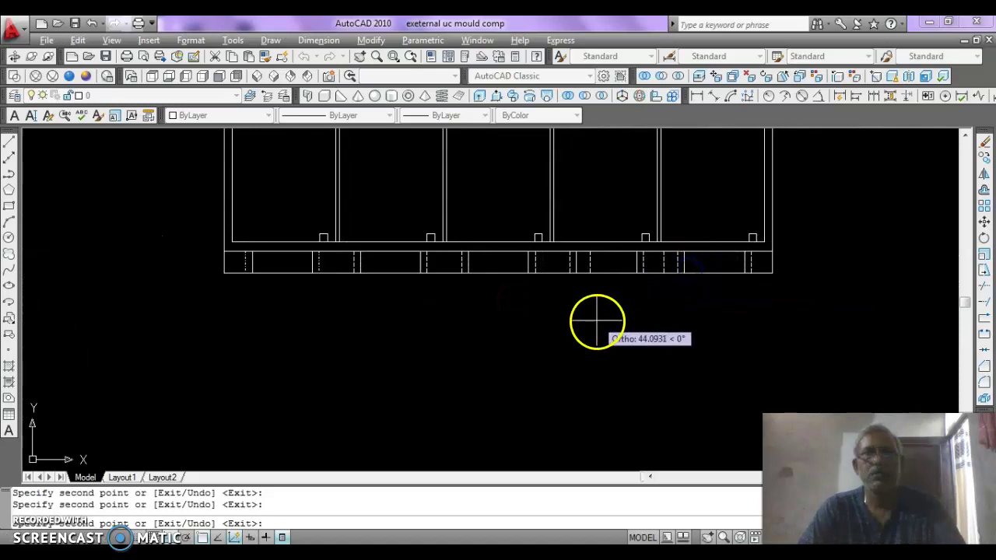
{"action": "key", "text": "Escape"}
Step: Examine the notch lines and the dashed horizontal line along the lower strip of the reference top view
{"action": "mouse_move", "coordinate": [448, 309]}
{"action": "middle_mouse_down"}
{"action": "mouse_move", "coordinate": [460, 327]}
{"action": "mouse_move", "coordinate": [540, 294]}
{"action": "mouse_move", "coordinate": [576, 224]}
{"action": "mouse_move", "coordinate": [670, 335]}
{"action": "middle_mouse_up"}
{"action": "scroll", "coordinate": [576, 224], "scroll_direction": "up", "scroll_amount": 2}
{"action": "scroll", "coordinate": [514, 247], "scroll_direction": "up", "scroll_amount": 3}
{"action": "mouse_move", "coordinate": [514, 247]}
{"action": "middle_mouse_down"}
{"action": "mouse_move", "coordinate": [582, 387]}
{"action": "mouse_move", "coordinate": [831, 323]}
{"action": "mouse_move", "coordinate": [814, 171]}
{"action": "mouse_move", "coordinate": [785, 142]}
{"action": "middle_mouse_up"}
{"action": "middle_click_drag", "start_coordinate": [422, 319], "coordinate": [474, 518]}
{"action": "mouse_move", "coordinate": [441, 378]}
{"action": "middle_mouse_down"}
{"action": "mouse_move", "coordinate": [443, 444]}
{"action": "mouse_move", "coordinate": [507, 363]}
{"action": "mouse_move", "coordinate": [451, 415]}
{"action": "mouse_move", "coordinate": [456, 315]}
{"action": "mouse_move", "coordinate": [437, 389]}
{"action": "mouse_move", "coordinate": [318, 369]}
{"action": "mouse_move", "coordinate": [104, 367]}
{"action": "middle_mouse_up"}
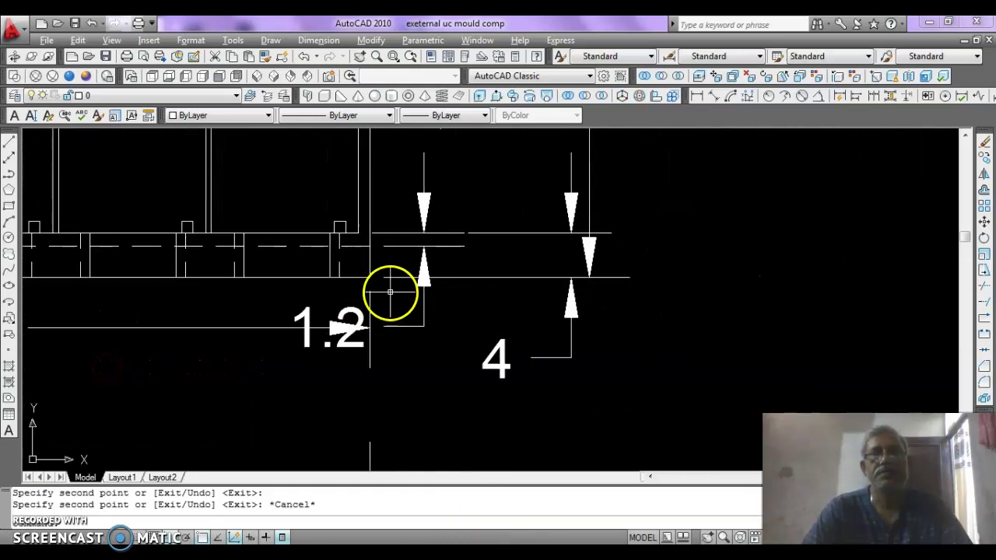
{"action": "middle_click_drag", "start_coordinate": [337, 303], "coordinate": [23, 314]}
{"action": "middle_click_drag", "start_coordinate": [396, 282], "coordinate": [112, 288]}
{"action": "middle_click_drag", "start_coordinate": [329, 291], "coordinate": [6, 317]}
{"action": "mouse_move", "coordinate": [267, 283]}
{"action": "middle_mouse_down"}
{"action": "mouse_move", "coordinate": [267, 293]}
{"action": "mouse_move", "coordinate": [269, 78]}
{"action": "middle_mouse_up"}
{"action": "middle_click_drag", "start_coordinate": [382, 343], "coordinate": [405, 193]}
{"action": "key", "text": "Escape"}
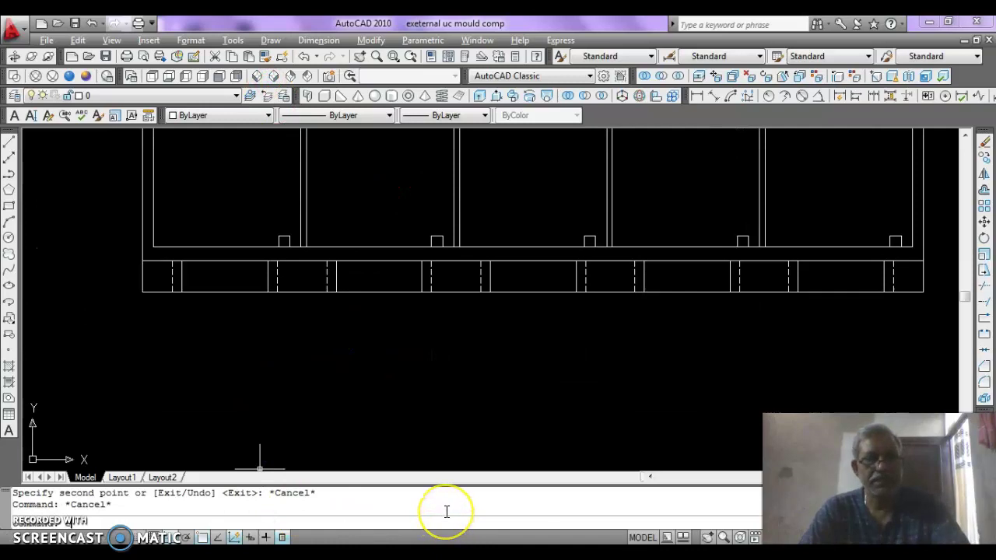
{"action": "type", "text": "ex"}
{"action": "key", "text": "Return"}
{"action": "key", "text": "Return"}
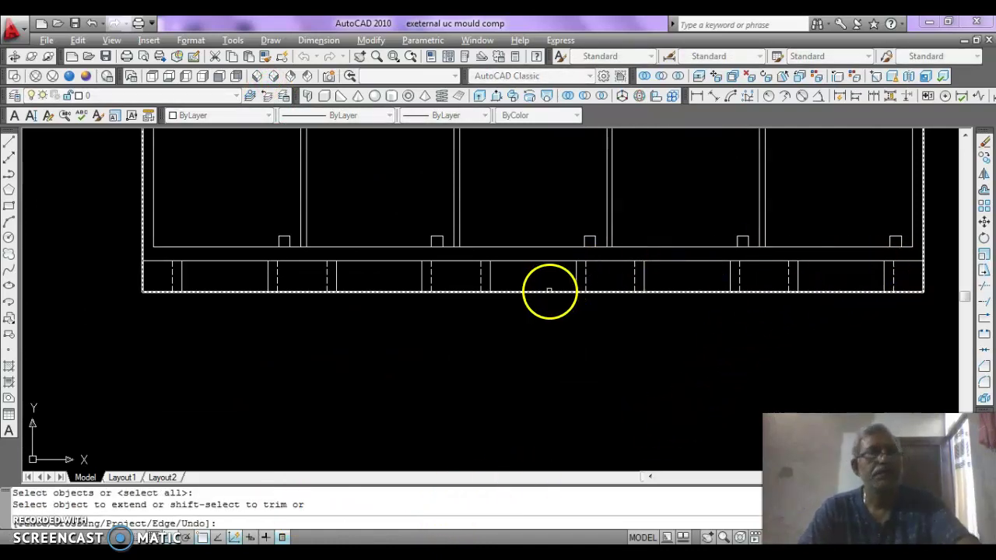
{"action": "middle_click_drag", "start_coordinate": [565, 278], "coordinate": [560, 376]}
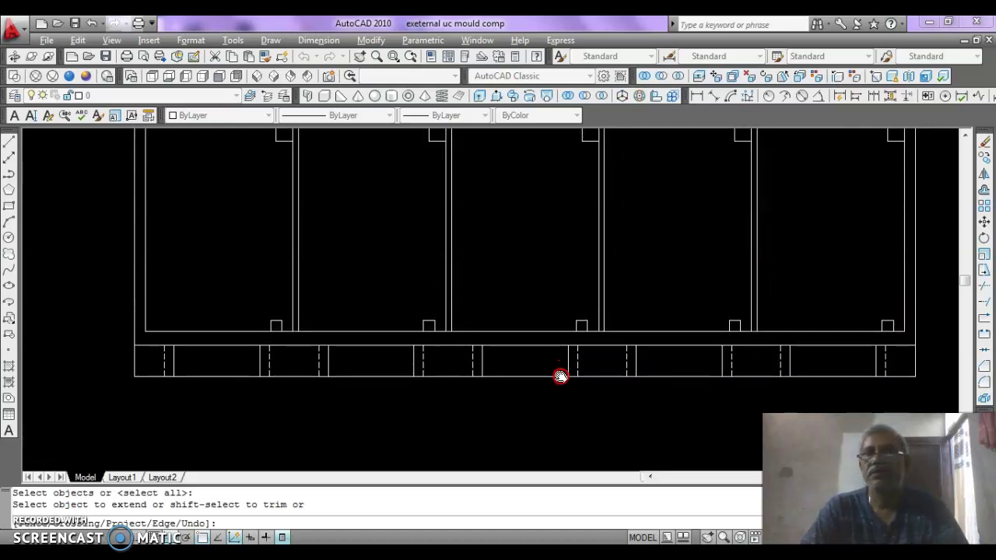
{"action": "key", "text": "Escape"}
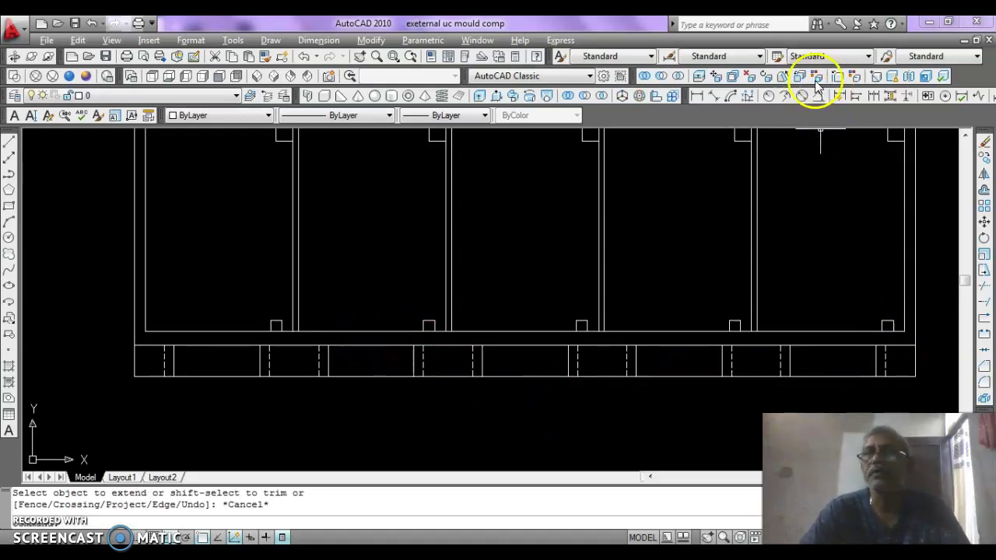
Step: Measure the vertical gap between the strip's upper line and the inner wall's lower line at the right-hand corner
{"action": "left_click", "coordinate": [693, 95]}
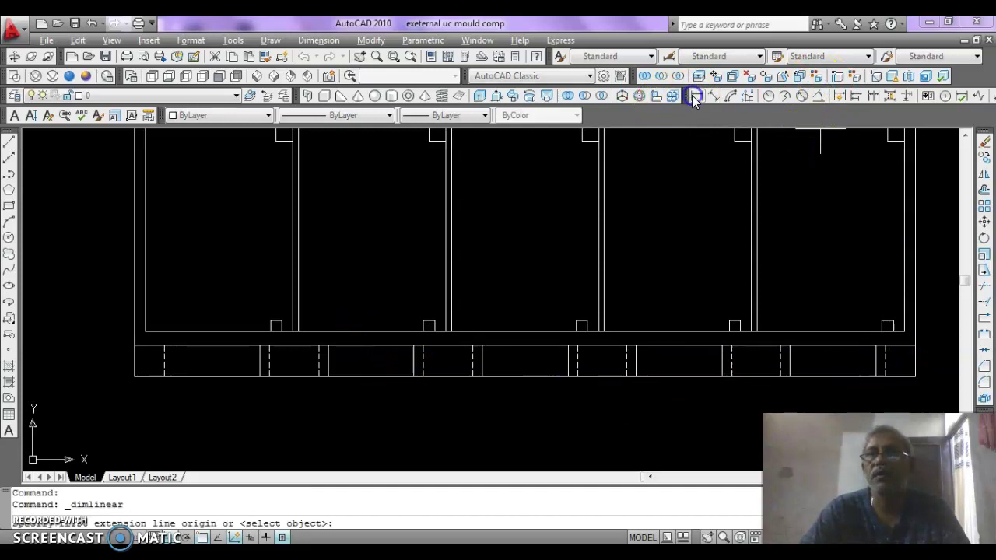
{"action": "left_click", "coordinate": [916, 347]}
{"action": "left_click", "coordinate": [904, 331]}
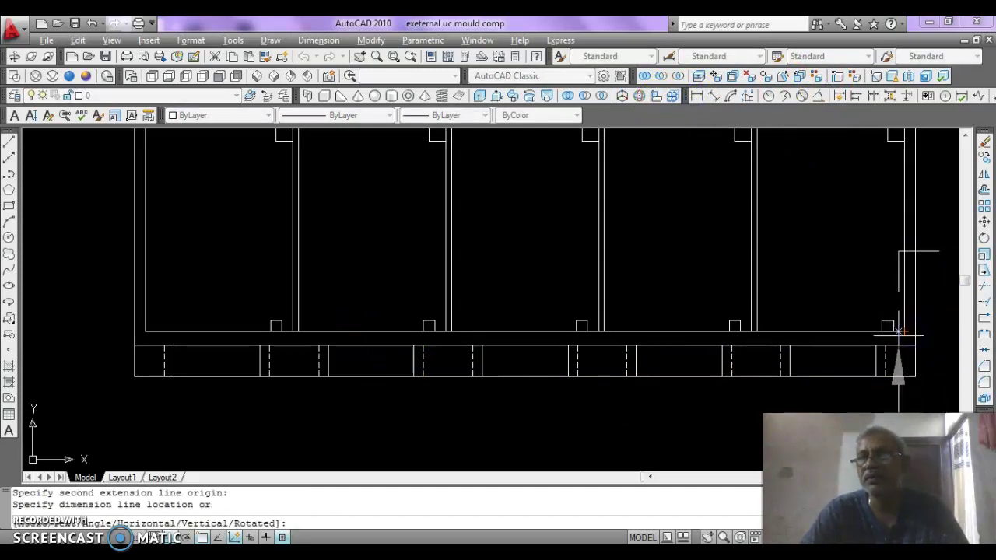
{"action": "middle_click_drag", "start_coordinate": [887, 336], "coordinate": [705, 326]}
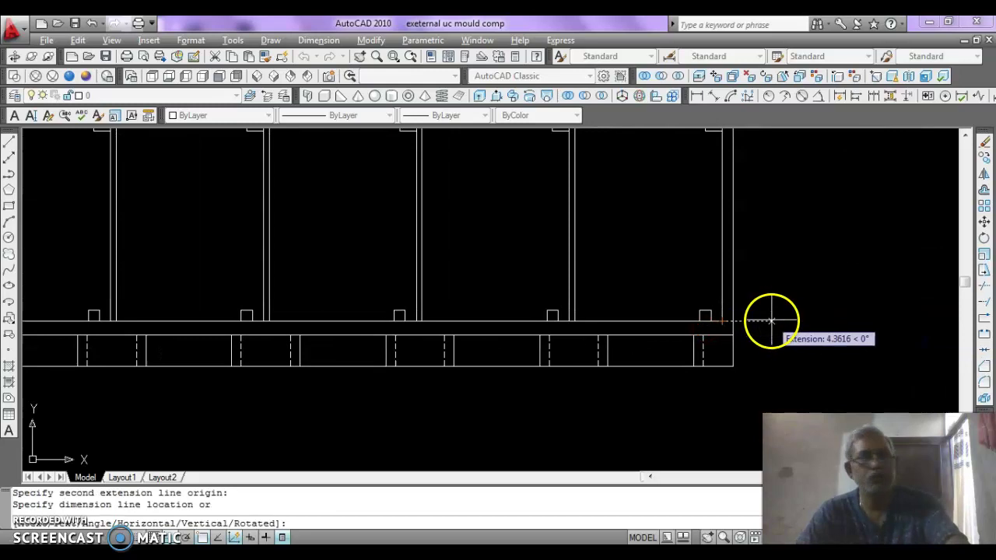
{"action": "key", "text": "Escape"}
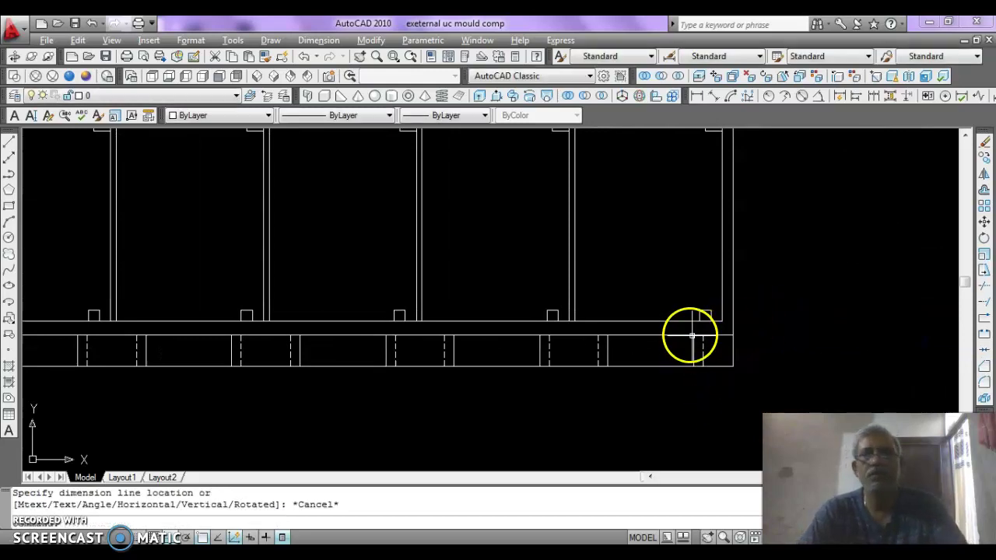
Step: Match a dashed notch line's properties onto the strip's upper horizontal line
{"action": "middle_click_drag", "start_coordinate": [376, 312], "coordinate": [942, 327]}
{"action": "mouse_move", "coordinate": [358, 239]}
{"action": "middle_mouse_down"}
{"action": "mouse_move", "coordinate": [396, 318]}
{"action": "mouse_move", "coordinate": [608, 403]}
{"action": "mouse_move", "coordinate": [749, 427]}
{"action": "mouse_move", "coordinate": [22, 257]}
{"action": "middle_mouse_up"}
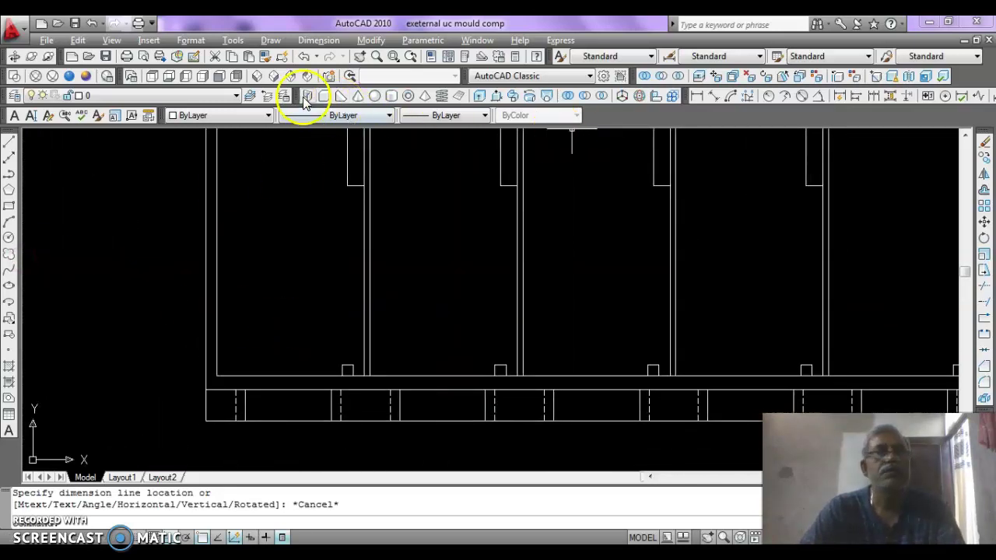
{"action": "left_click", "coordinate": [265, 56]}
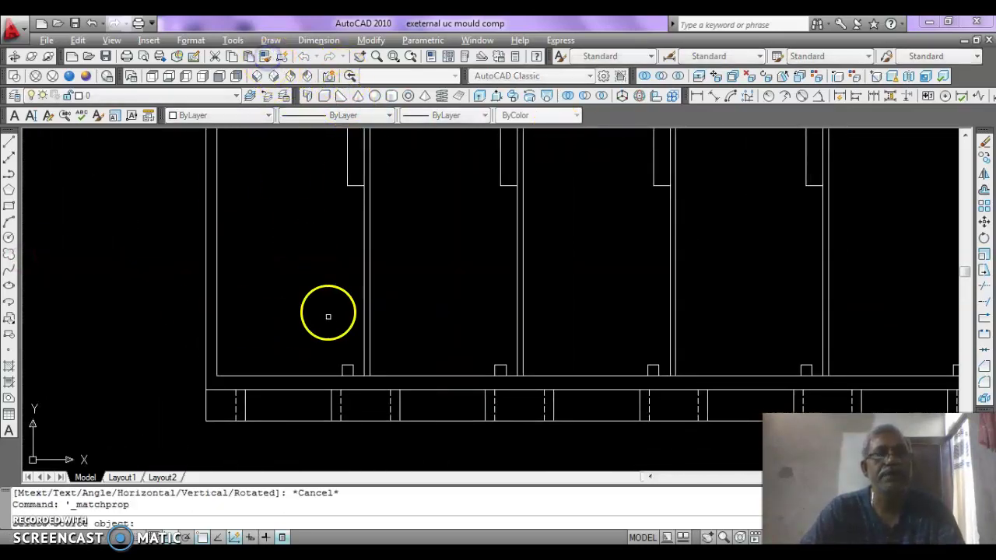
{"action": "left_click", "coordinate": [391, 406]}
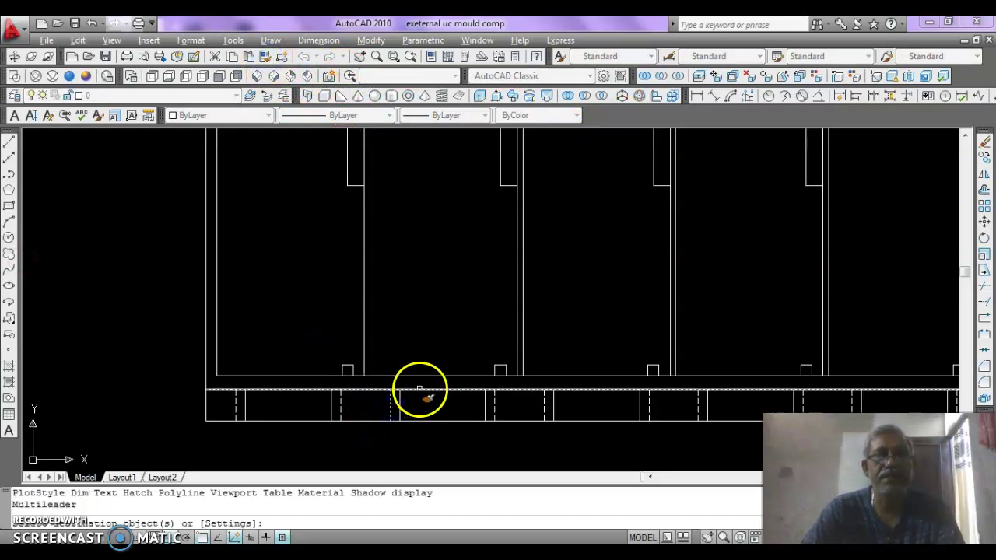
{"action": "left_click", "coordinate": [419, 389]}
{"action": "key", "text": "Escape"}
Step: Extend the strip's solid and dashed vertical notch lines up to the inner wall's lower line
{"action": "mouse_move", "coordinate": [430, 405]}
{"action": "middle_mouse_down"}
{"action": "mouse_move", "coordinate": [278, 355]}
{"action": "mouse_move", "coordinate": [294, 347]}
{"action": "middle_mouse_up"}
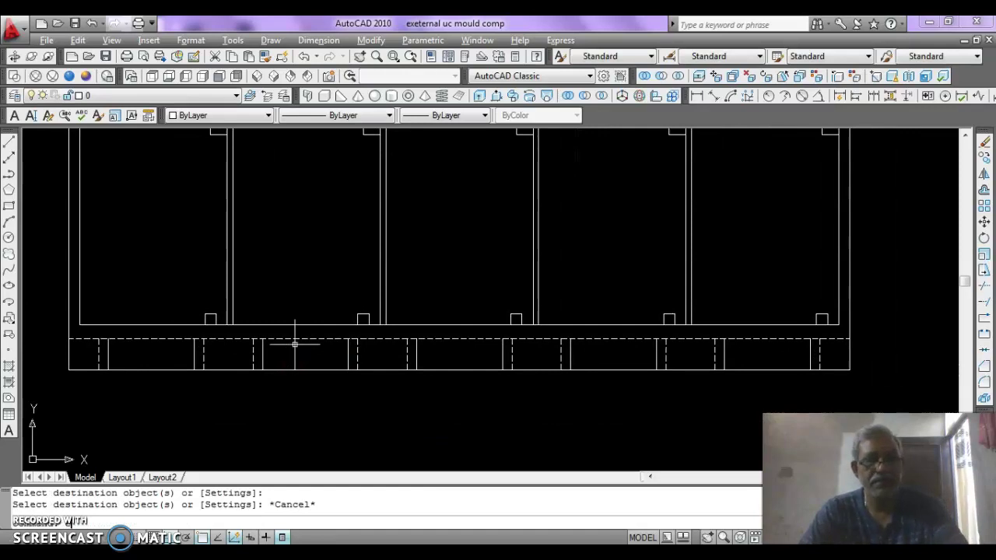
{"action": "type", "text": "ex"}
{"action": "key", "text": "Return"}
{"action": "key", "text": "Return"}
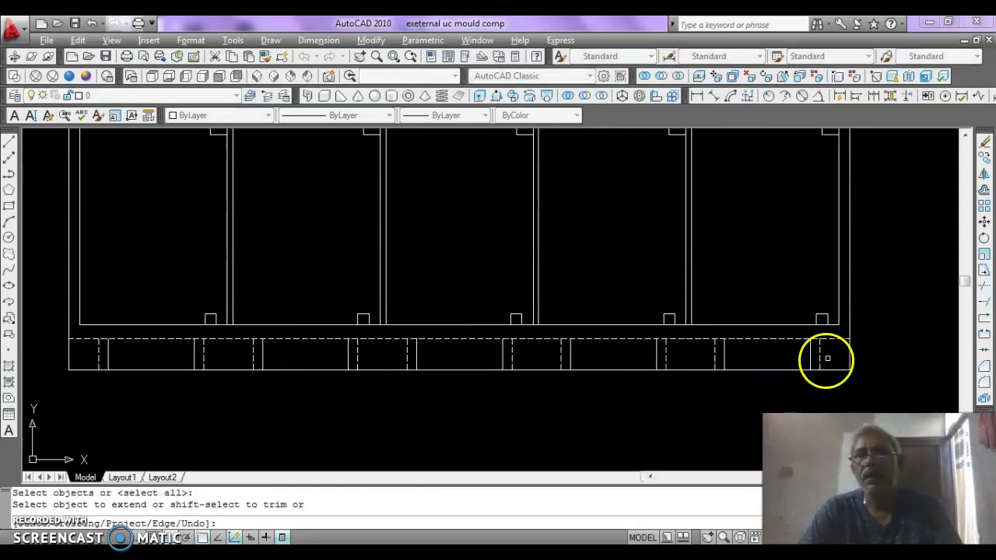
{"action": "left_click_drag", "start_coordinate": [817, 347], "coordinate": [88, 351]}
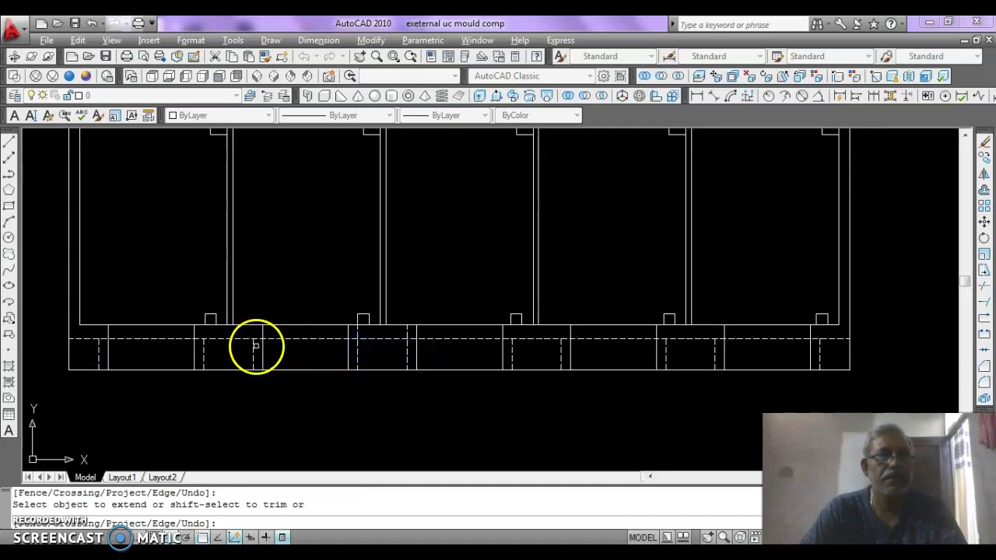
{"action": "left_click", "coordinate": [203, 350]}
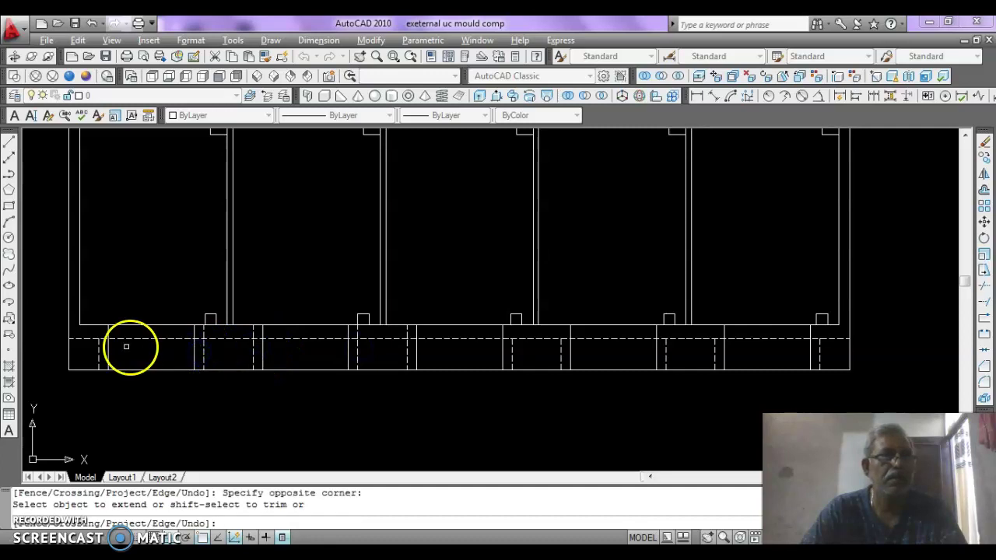
{"action": "left_click", "coordinate": [97, 350]}
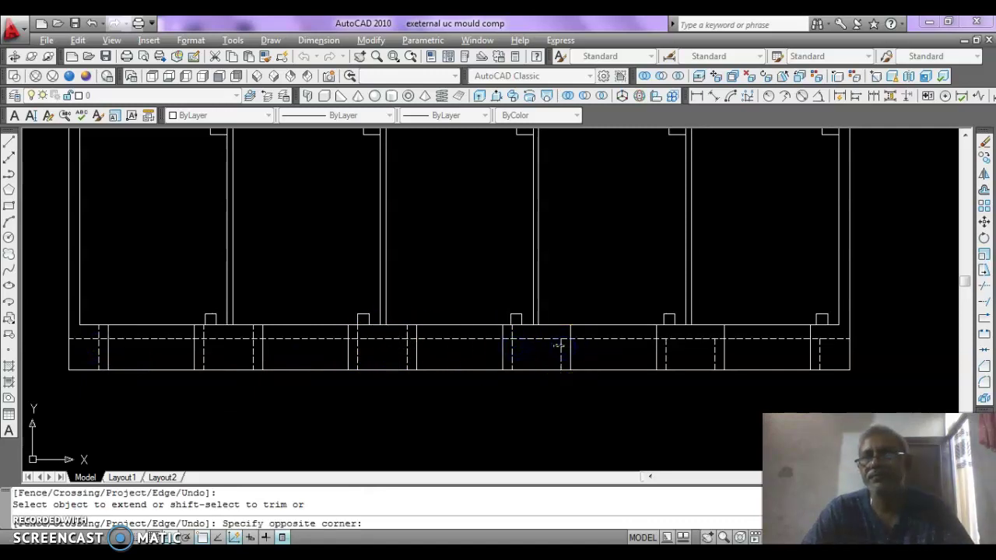
{"action": "left_click", "coordinate": [557, 346]}
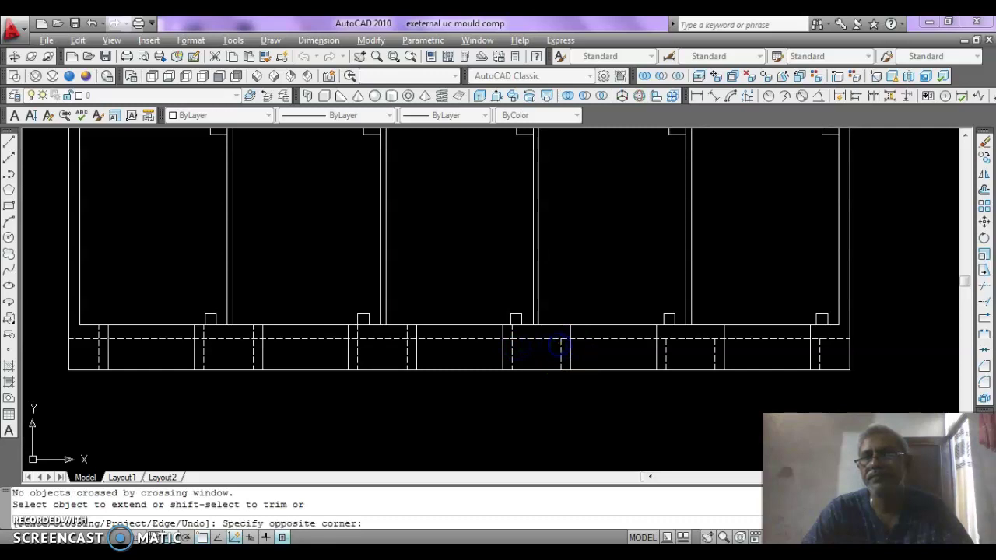
{"action": "left_click", "coordinate": [564, 345]}
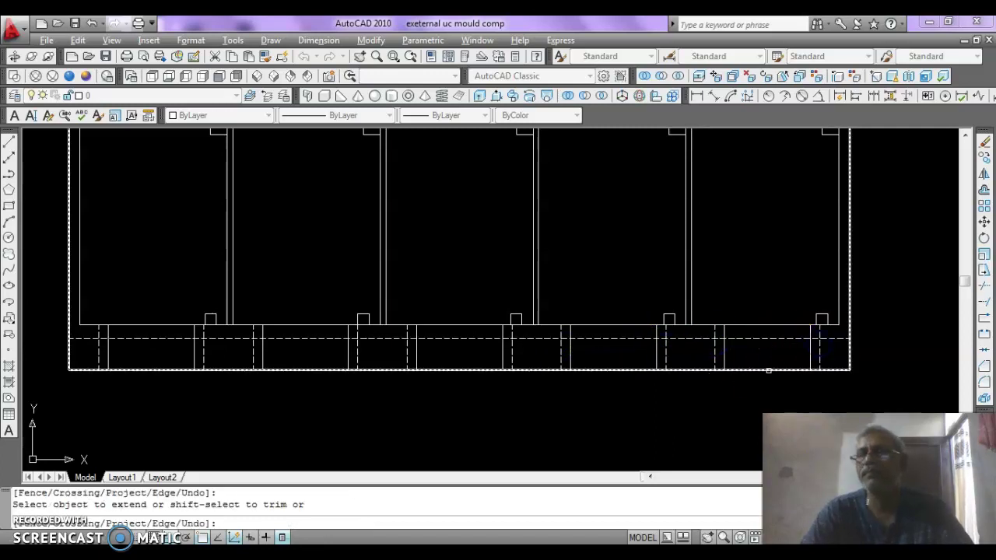
Step: Start a polyline below the redrawn top view, aligned with its left edge, with a 2.55 horizontal segment to the right
{"action": "mouse_move", "coordinate": [604, 334]}
{"action": "middle_mouse_down"}
{"action": "mouse_move", "coordinate": [711, 363]}
{"action": "mouse_move", "coordinate": [669, 301]}
{"action": "mouse_move", "coordinate": [642, 313]}
{"action": "mouse_move", "coordinate": [614, 350]}
{"action": "mouse_move", "coordinate": [614, 373]}
{"action": "middle_mouse_up"}
{"action": "scroll", "coordinate": [580, 300], "scroll_direction": "down", "scroll_amount": 4}
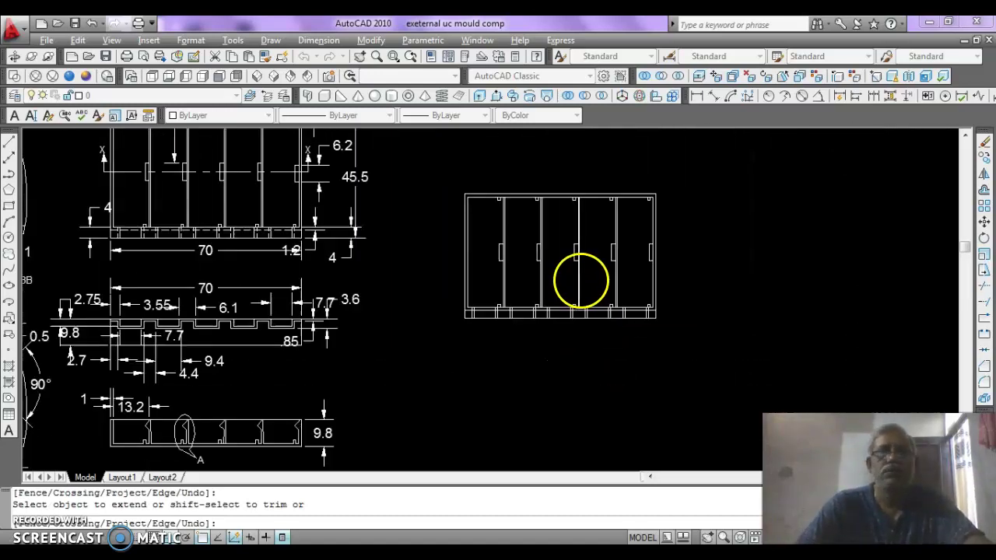
{"action": "mouse_move", "coordinate": [331, 256]}
{"action": "middle_mouse_down"}
{"action": "mouse_move", "coordinate": [397, 303]}
{"action": "mouse_move", "coordinate": [405, 289]}
{"action": "mouse_move", "coordinate": [426, 288]}
{"action": "mouse_move", "coordinate": [433, 165]}
{"action": "middle_mouse_up"}
{"action": "mouse_move", "coordinate": [575, 284]}
{"action": "middle_mouse_down"}
{"action": "mouse_move", "coordinate": [571, 318]}
{"action": "mouse_move", "coordinate": [500, 280]}
{"action": "middle_mouse_up"}
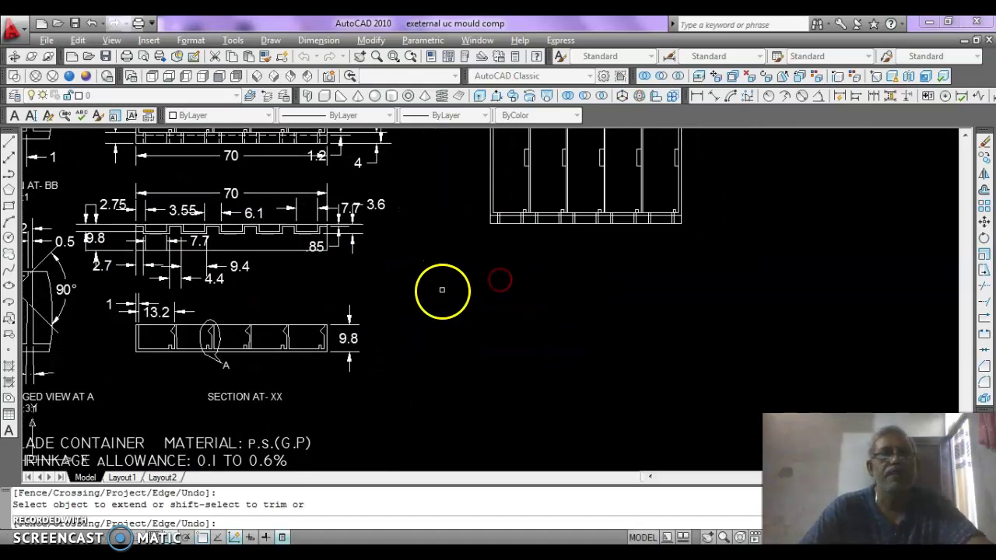
{"action": "left_click", "coordinate": [9, 173]}
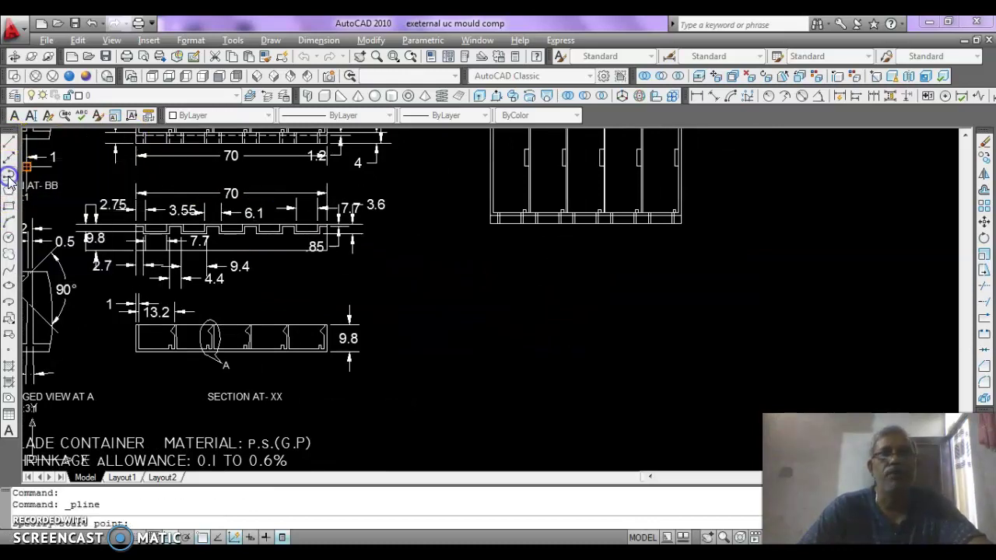
{"action": "left_click", "coordinate": [490, 264]}
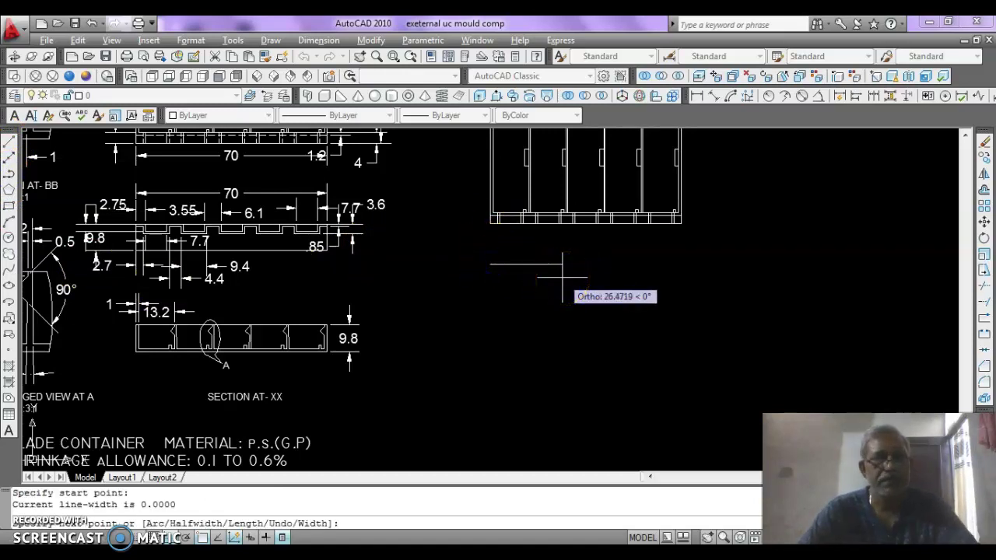
{"action": "type", "text": "2."}
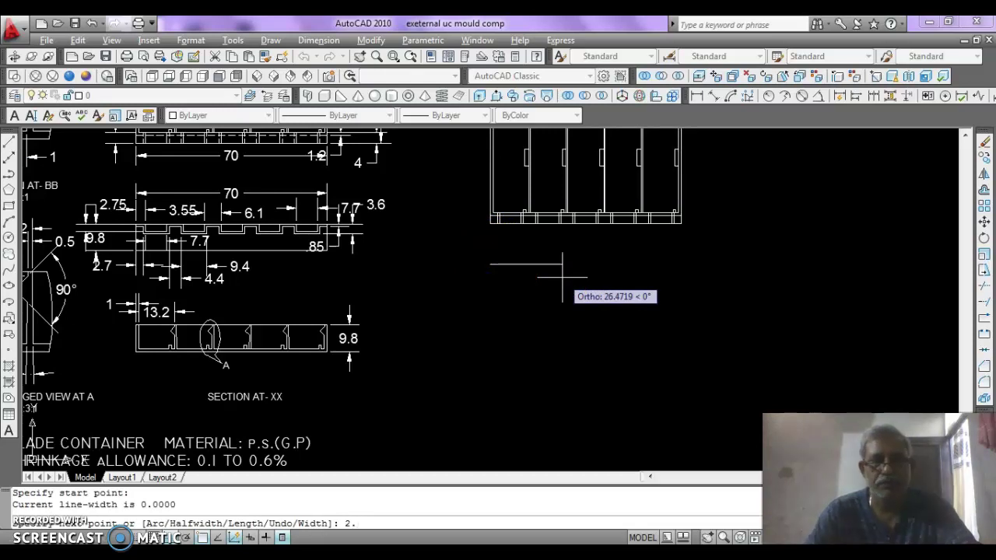
{"action": "type", "text": "55"}
{"action": "key", "text": "Return"}
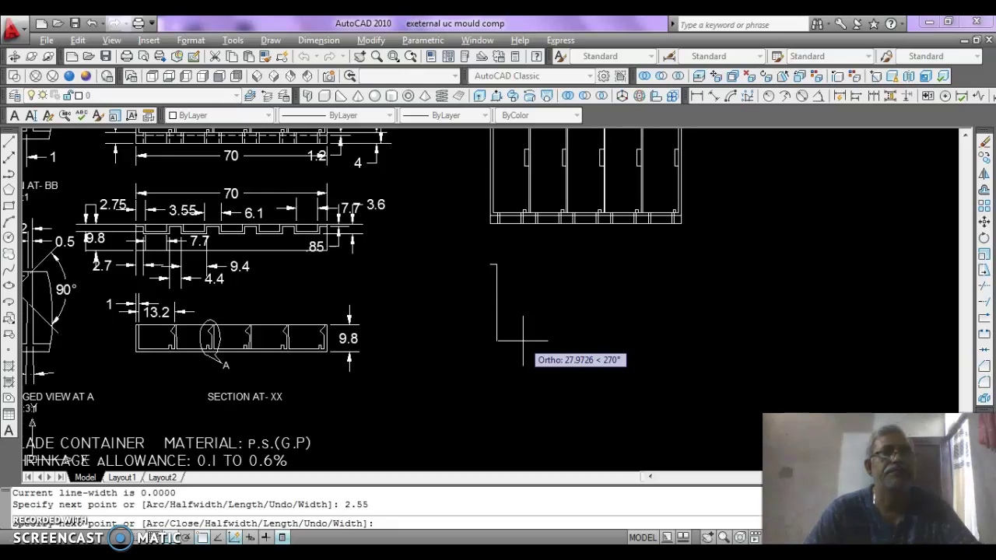
Step: Continue the polyline with the first notch: 2.75 down, 7.7 to the right and 2.75 back up
{"action": "type", "text": "2.75"}
{"action": "key", "text": "Return"}
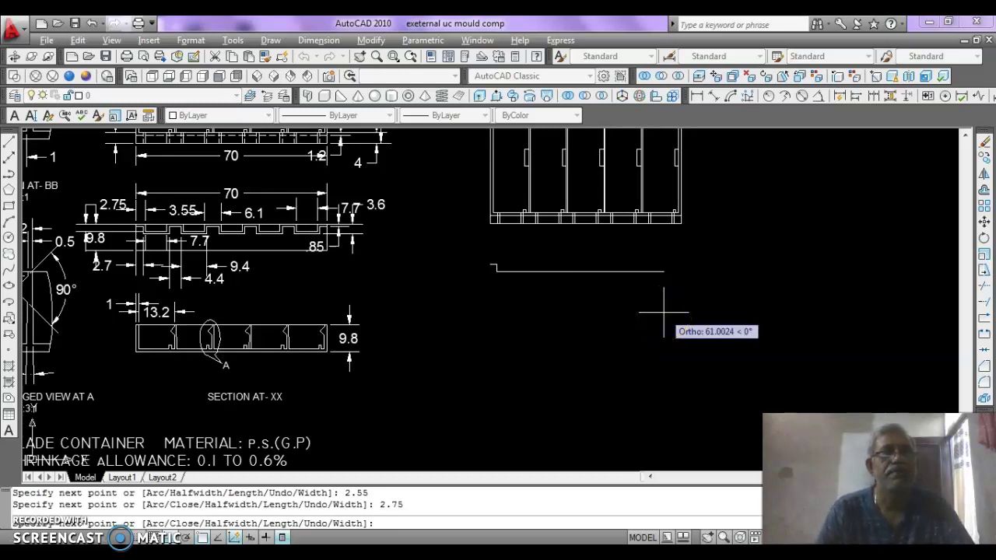
{"action": "type", "text": "7."}
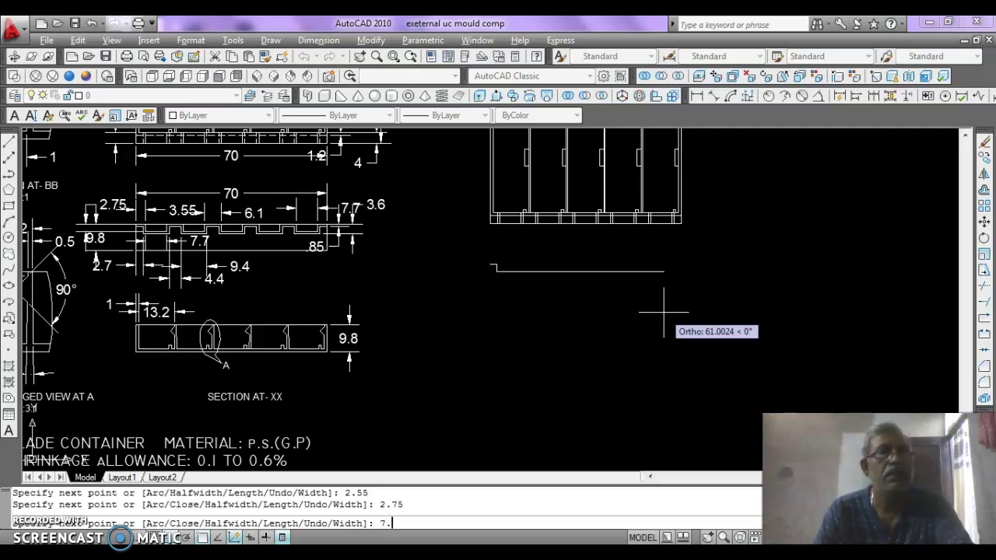
{"action": "type", "text": "7"}
{"action": "key", "text": "Return"}
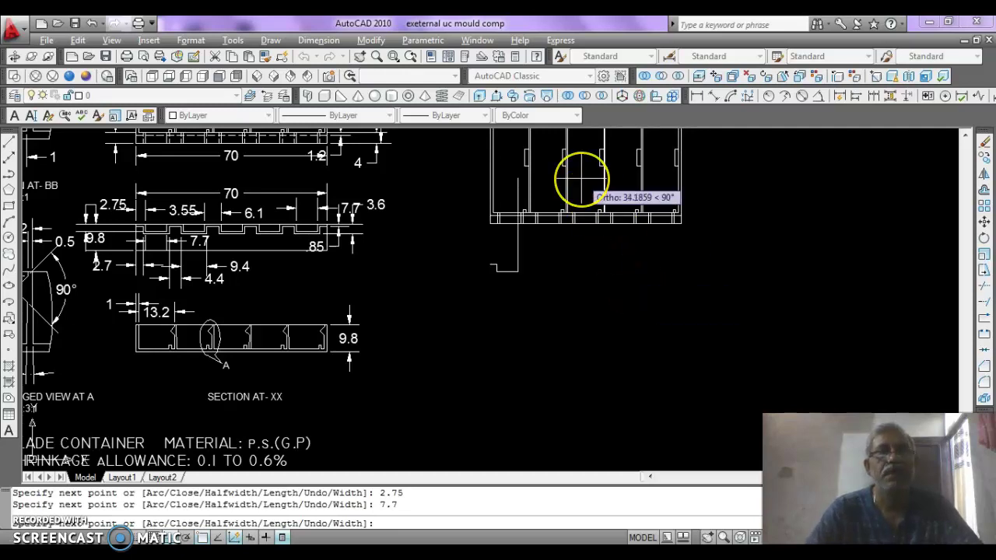
{"action": "type", "text": "2."}
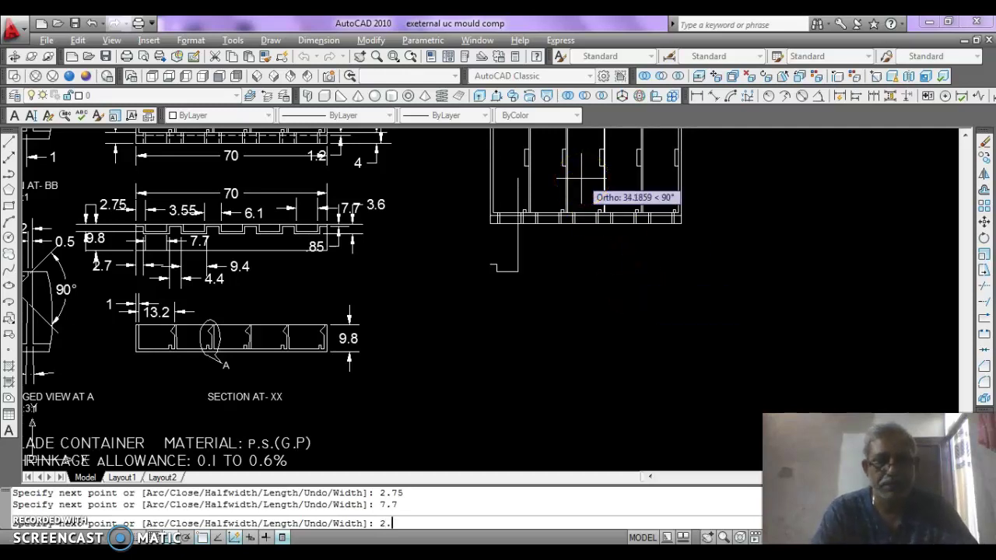
{"action": "type", "text": "75"}
{"action": "key", "text": "Return"}
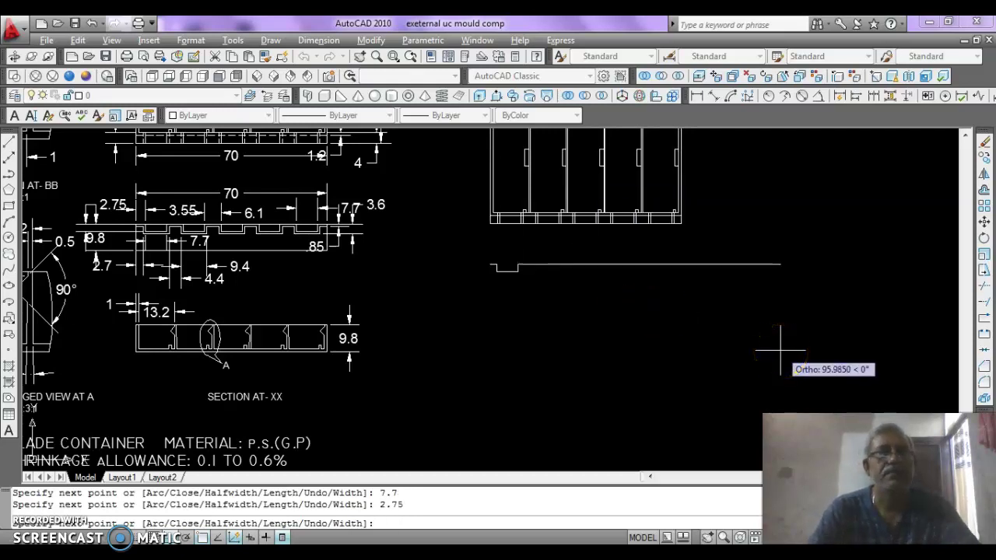
Step: Extend the polyline 6.1 to the right, then draw the second notch's 2.75 downward side and 7.7 bottom segment
{"action": "type", "text": "6.1"}
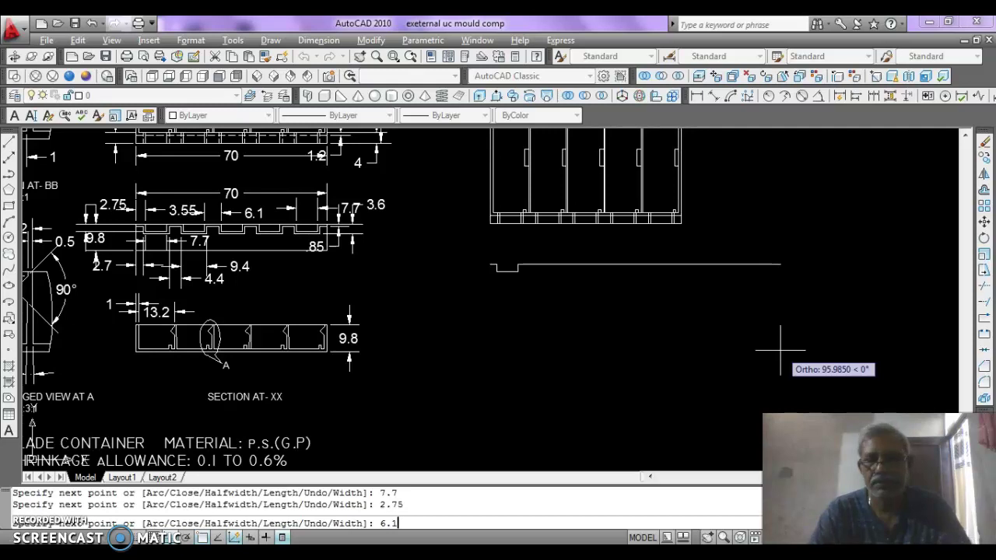
{"action": "key", "text": "Return"}
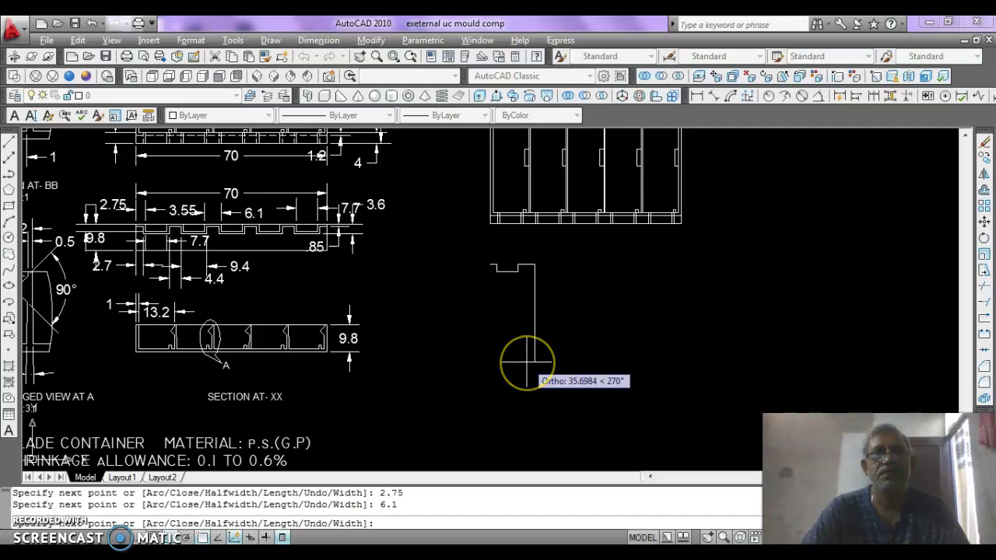
{"action": "type", "text": "2.75"}
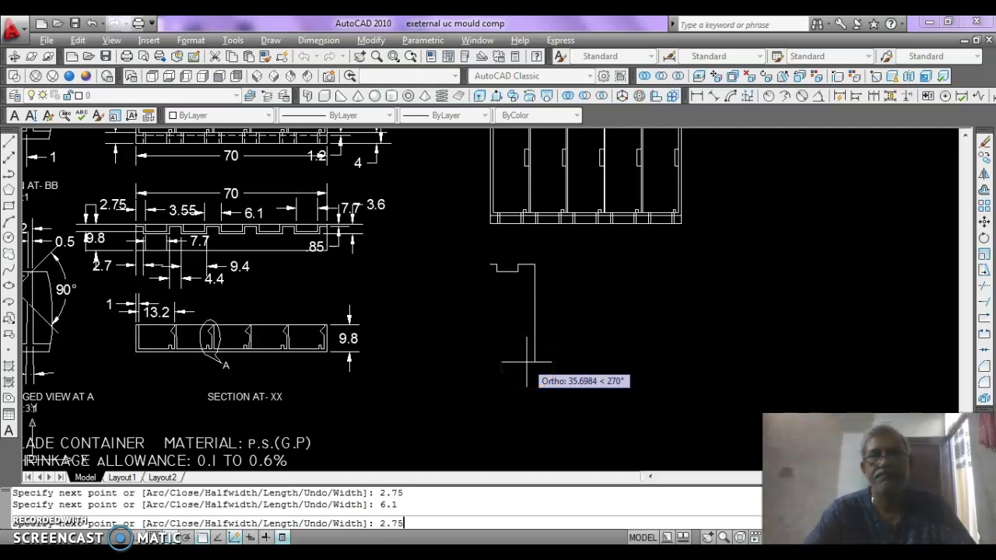
{"action": "key", "text": "Return"}
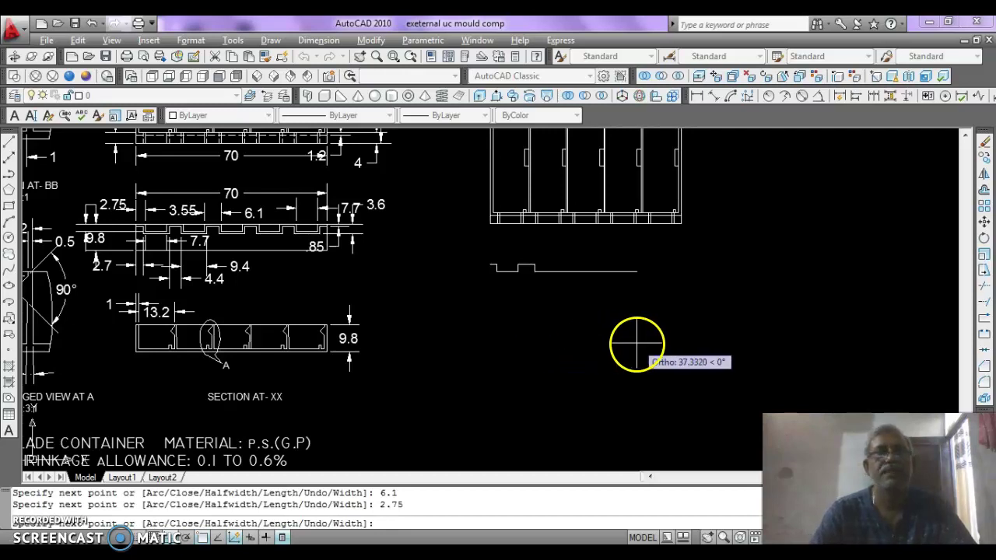
{"action": "type", "text": "7"}
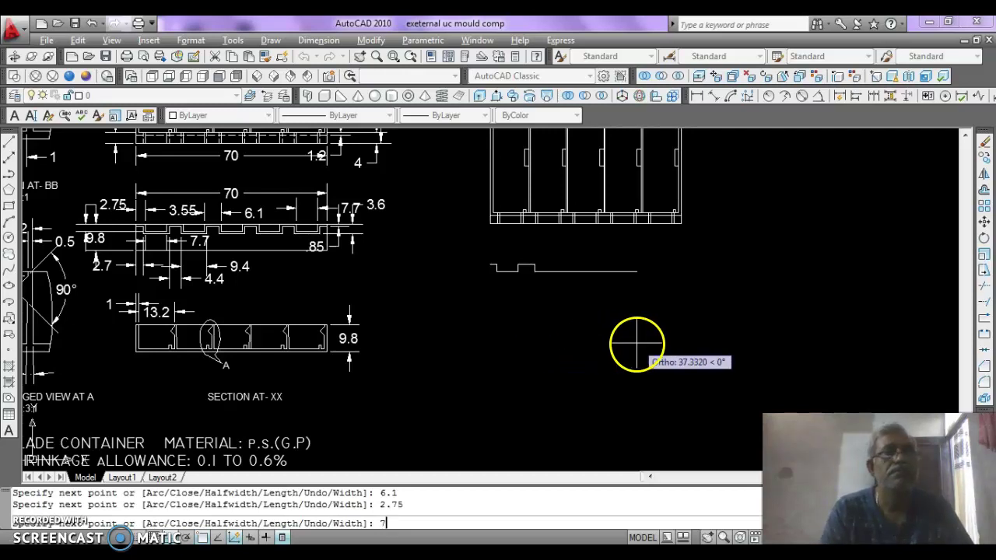
{"action": "type", "text": ".7"}
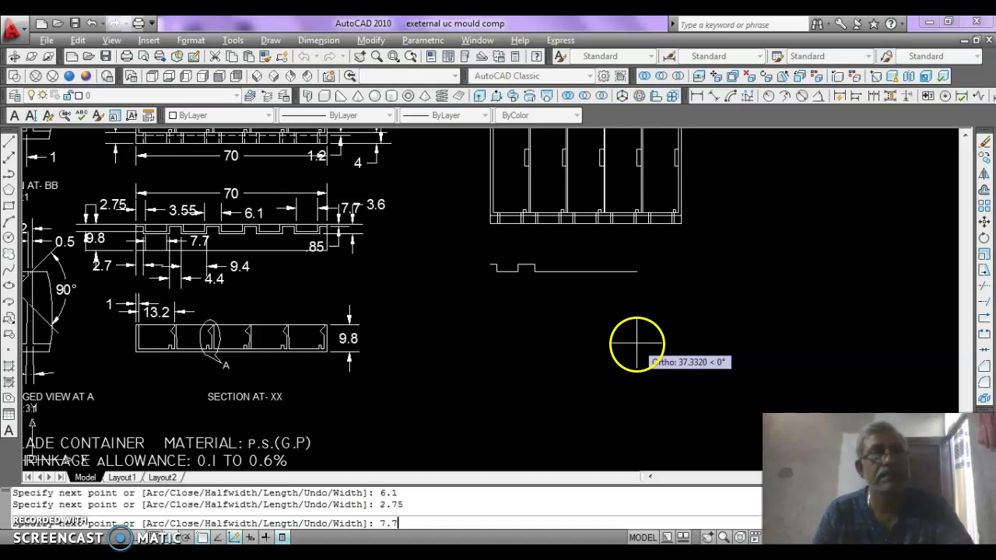